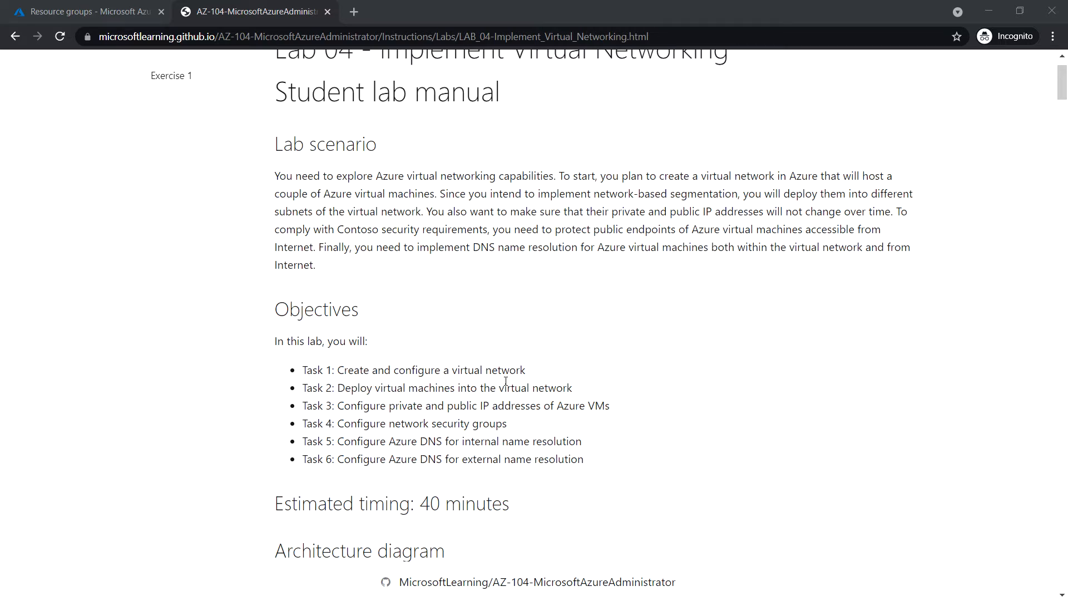
# Scroll the Lab 04 manual to Exercise 1 Task 1, then return to the Azure Resource groups tab.
pyautogui.scroll(-15, 556, 440)
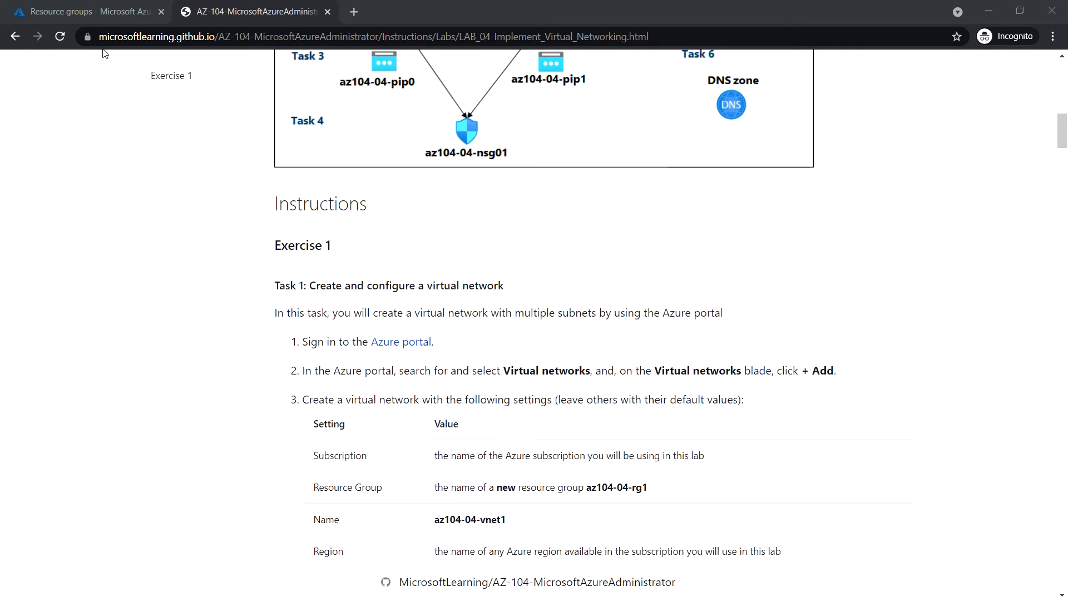
pyautogui.click(104, 11)
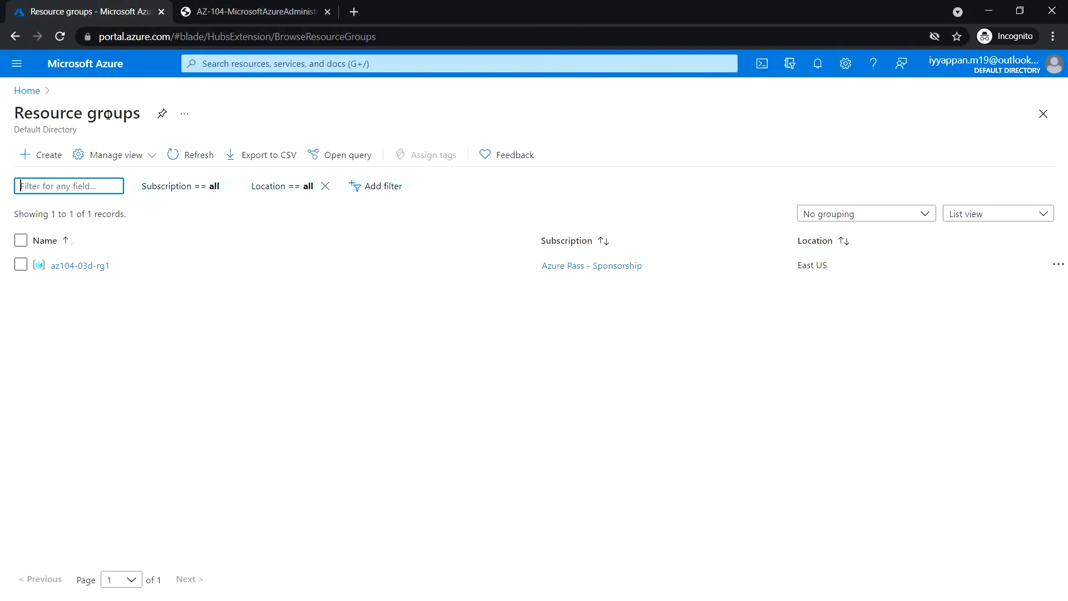
# From the reloaded portal home, search 'virtual' and open the empty Virtual networks list.
pyautogui.click(86, 68)
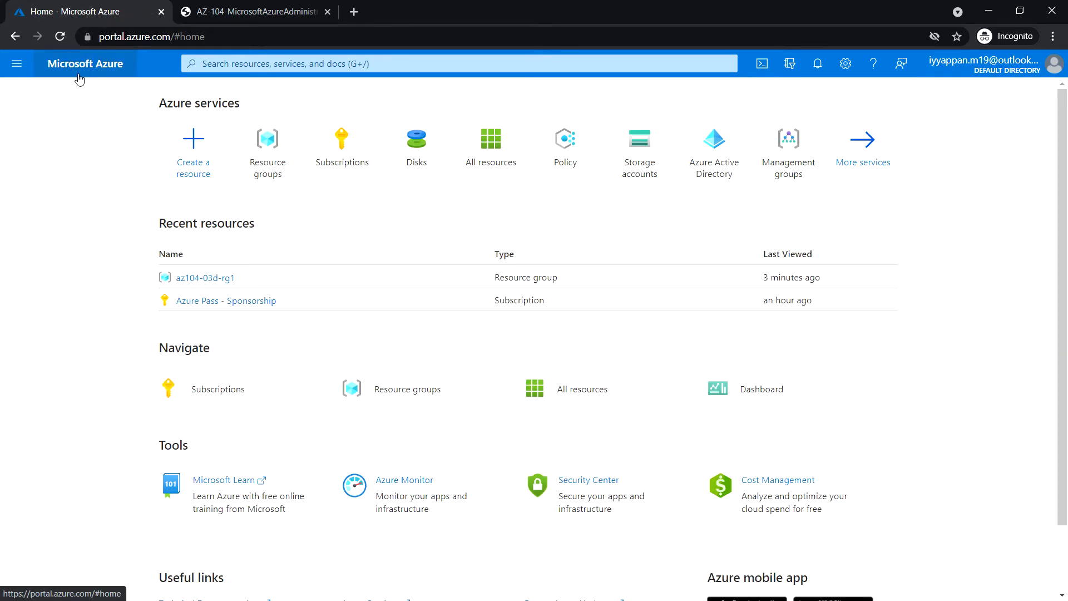
pyautogui.click(62, 38)
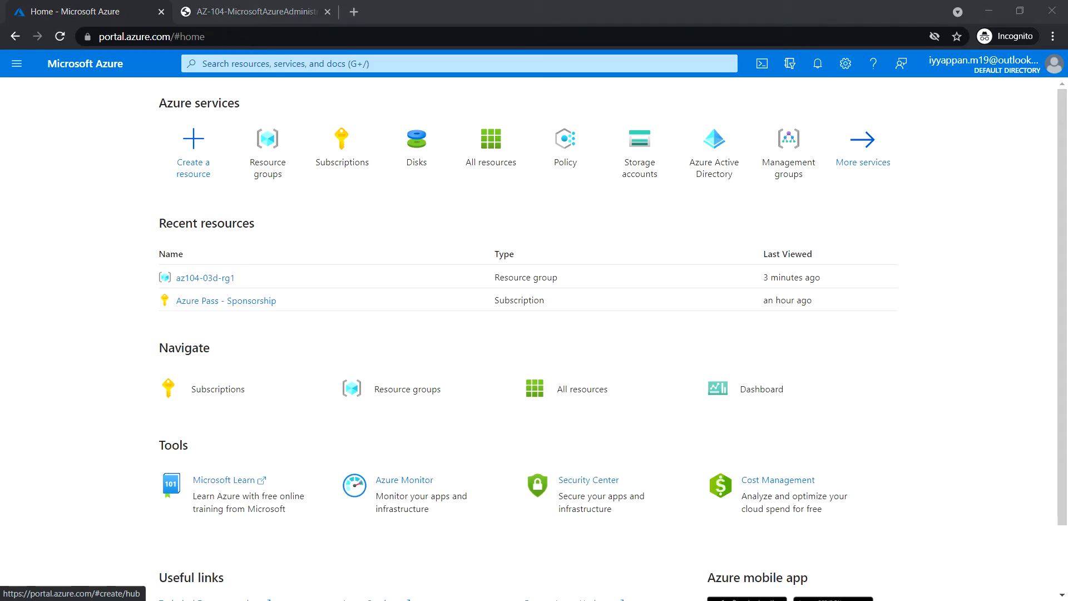
pyautogui.click(350, 64)
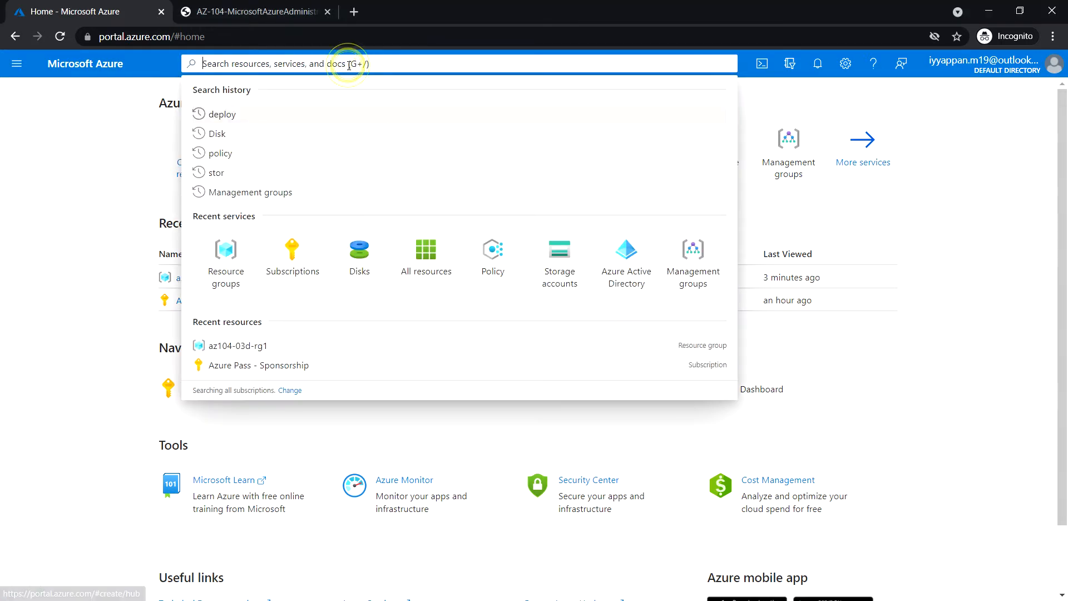
pyautogui.write('virtual')
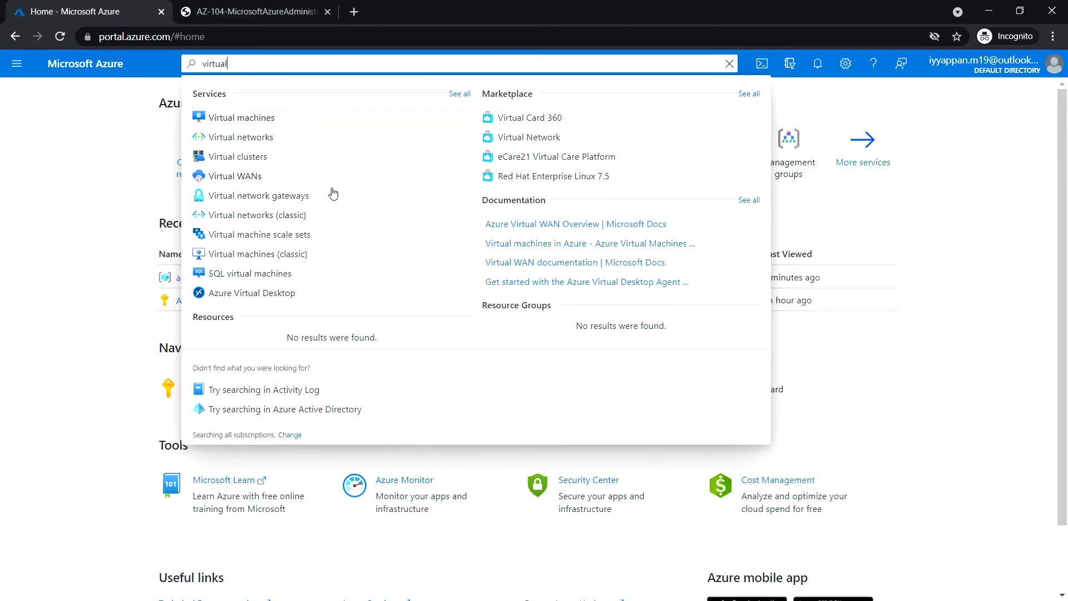
pyautogui.click(311, 137)
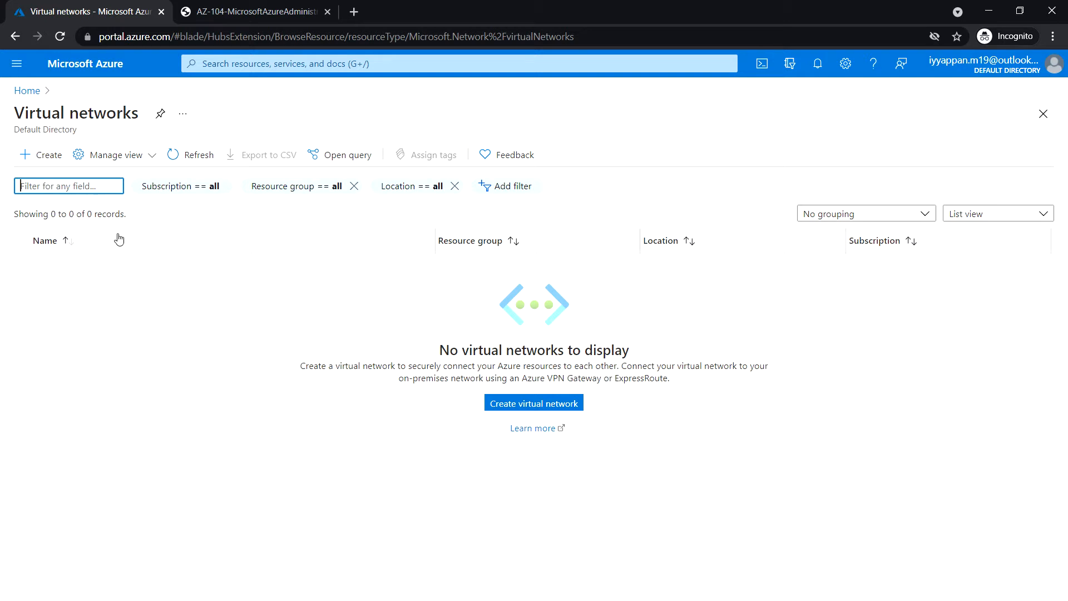
# Start a new virtual network in the Azure Pass subscription with new resource group az104-04-rg1.
pyautogui.click(45, 160)
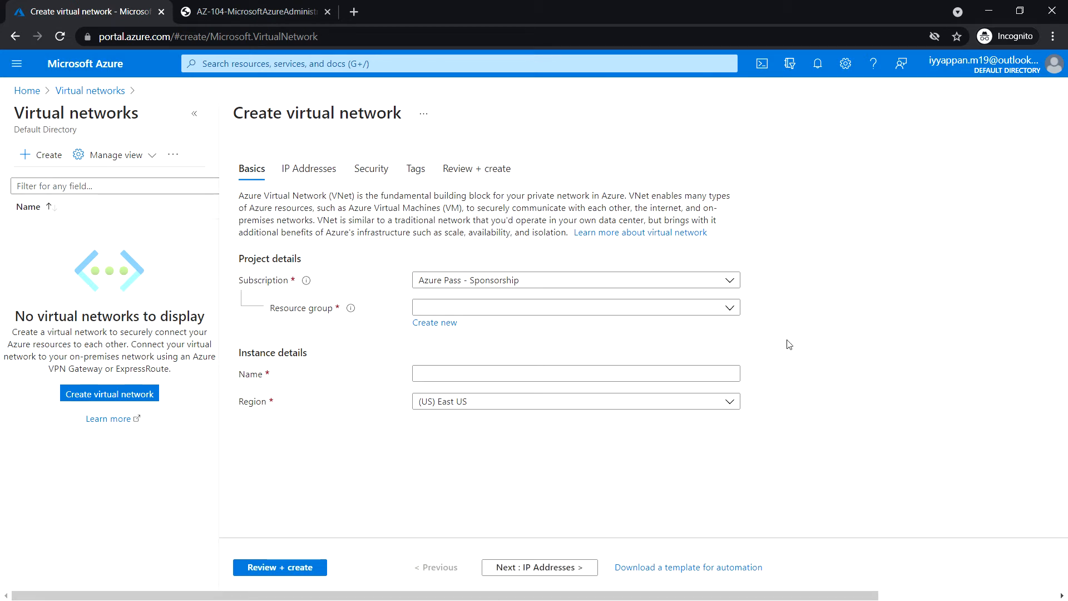
pyautogui.click(729, 281)
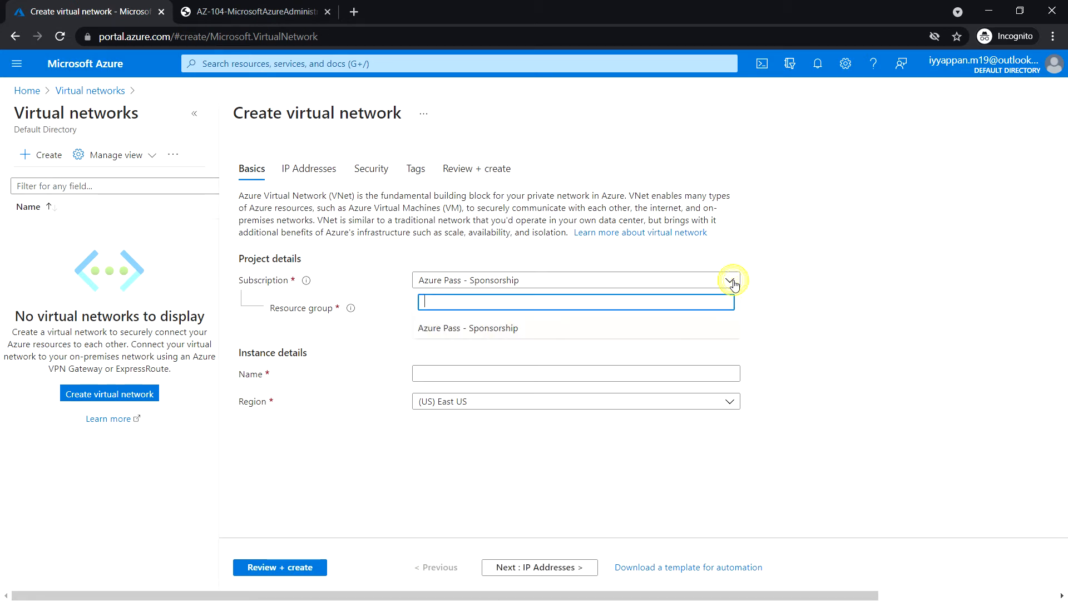
pyautogui.click(733, 284)
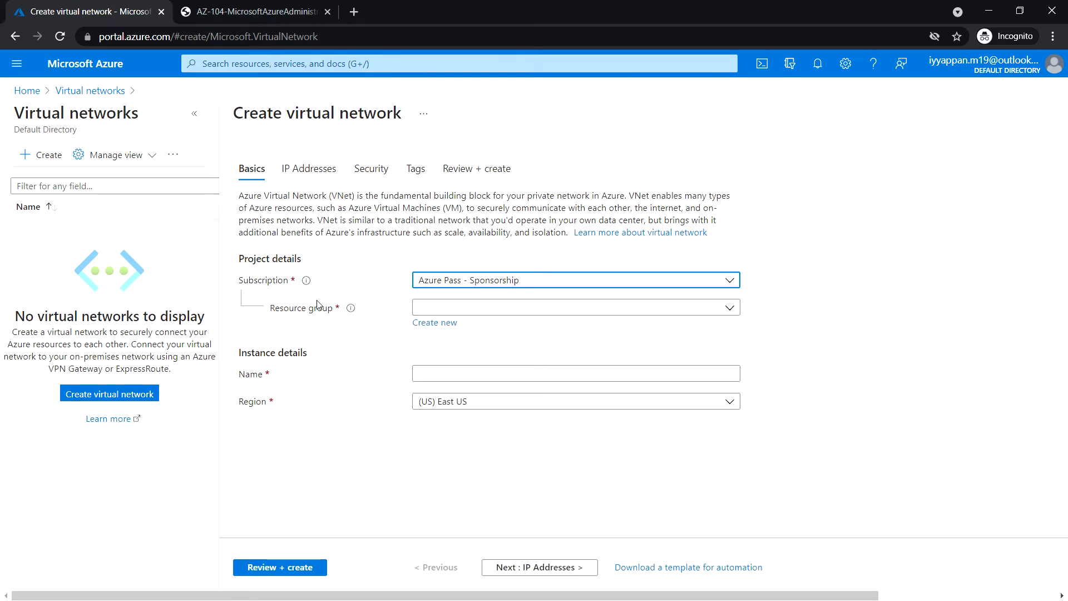
pyautogui.click(436, 327)
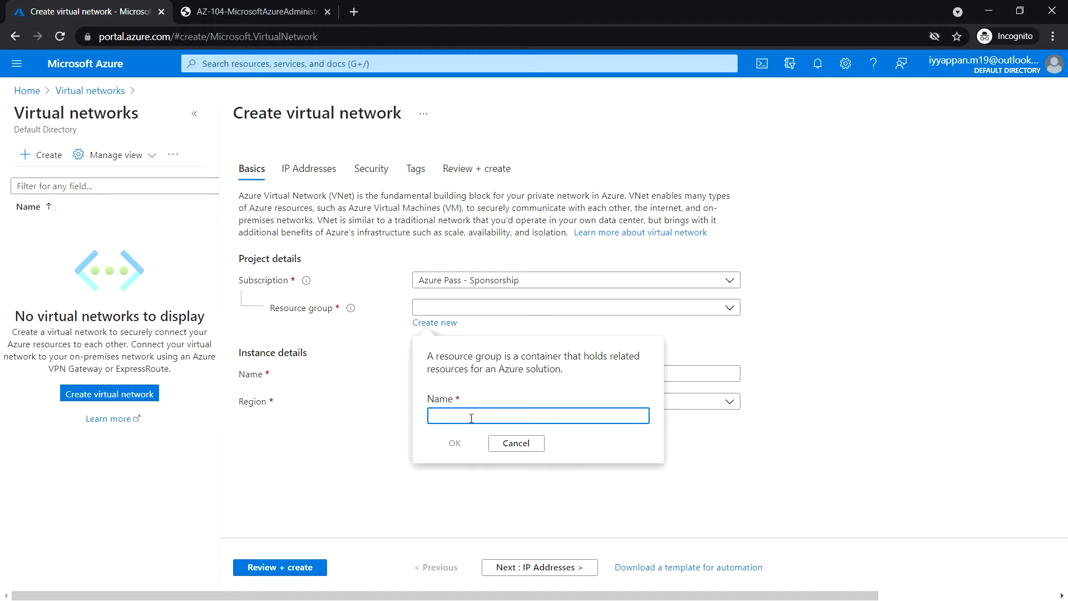
pyautogui.write('az')
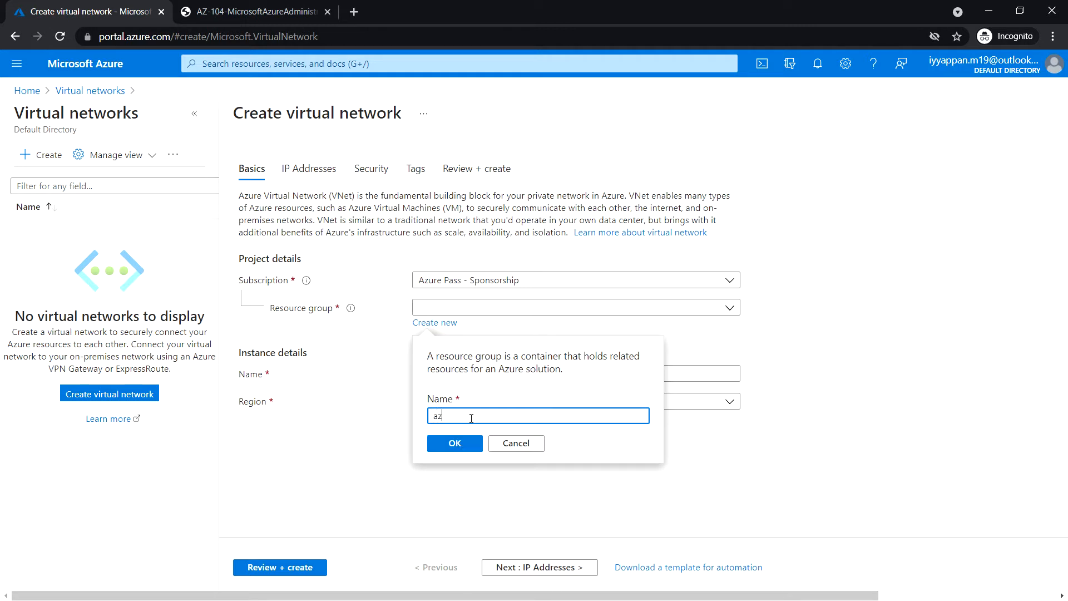
pyautogui.write('104-04')
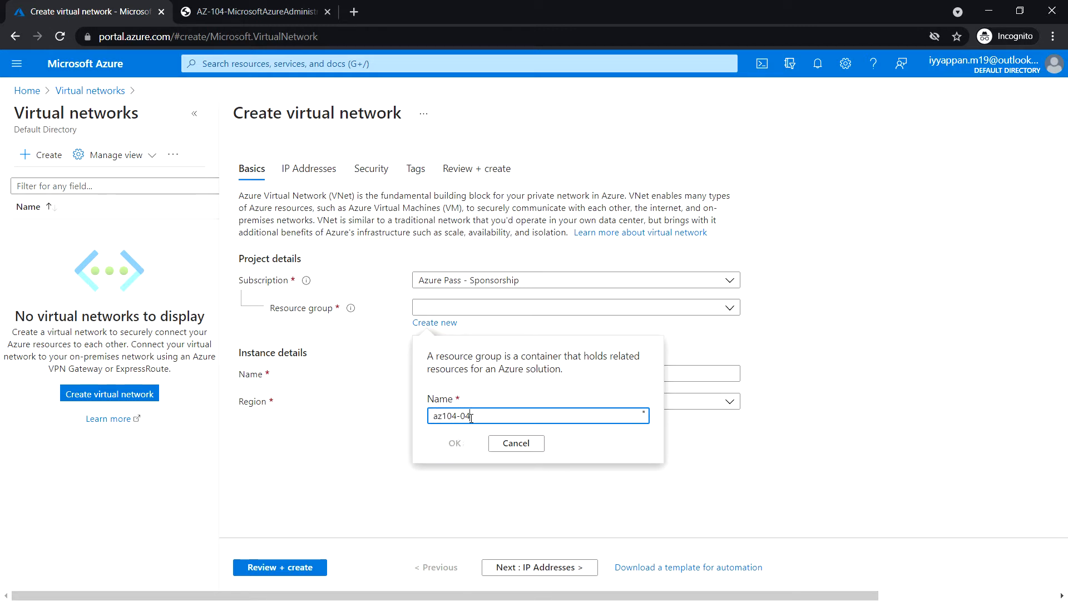
pyautogui.write('-rg1')
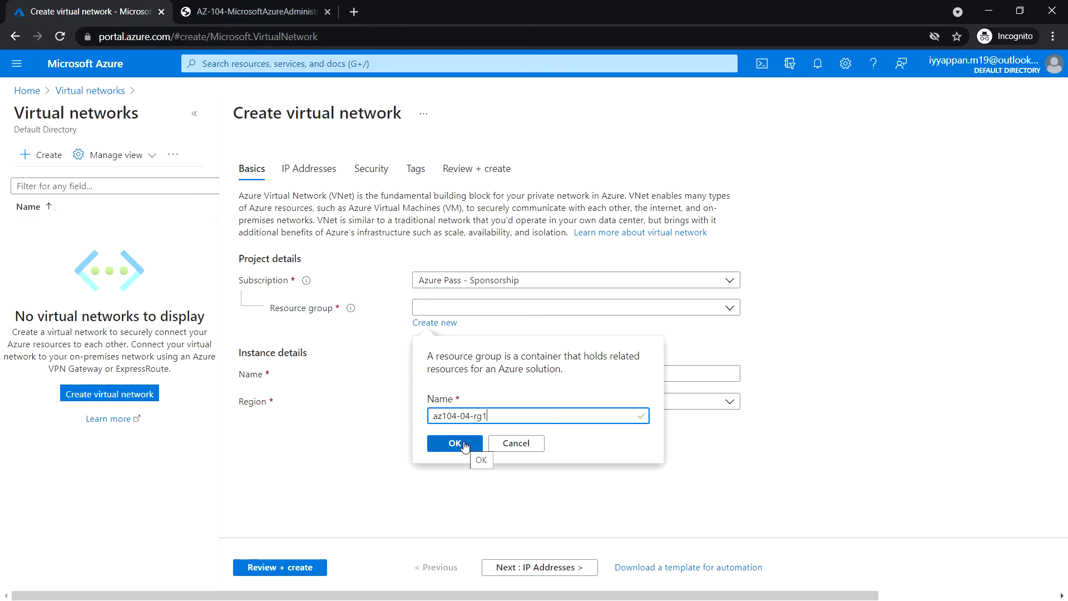
pyautogui.click(462, 443)
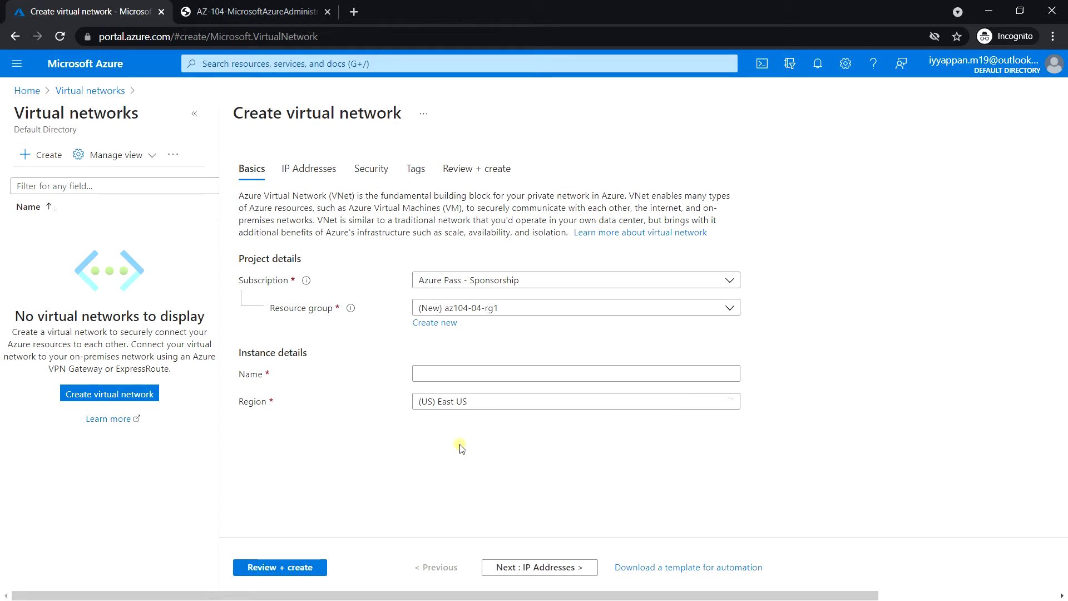
# Name the virtual network az104-04-vnet1 and keep (US) East US as its region.
pyautogui.click(464, 374)
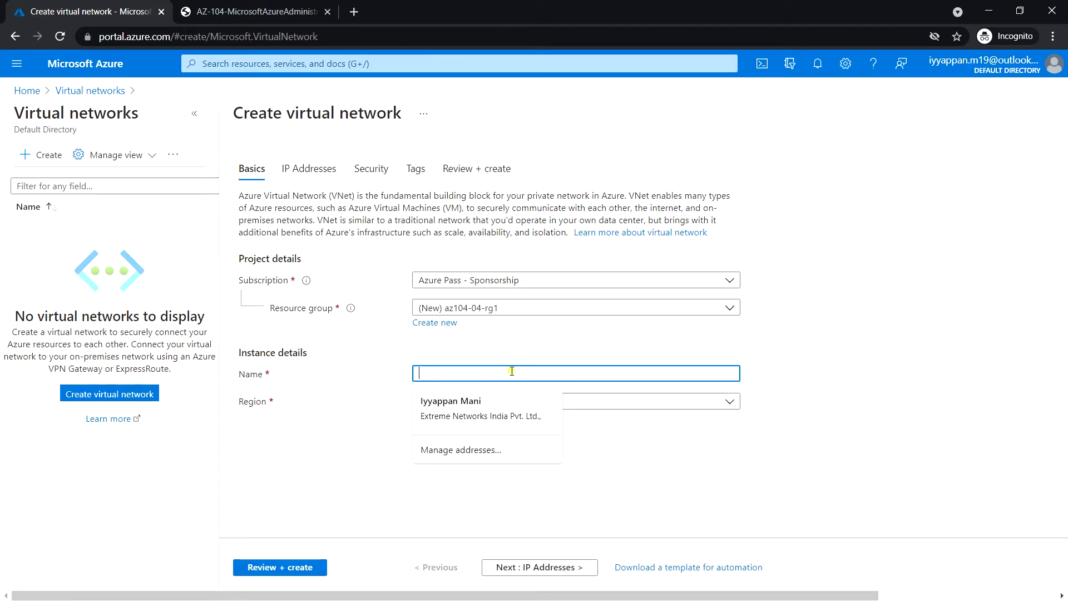
pyautogui.click(330, 410)
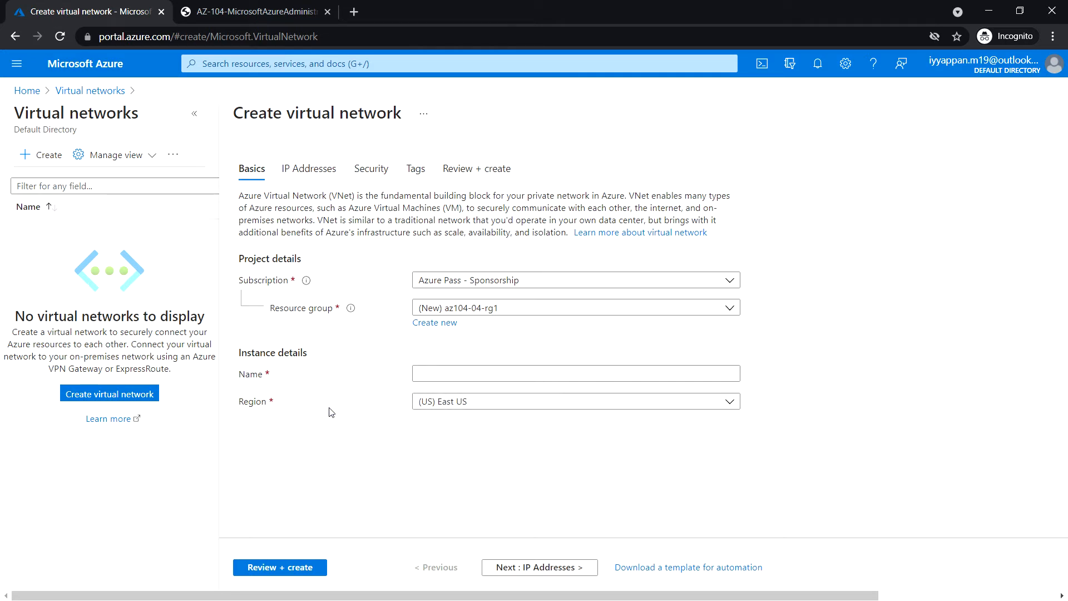
pyautogui.click(432, 374)
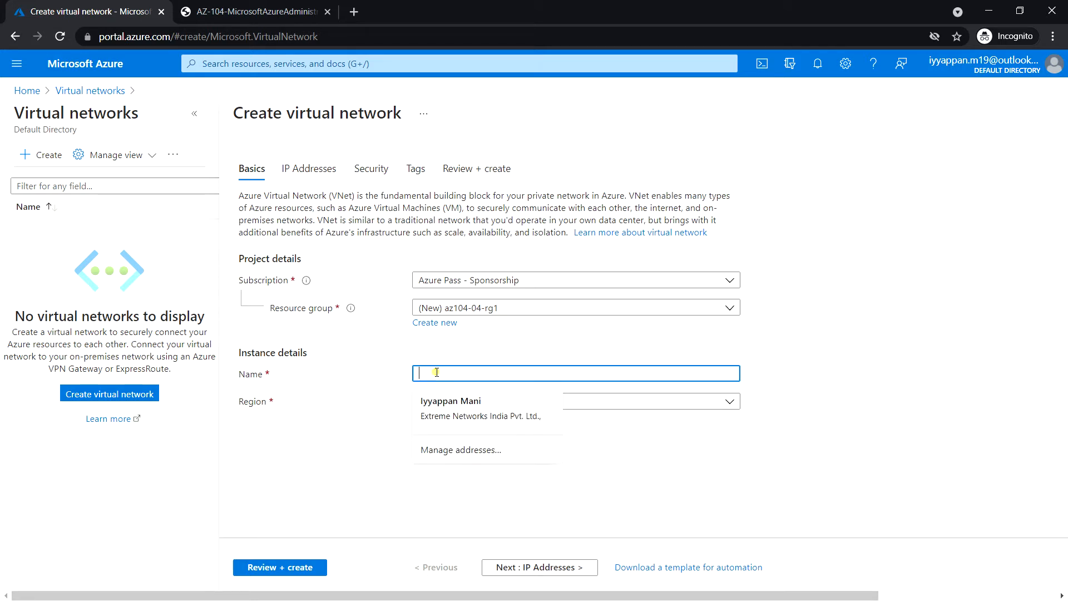
pyautogui.write('az1')
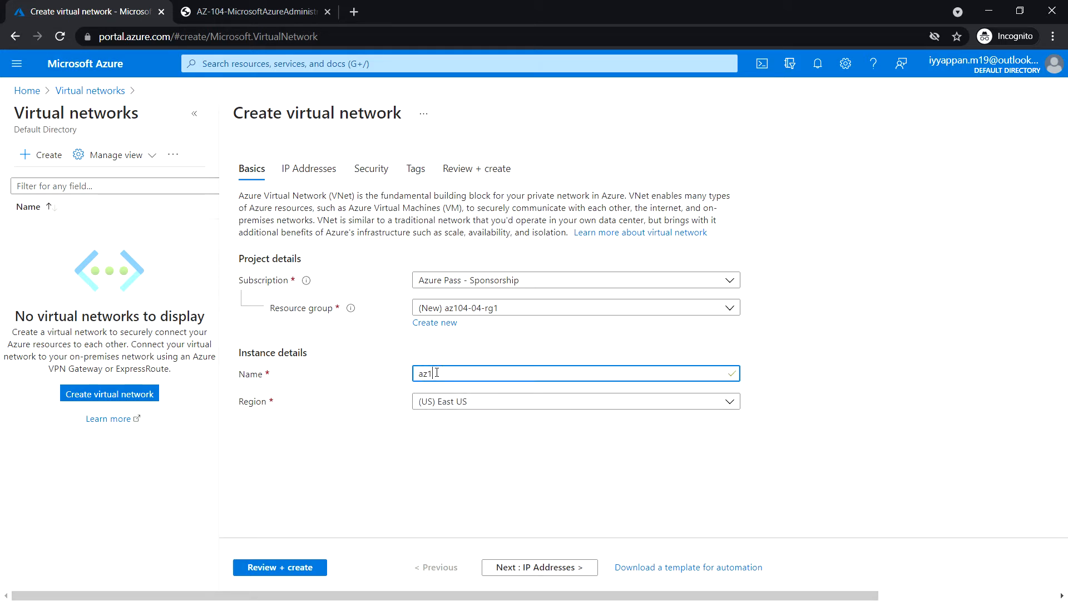
pyautogui.write('04-04-vnet1')
pyautogui.click(729, 403)
pyautogui.click(729, 404)
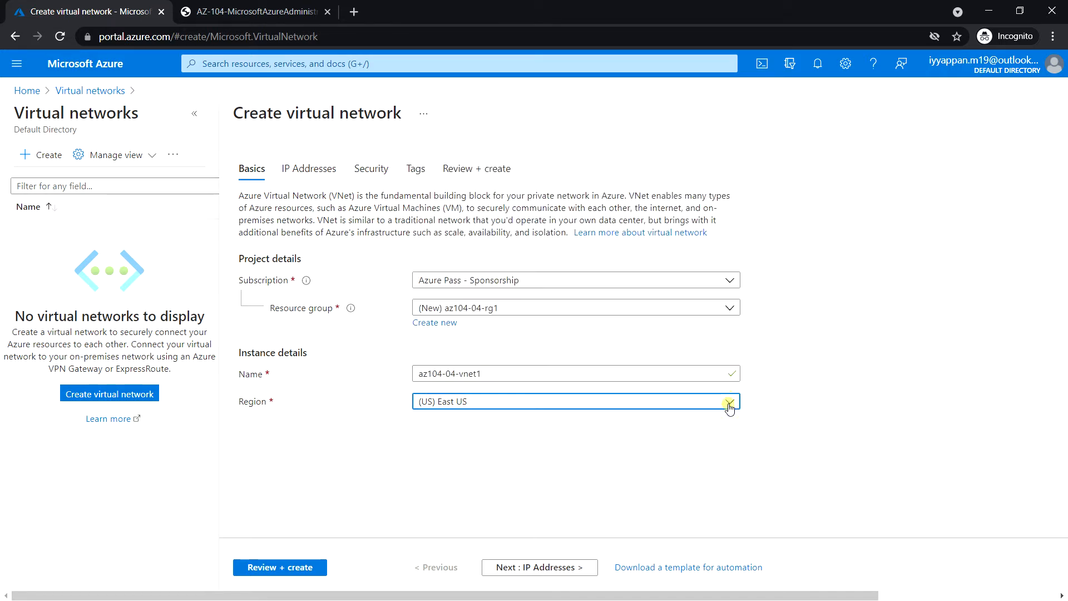
# Change the IPv4 address space from 10.0.0.0/16 to 10.40.0.0/20 and open the Add subnet pane.
pyautogui.click(565, 568)
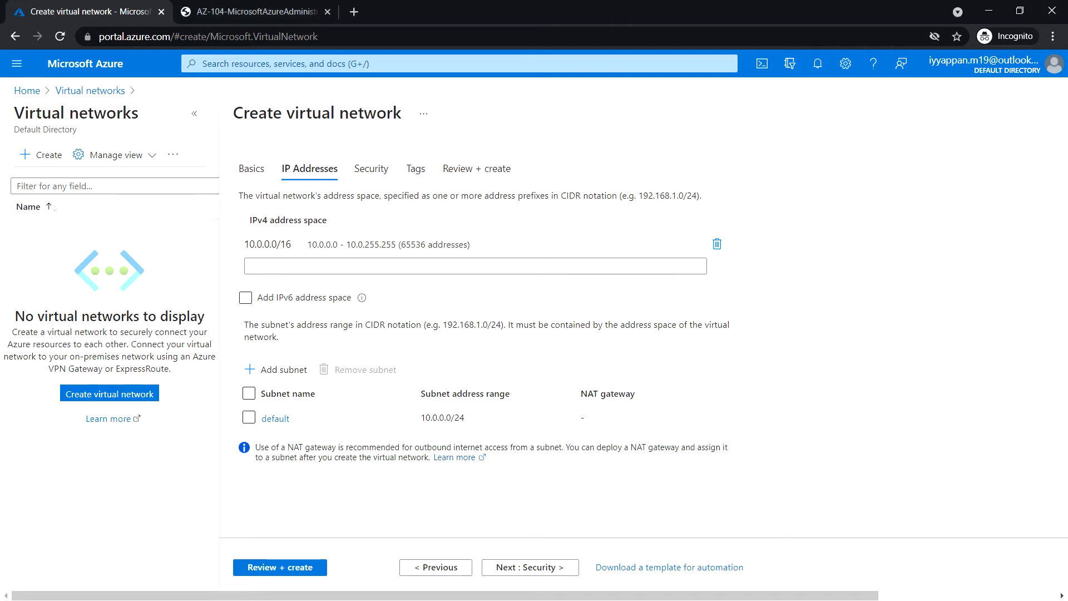
pyautogui.click(345, 245)
pyautogui.click(295, 245)
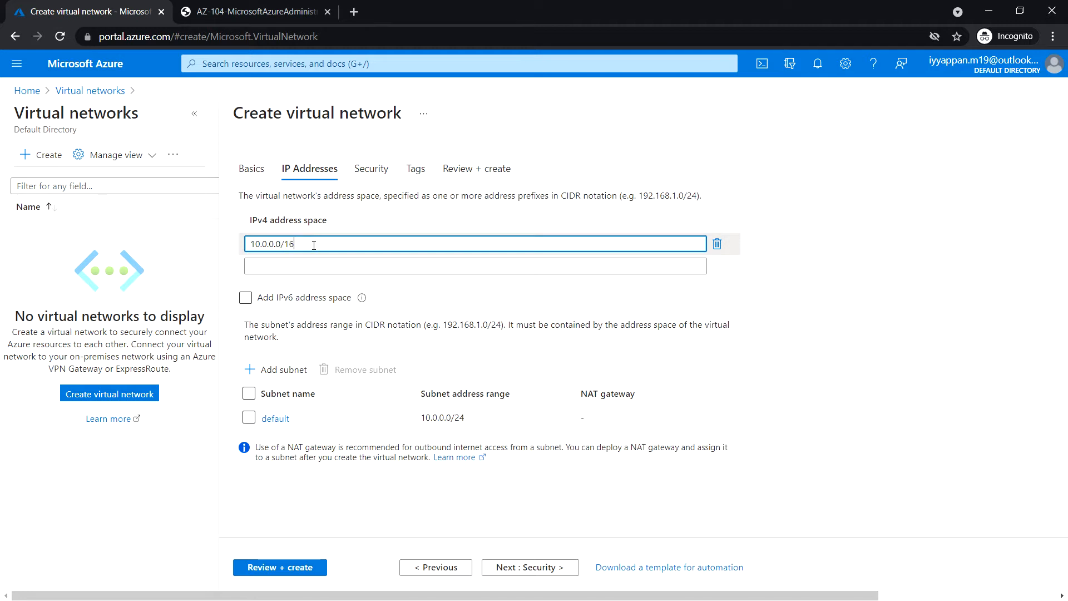
pyautogui.press('BackSpace')
pyautogui.press('BackSpace')
pyautogui.press('BackSpace')
pyautogui.press('BackSpace')
pyautogui.press('BackSpace')
pyautogui.press('BackSpace')
pyautogui.press('BackSpace')
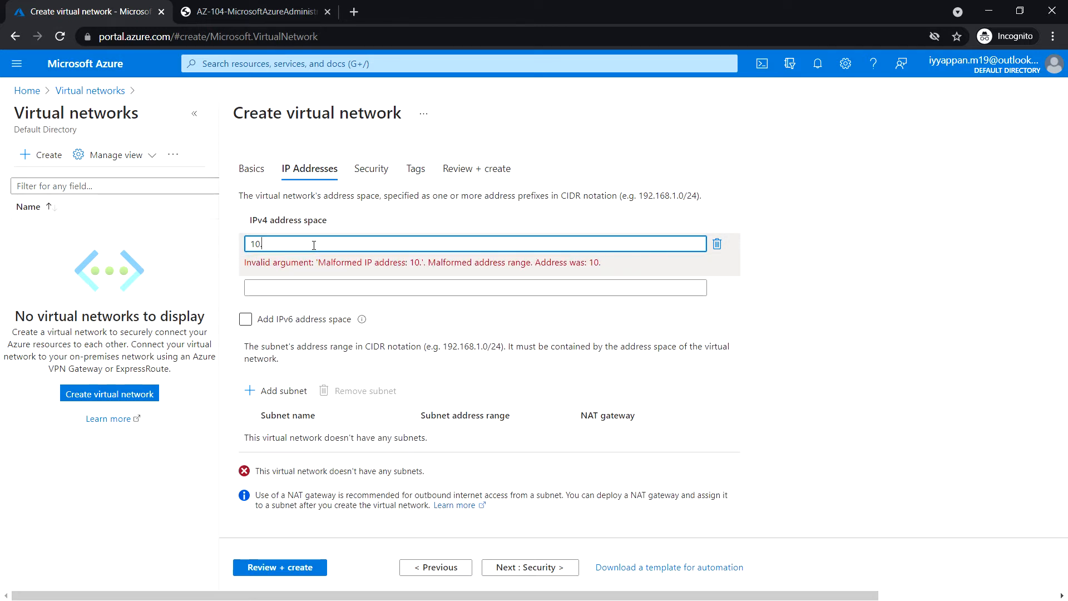
pyautogui.write('40.0.0')
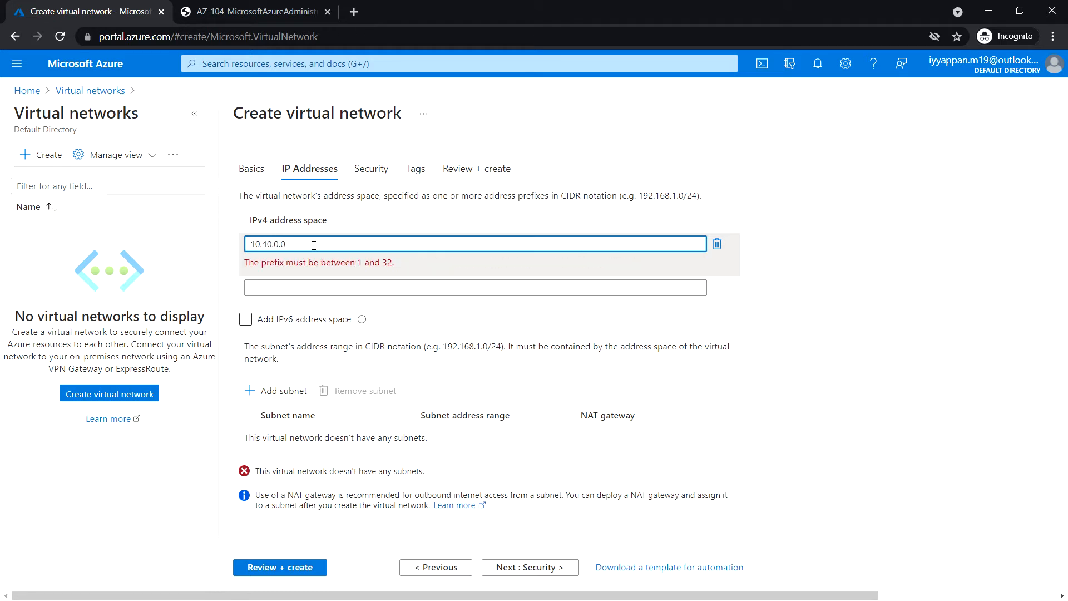
pyautogui.write('/20')
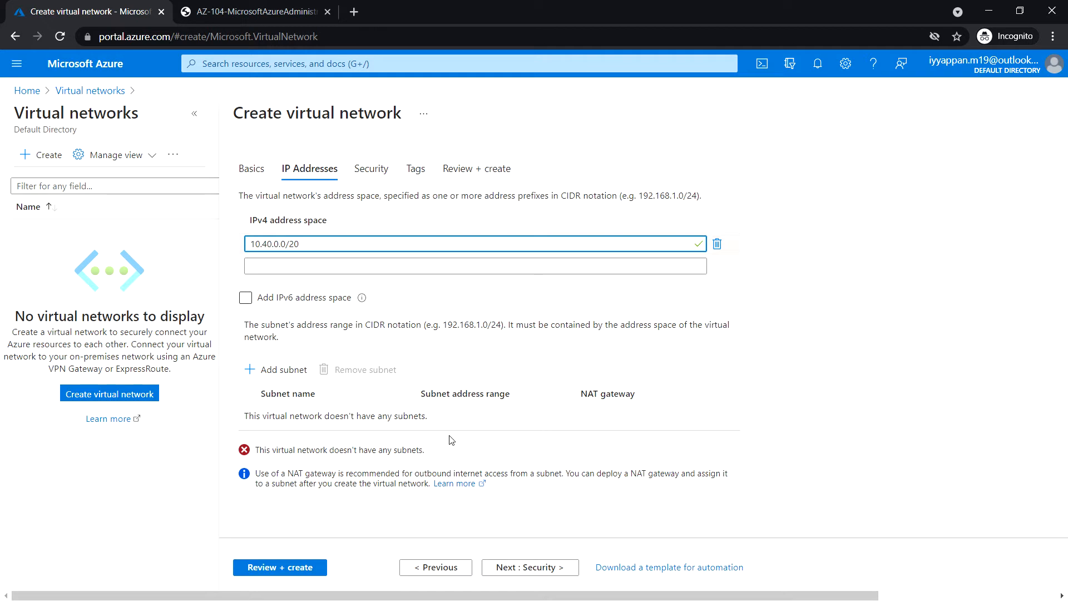
pyautogui.click(284, 369)
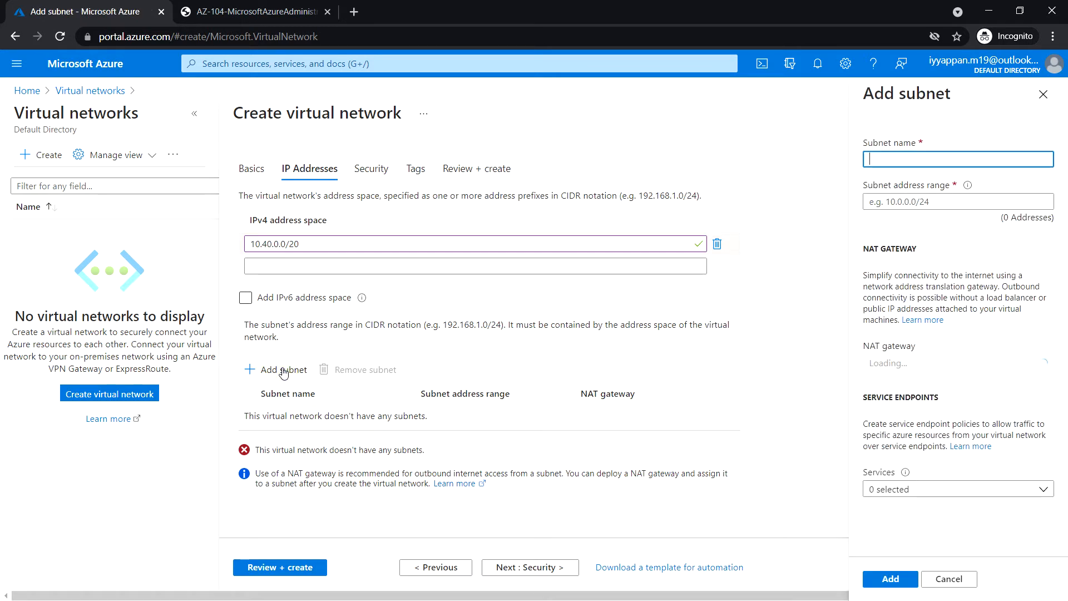
# Add a subnet named subnet0 with address range 10.40.0.0/24.
pyautogui.click(900, 157)
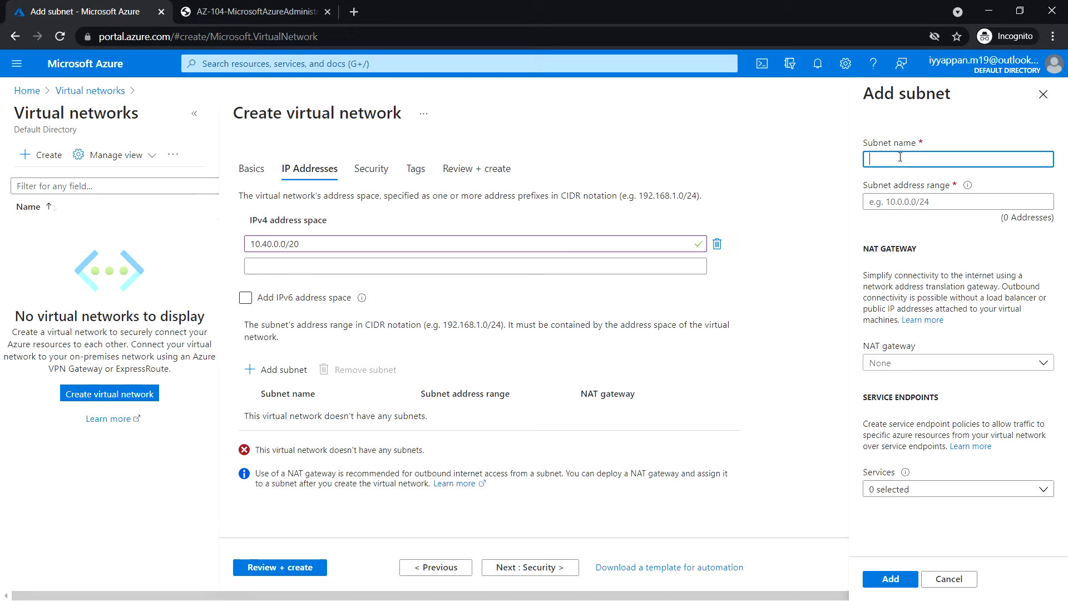
pyautogui.write('subnet0')
pyautogui.click(923, 200)
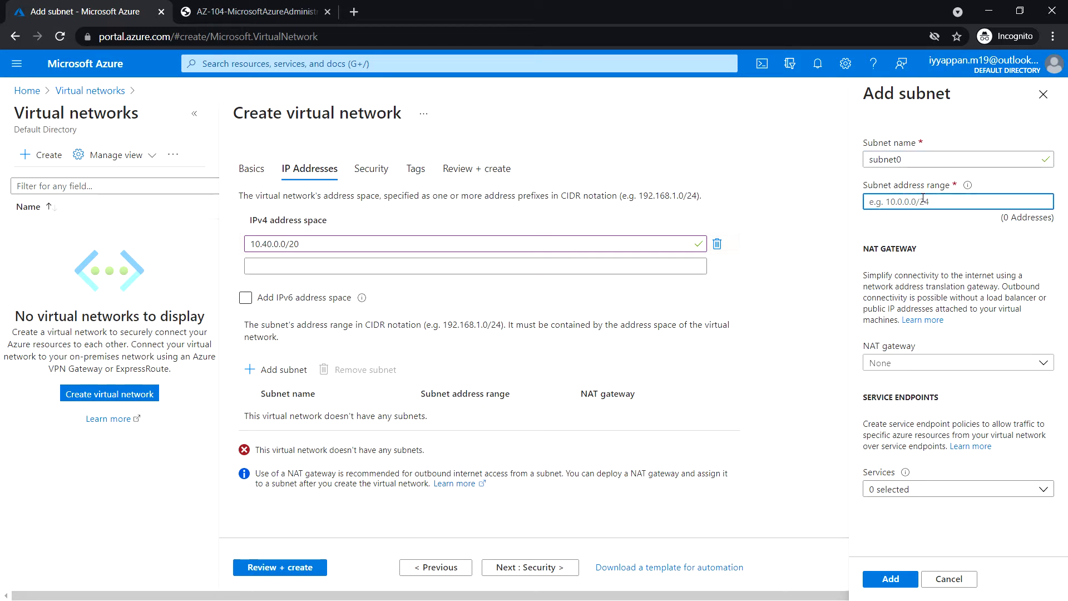
pyautogui.write('10.40.0.')
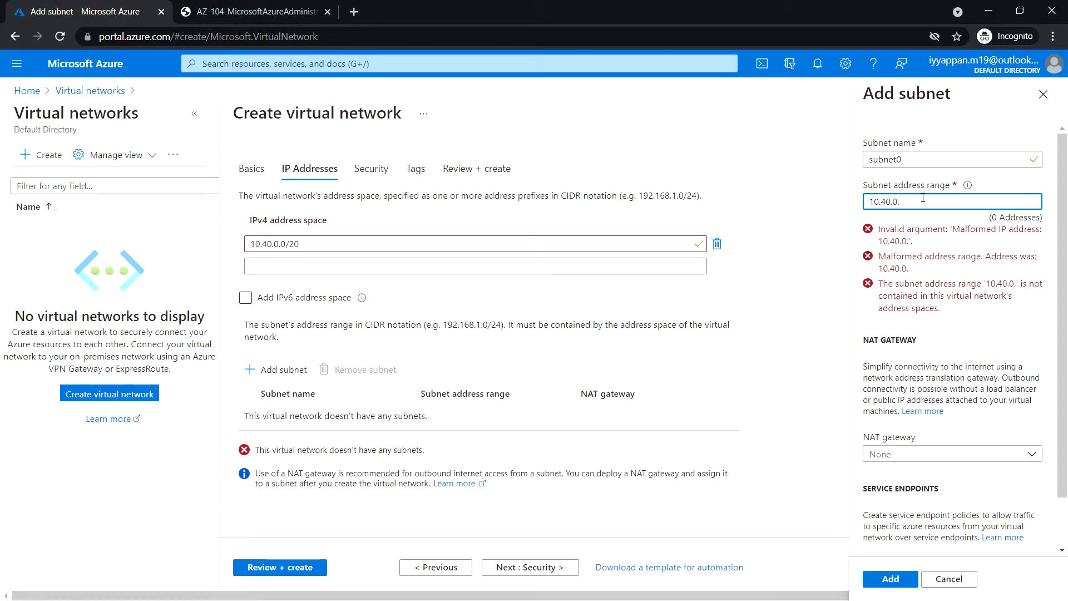
pyautogui.write('0/24')
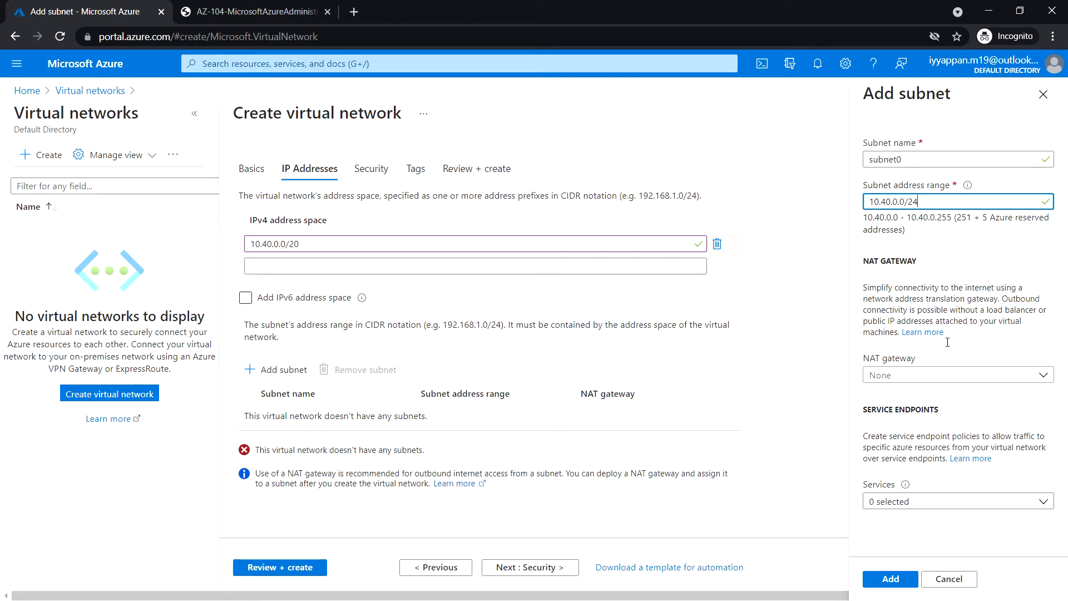
pyautogui.click(889, 577)
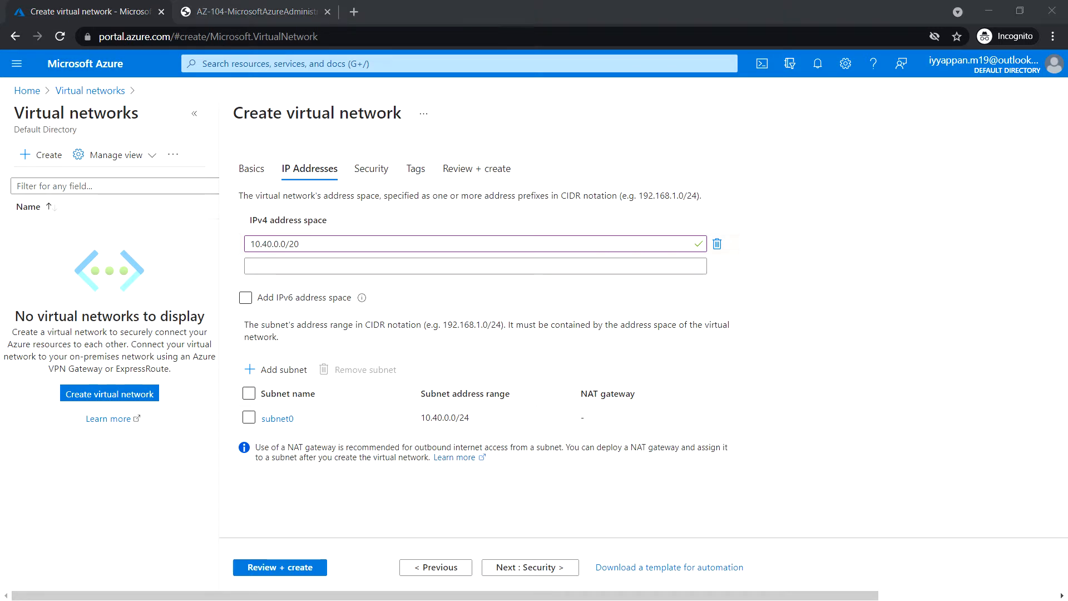
# Pass validation on Review + create and deploy az104-04-vnet1.
pyautogui.click(296, 567)
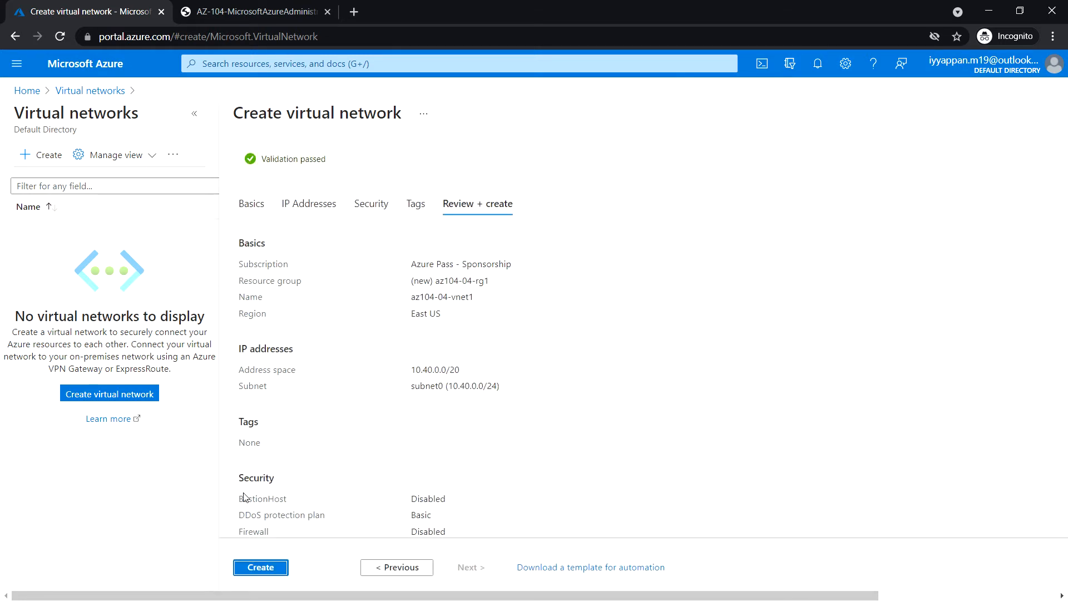
pyautogui.click(267, 568)
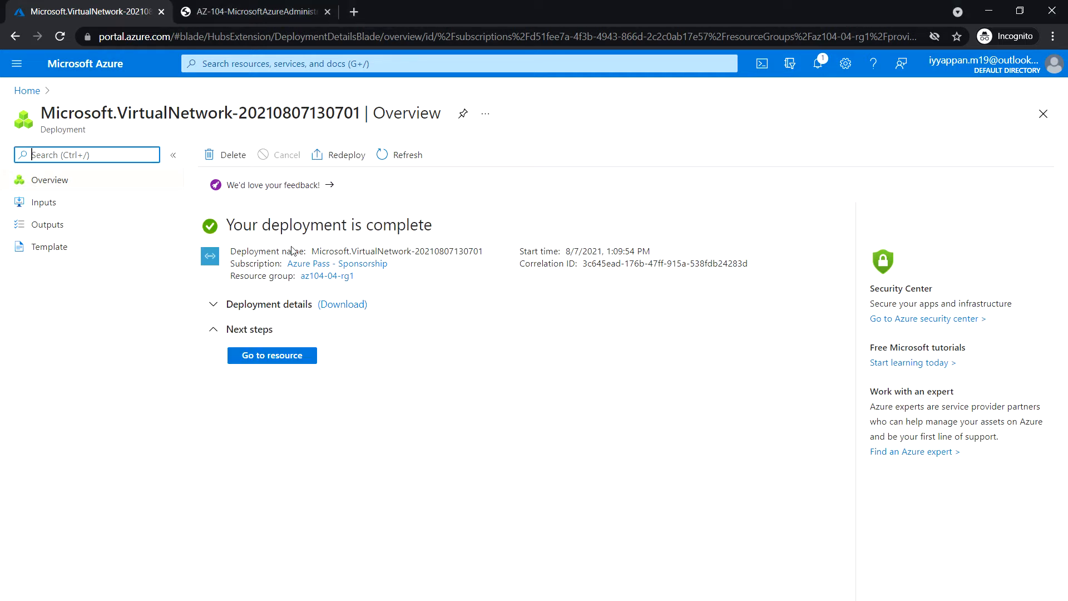
# Go to the deployed az104-04-vnet1 and view its Subnets page showing subnet0 at 10.40.0.0/24.
pyautogui.click(290, 359)
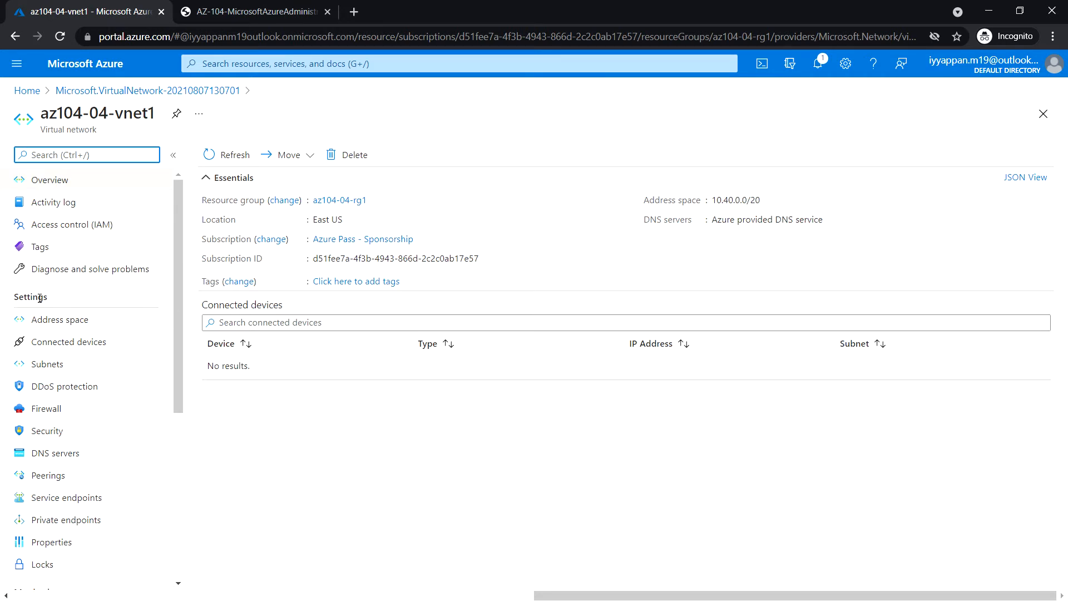
pyautogui.click(65, 365)
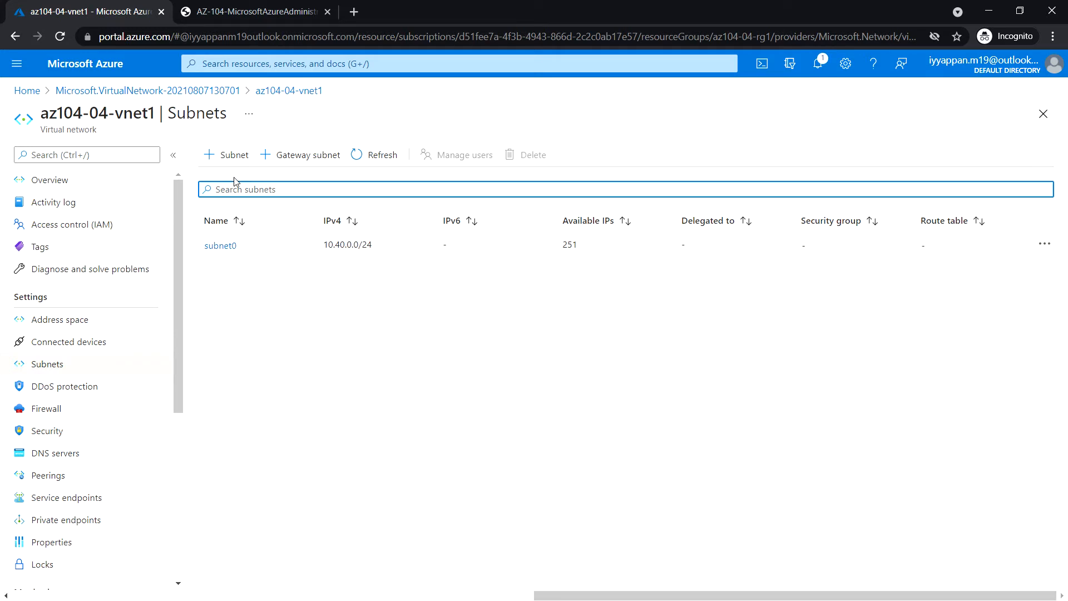
# Save subnet1 with range 10.40.1.0/24 in az104-04-vnet1, then go back to the portal home.
pyautogui.click(230, 157)
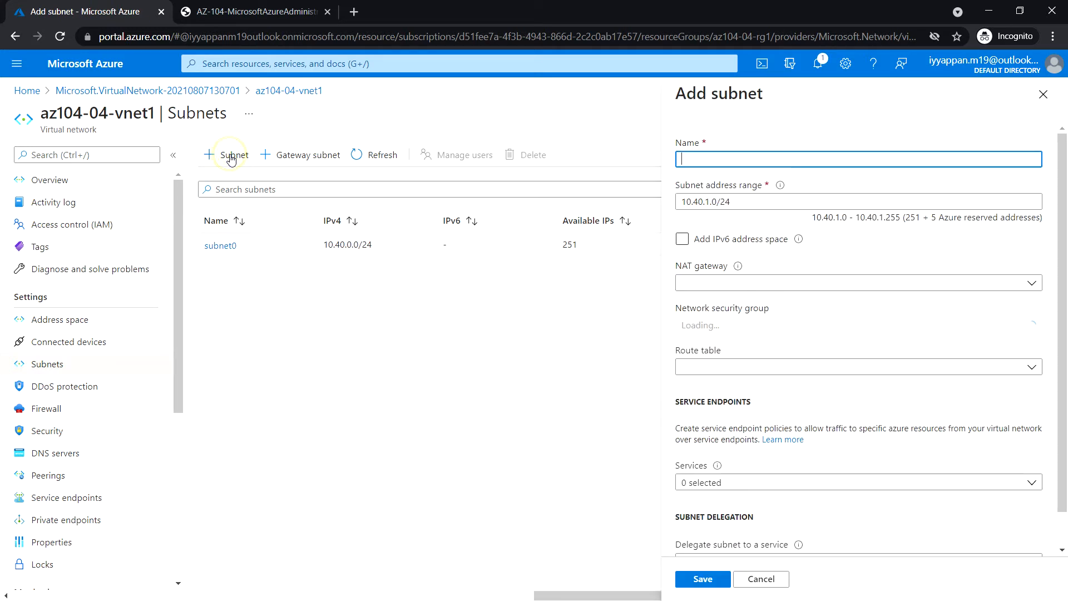
pyautogui.click(725, 161)
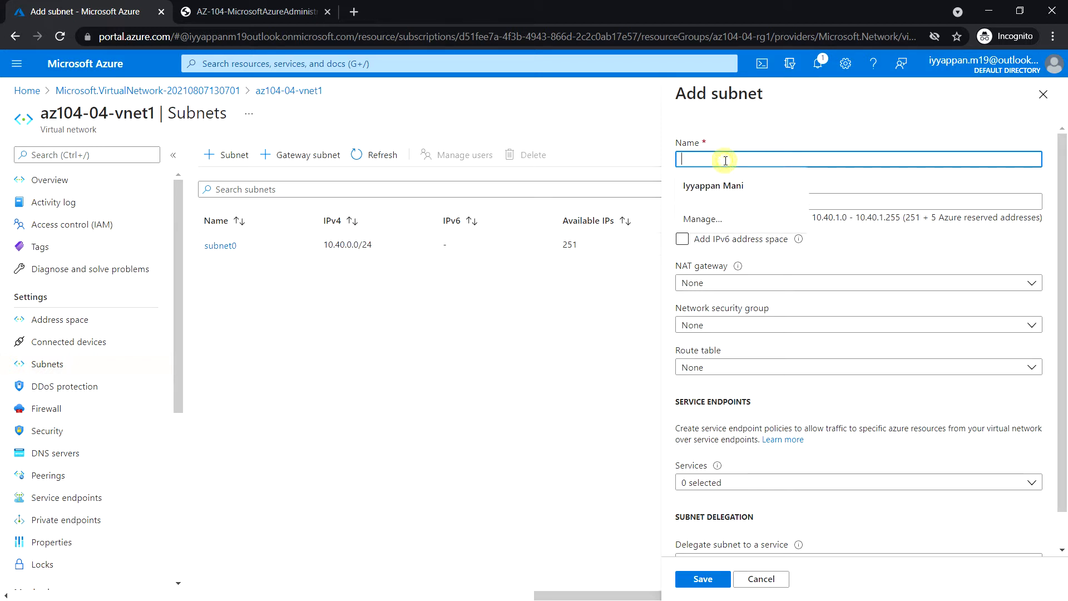
pyautogui.write('subnet1')
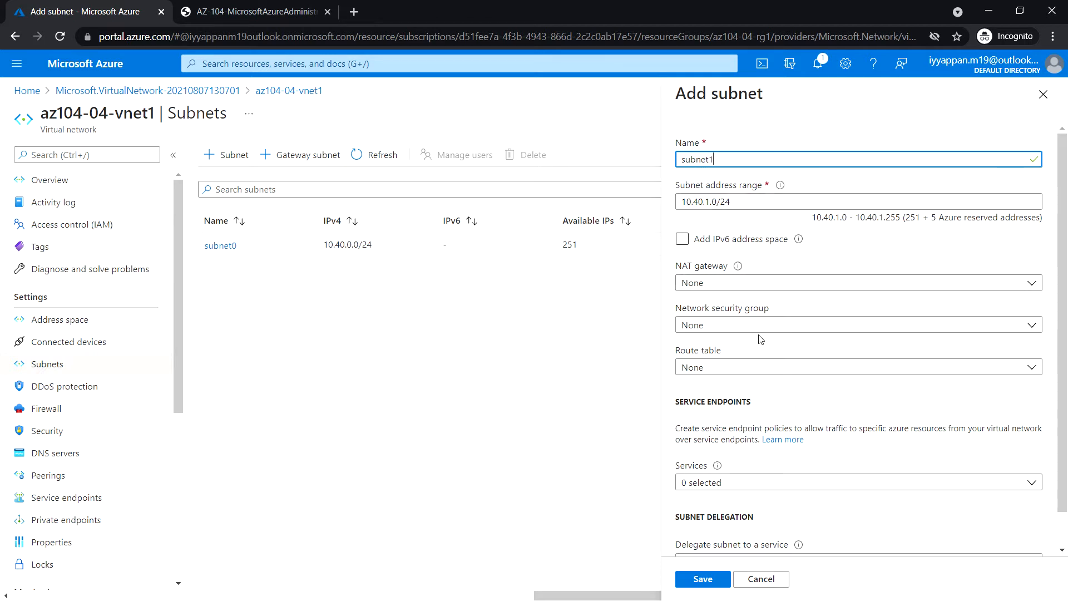
pyautogui.scroll(-1, 760, 342)
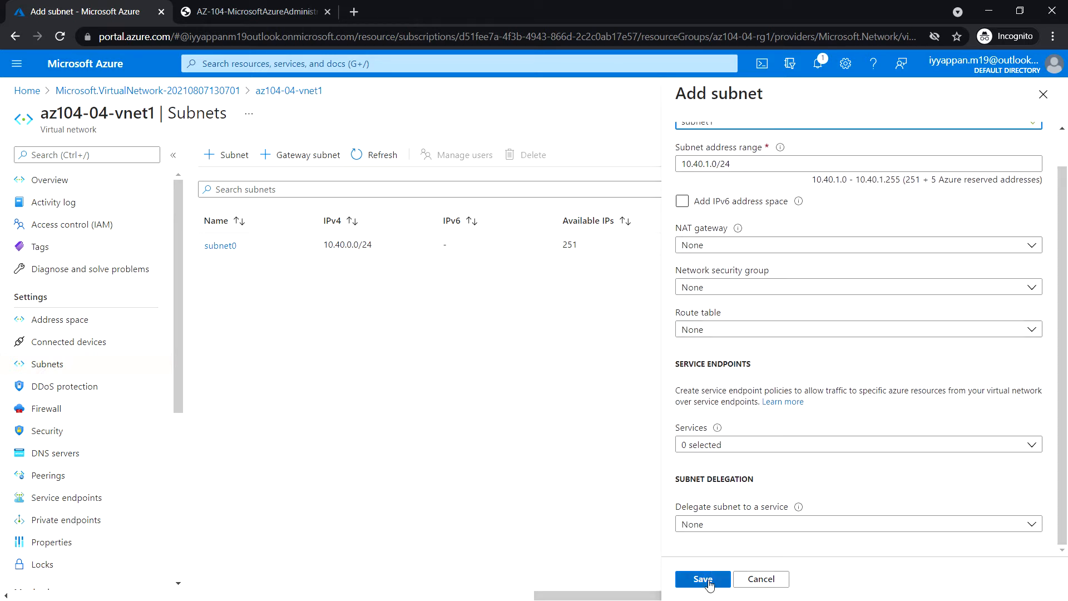
pyautogui.click(702, 579)
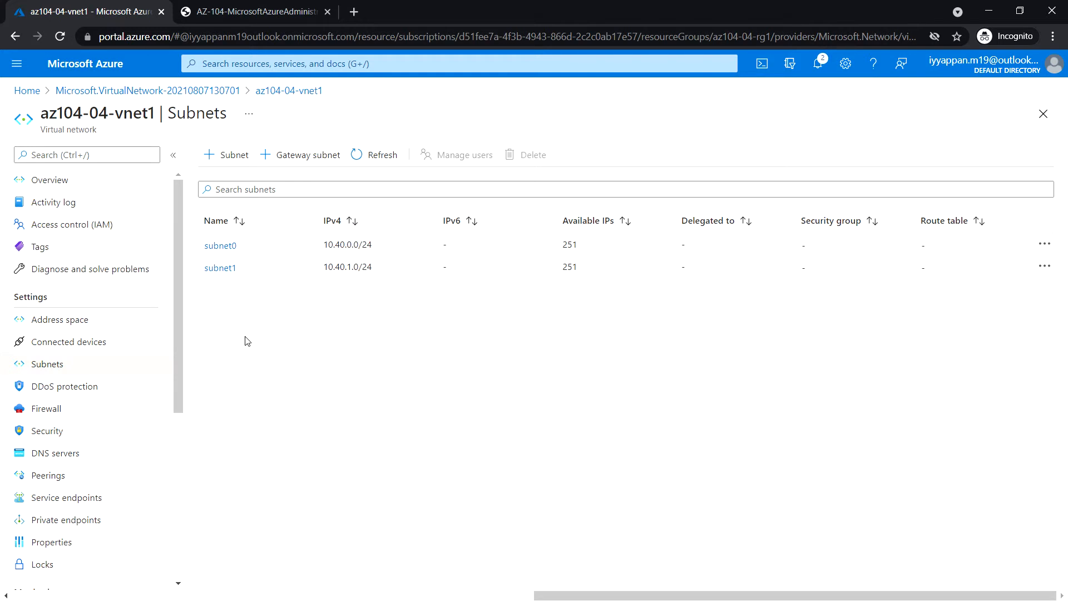
pyautogui.click(117, 78)
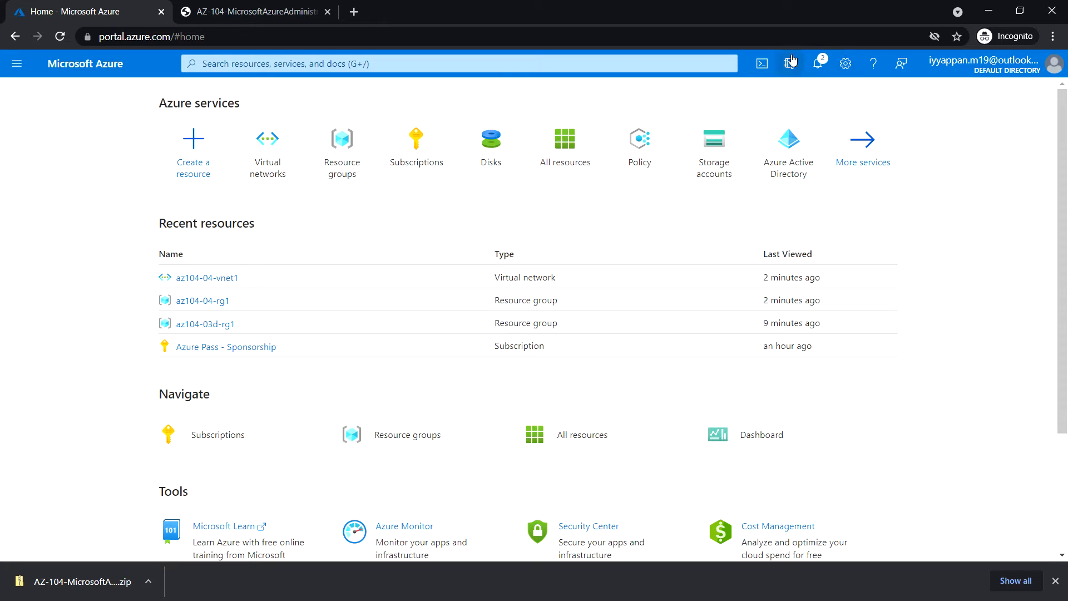
# Create Cloud Shell storage in az104-04-rg1 with the suggested storage account and file share fileshare-01.
pyautogui.click(762, 64)
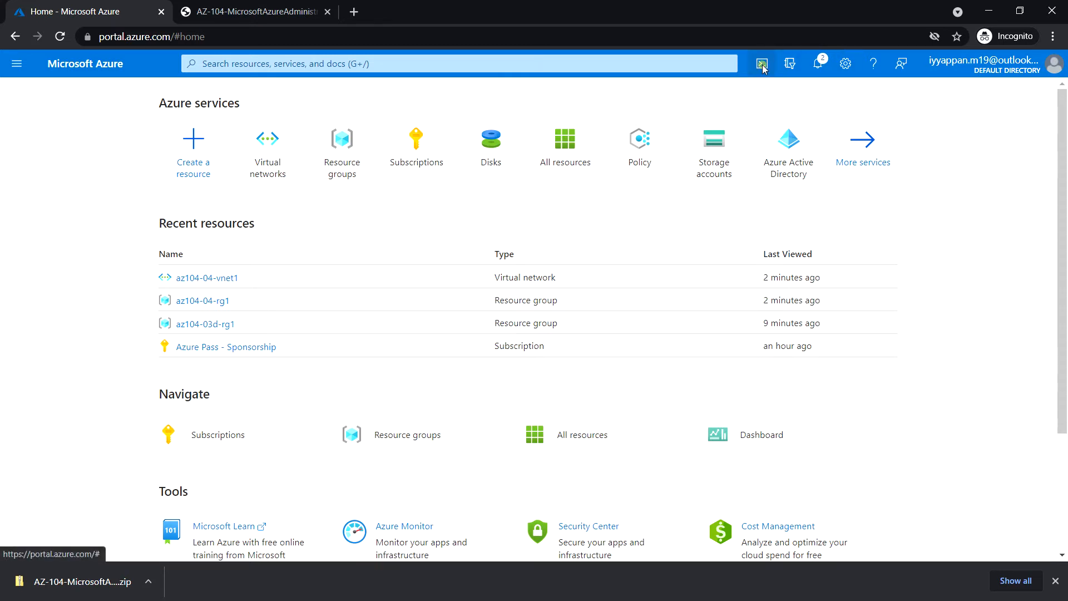
pyautogui.click(1056, 581)
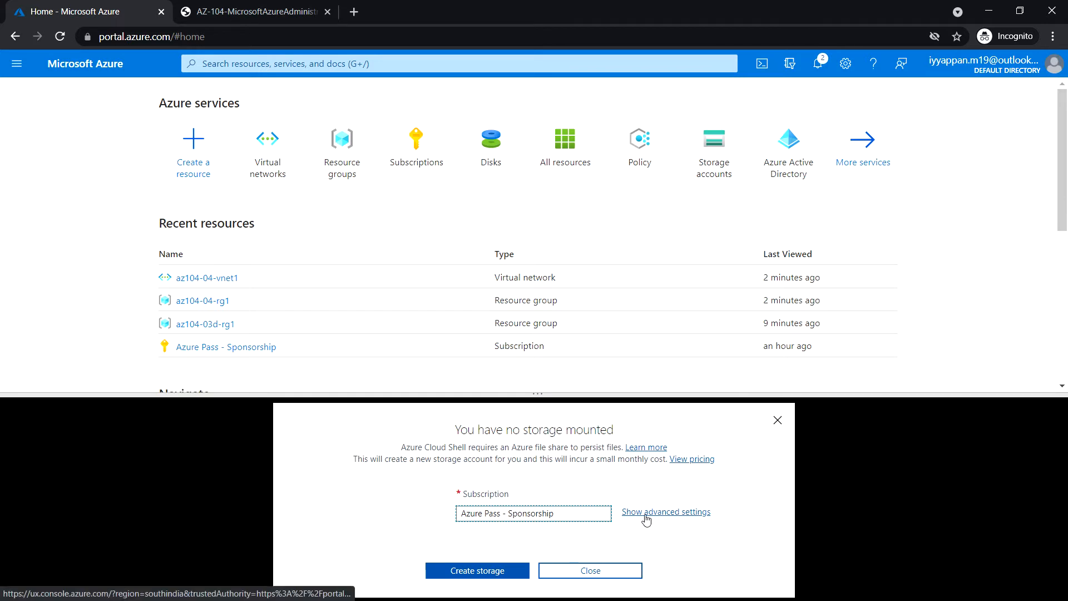
pyautogui.click(663, 511)
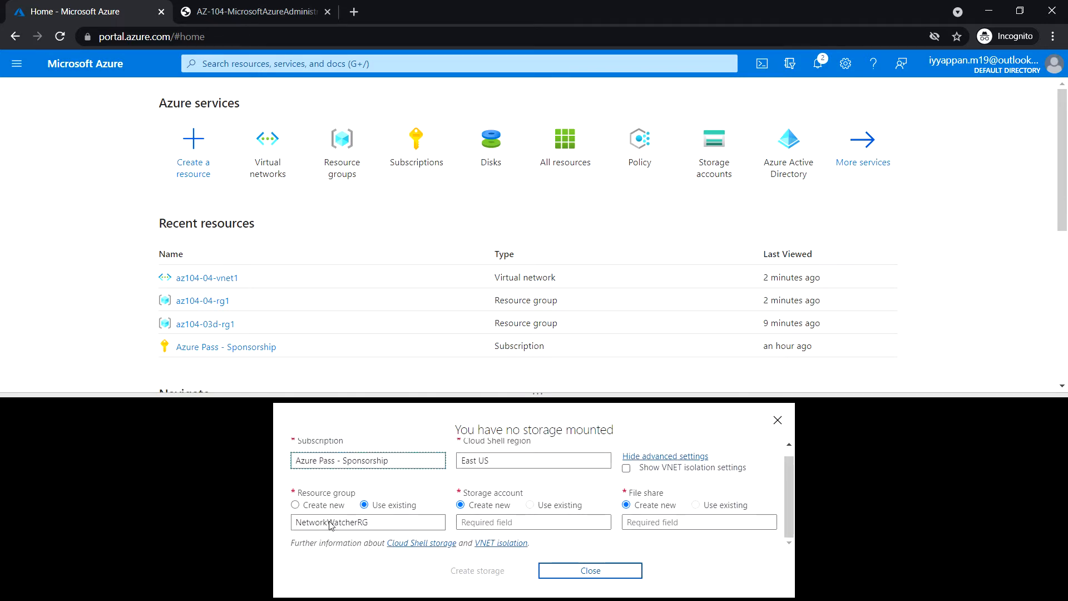
pyautogui.click(380, 522)
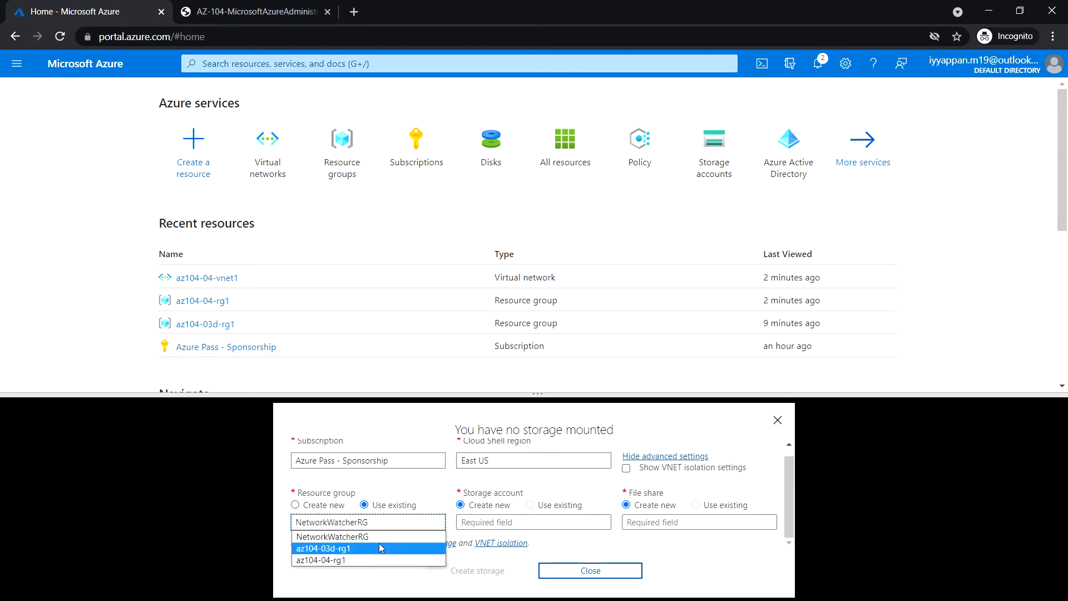
pyautogui.click(361, 565)
pyautogui.click(522, 522)
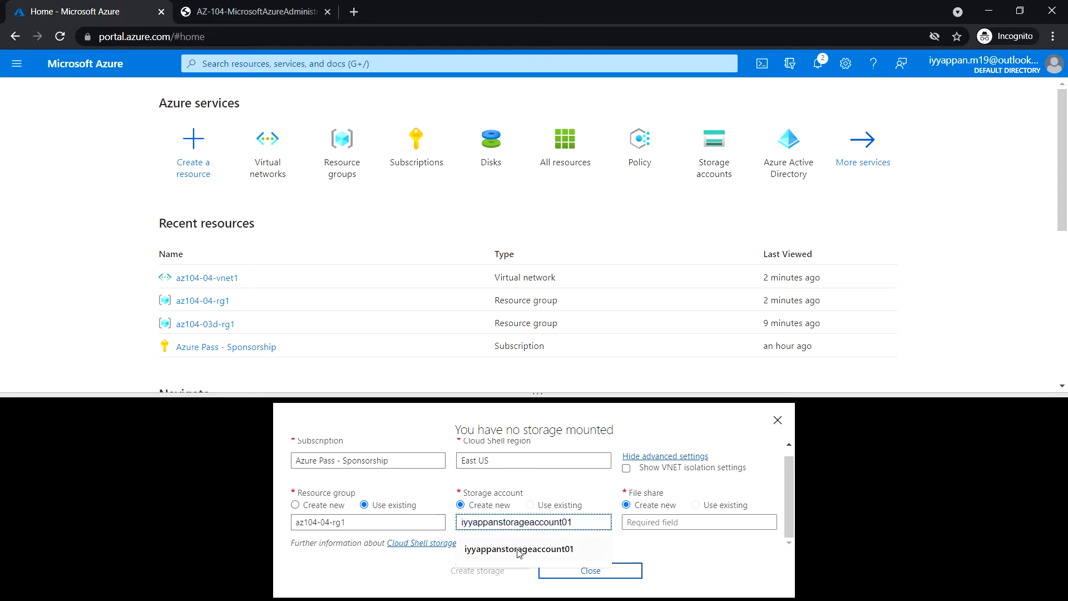
pyautogui.click(517, 549)
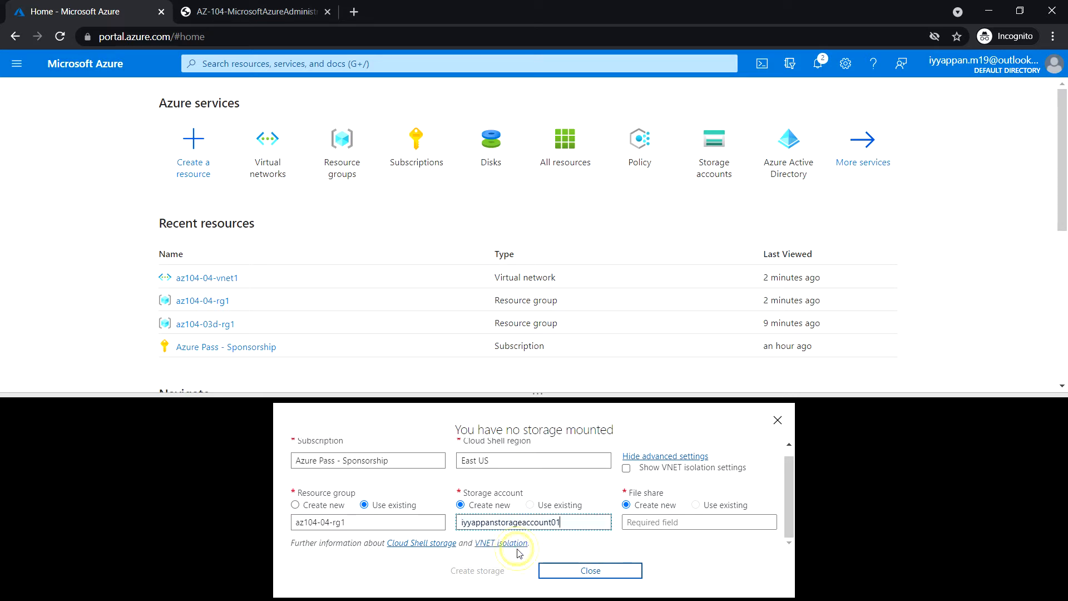
pyautogui.click(677, 521)
pyautogui.click(668, 548)
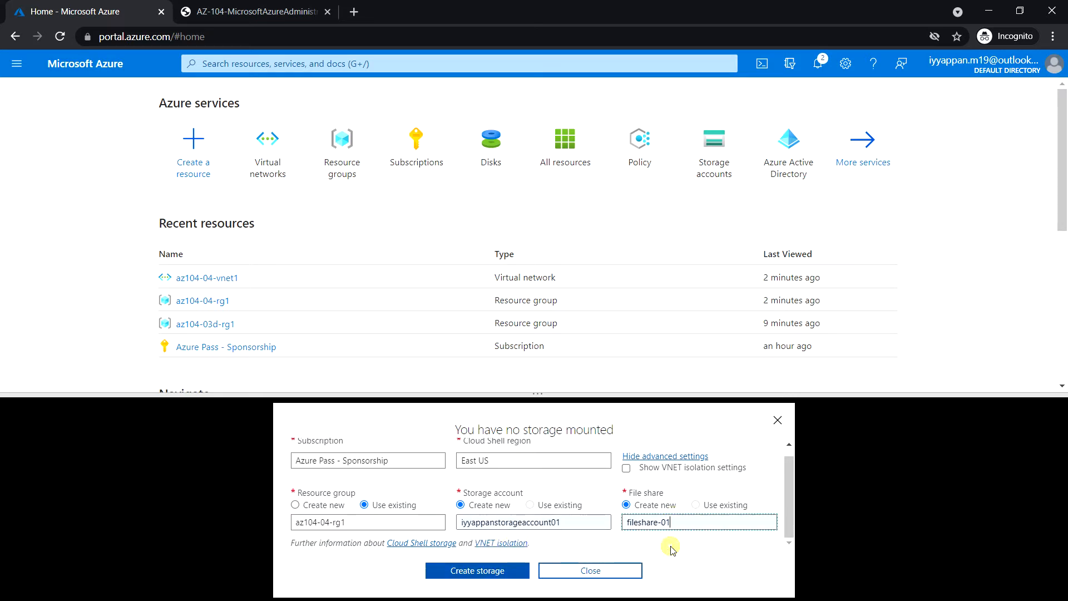
pyautogui.click(492, 573)
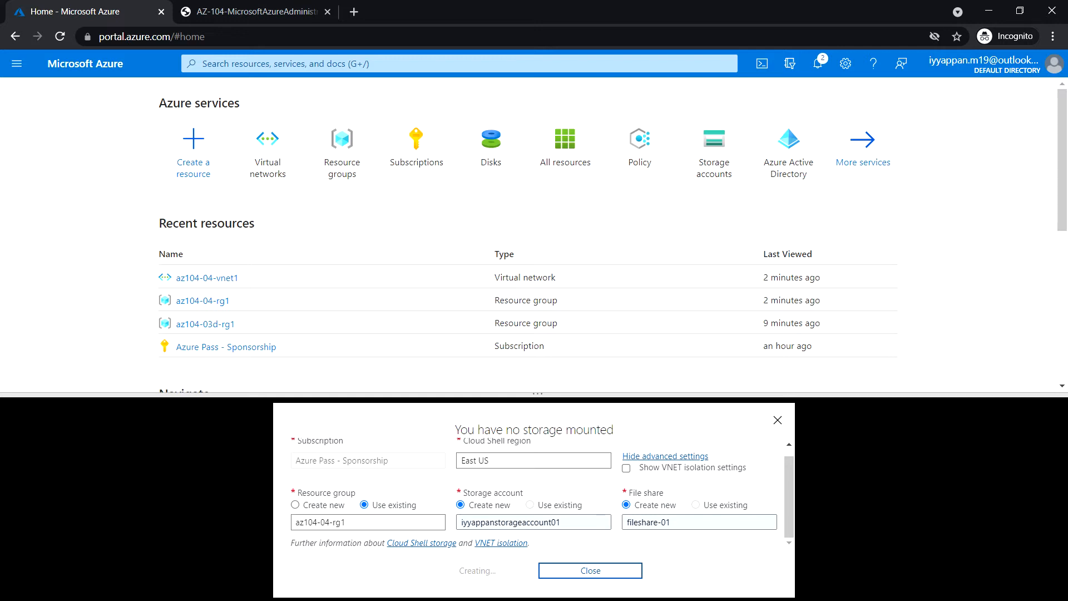
# Download the AZ-104 lab files zip from the Content Directory page and show it in Downloads.
pyautogui.click(260, 12)
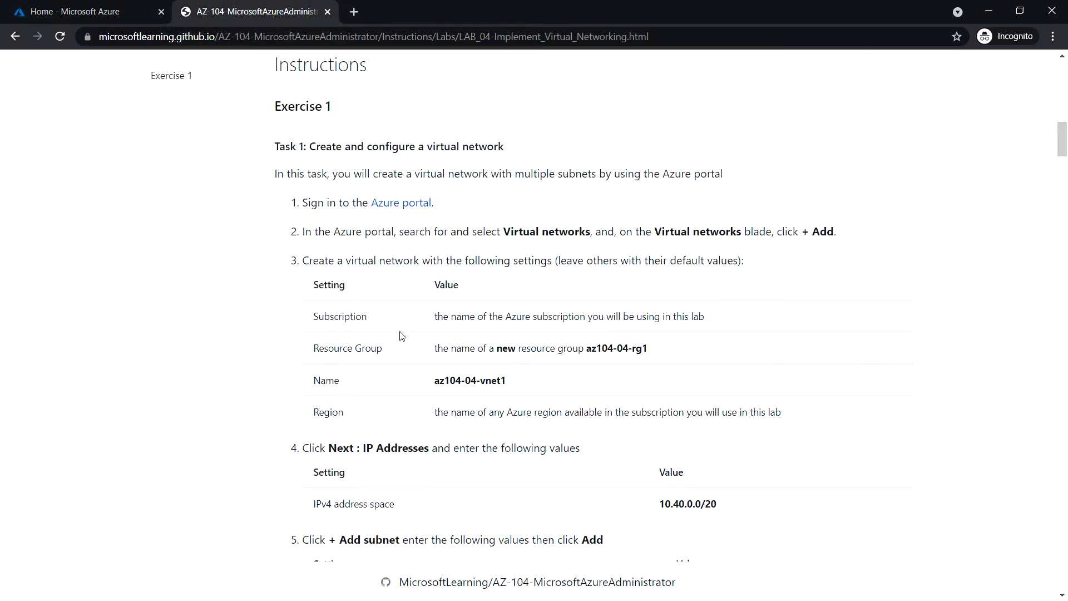
pyautogui.scroll(12, 401, 342)
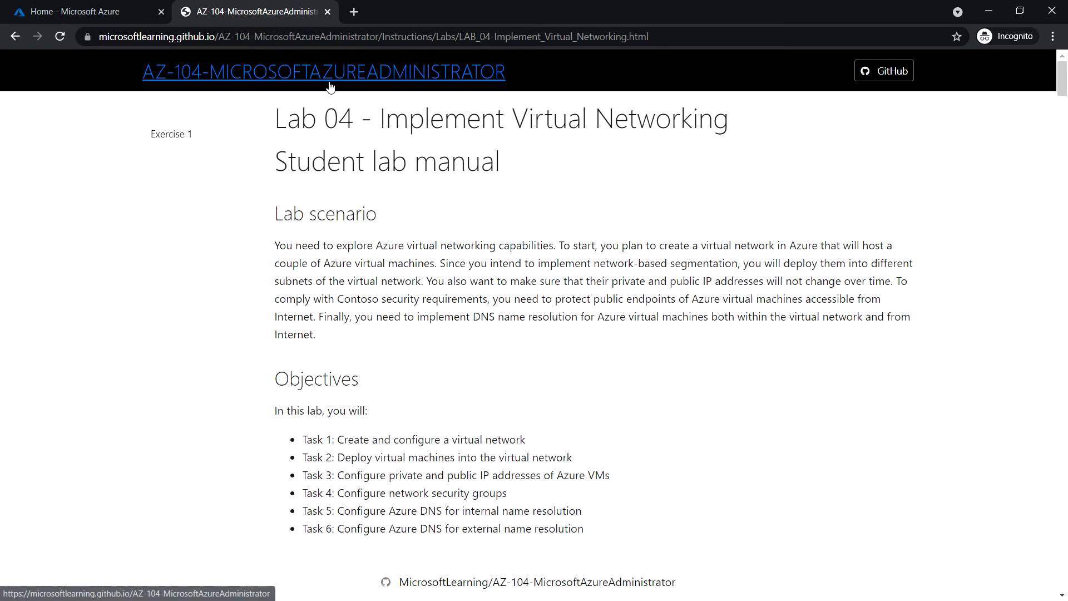
pyautogui.click(330, 83)
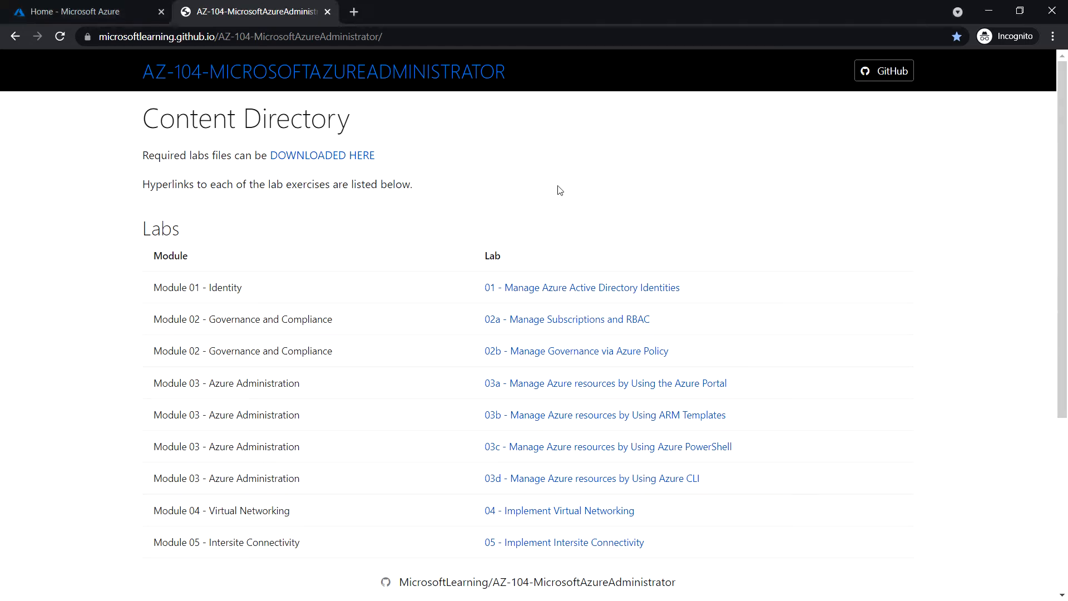
pyautogui.click(359, 160)
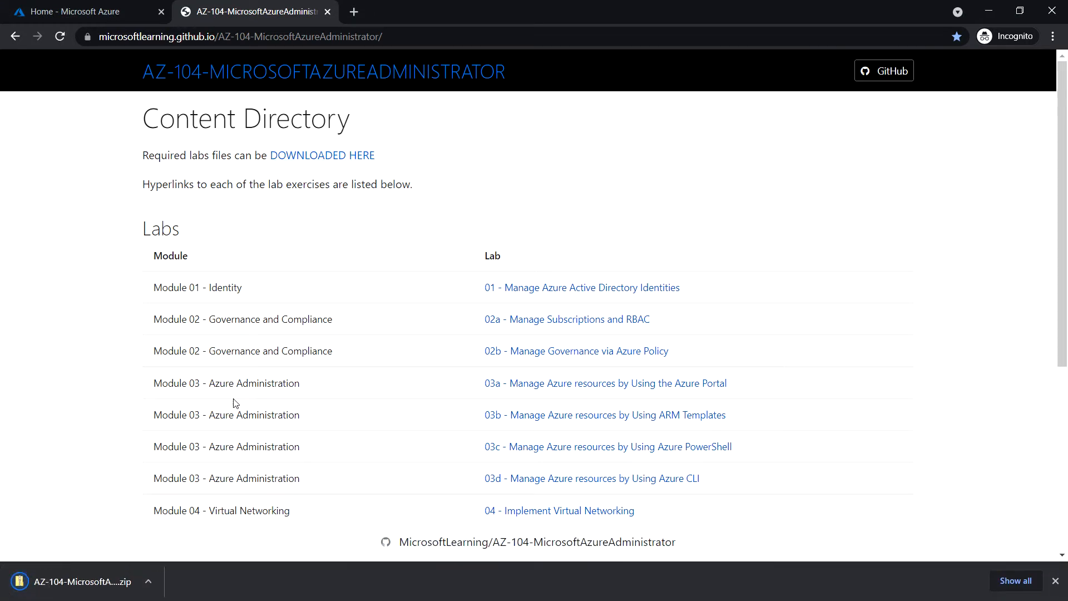
pyautogui.click(148, 581)
pyautogui.click(179, 532)
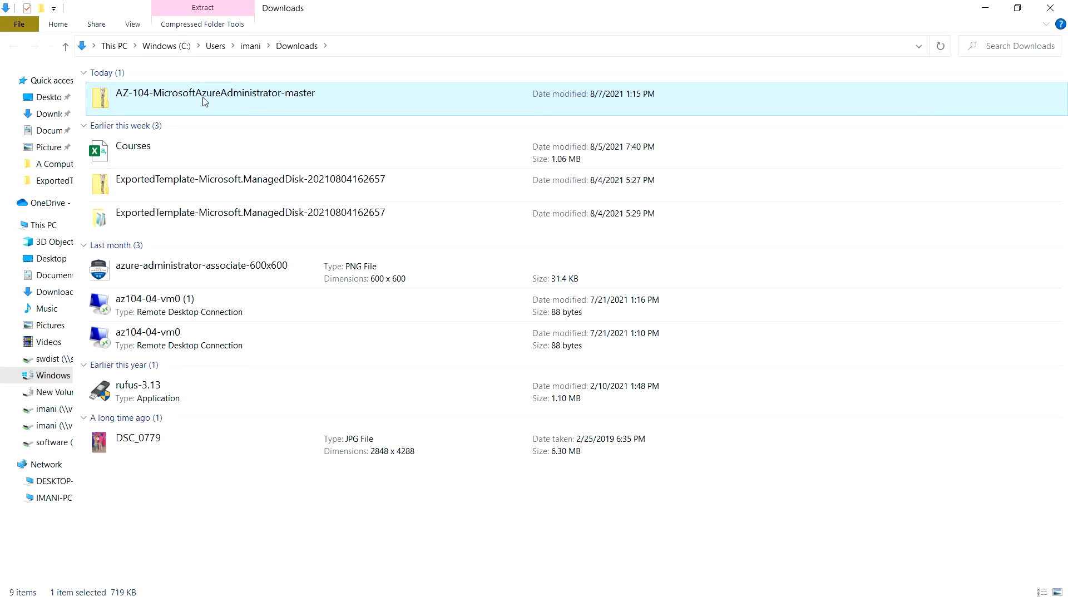
# Extract the downloaded lab files archive in the Downloads folder.
pyautogui.rightClick(196, 100)
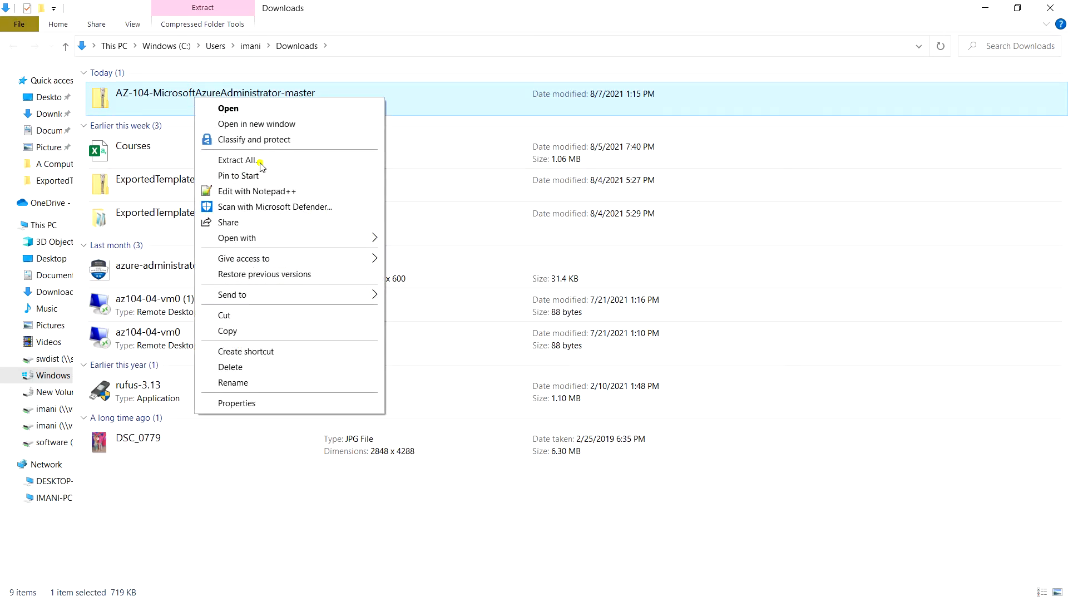
pyautogui.click(260, 163)
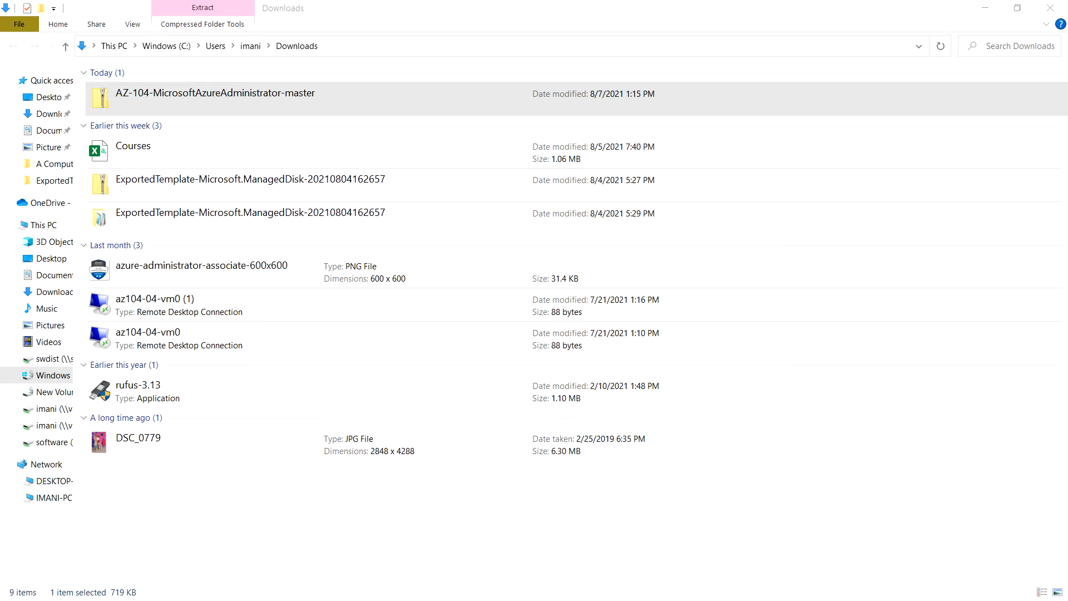
pyautogui.click(421, 403)
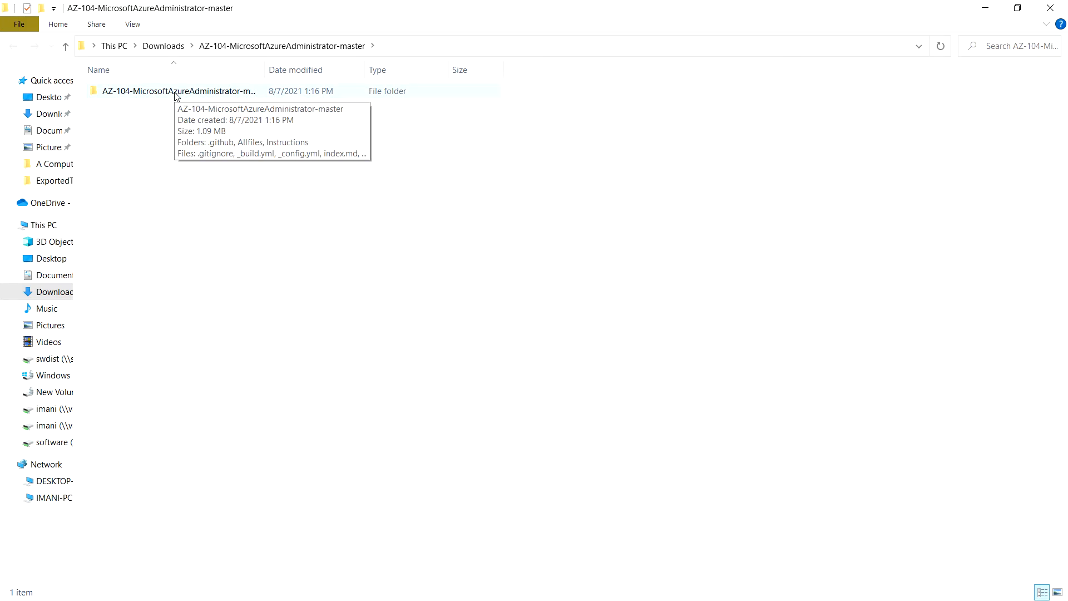
# Browse to Allfiles\Labs\04, select the two az104-04-vms-loop JSON files, then clear the Explorer windows.
pyautogui.doubleClick(175, 91)
pyautogui.doubleClick(152, 107)
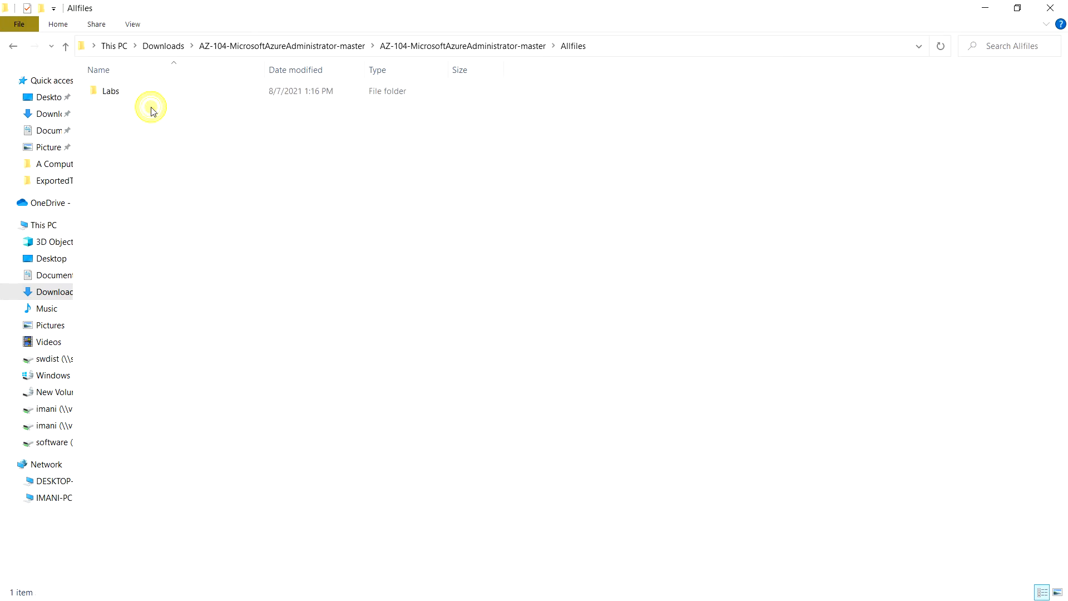
pyautogui.doubleClick(149, 93)
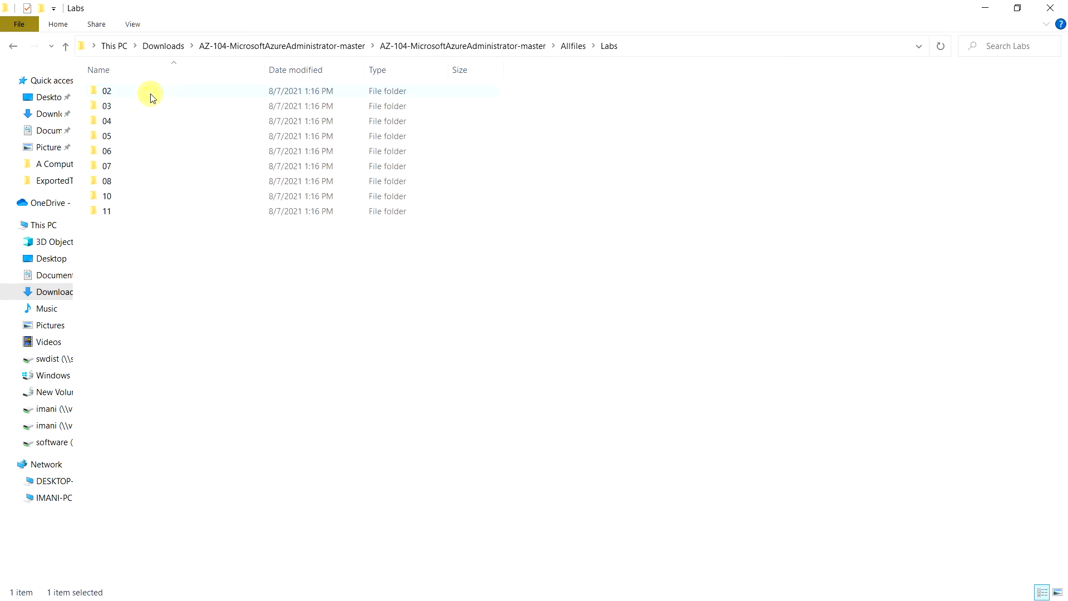
pyautogui.doubleClick(132, 125)
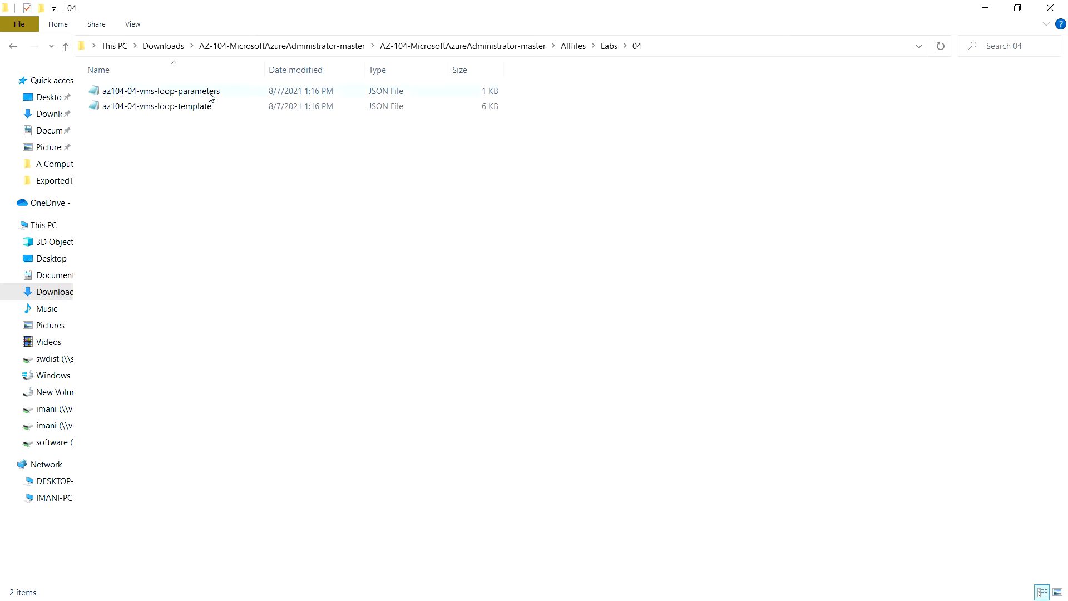
pyautogui.click(206, 107)
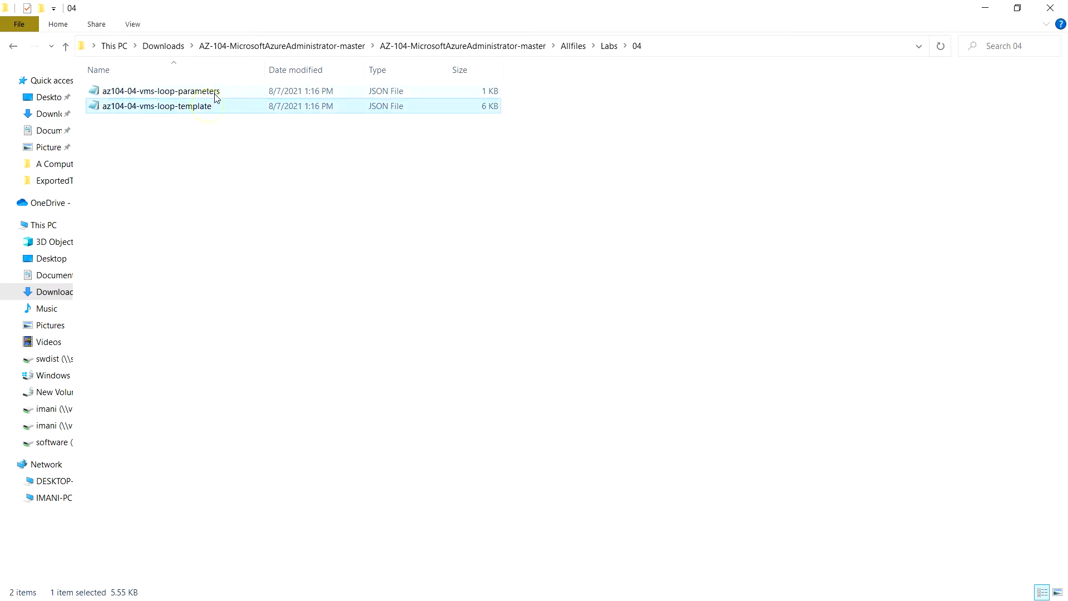
pyautogui.click(216, 93)
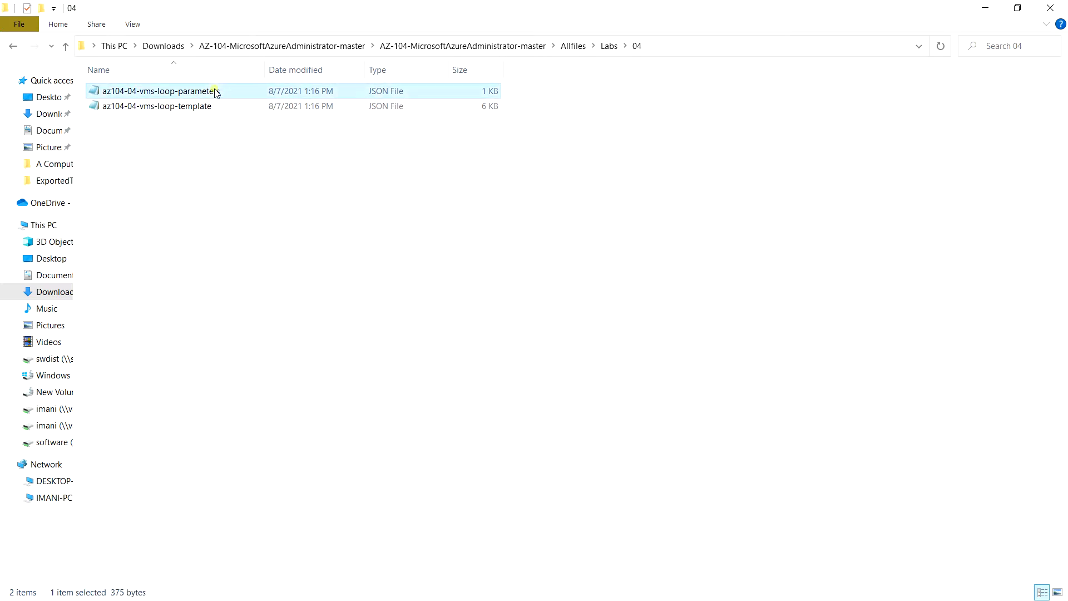
pyautogui.click(986, 14)
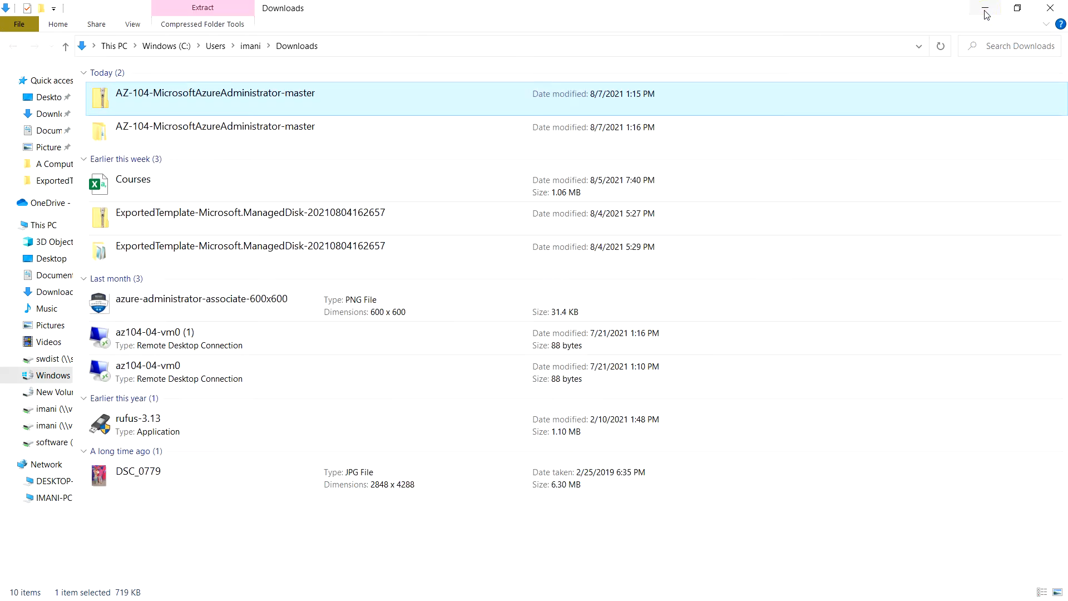
pyautogui.click(1046, 10)
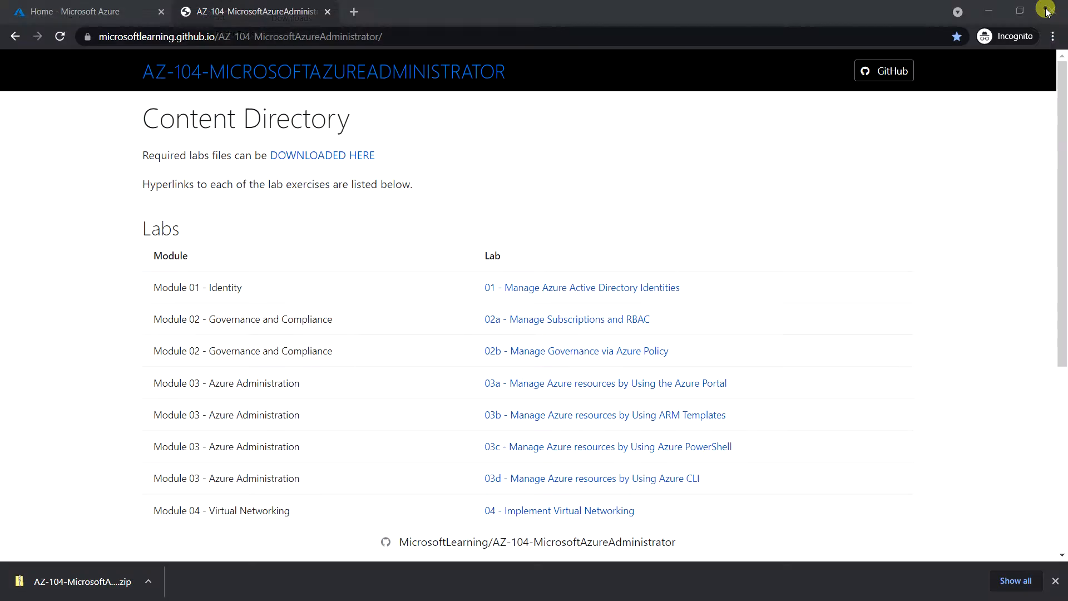
# Back on the Azure tab, switch the Cloud Shell environment to PowerShell, confirm, and clear the terminal.
pyautogui.click(104, 14)
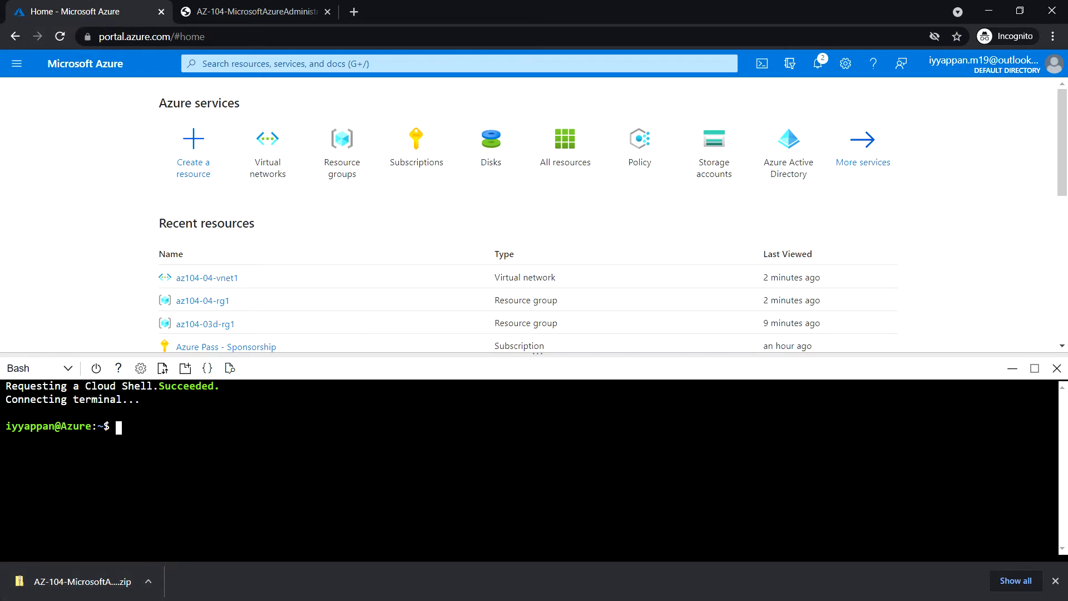
pyautogui.click(1055, 581)
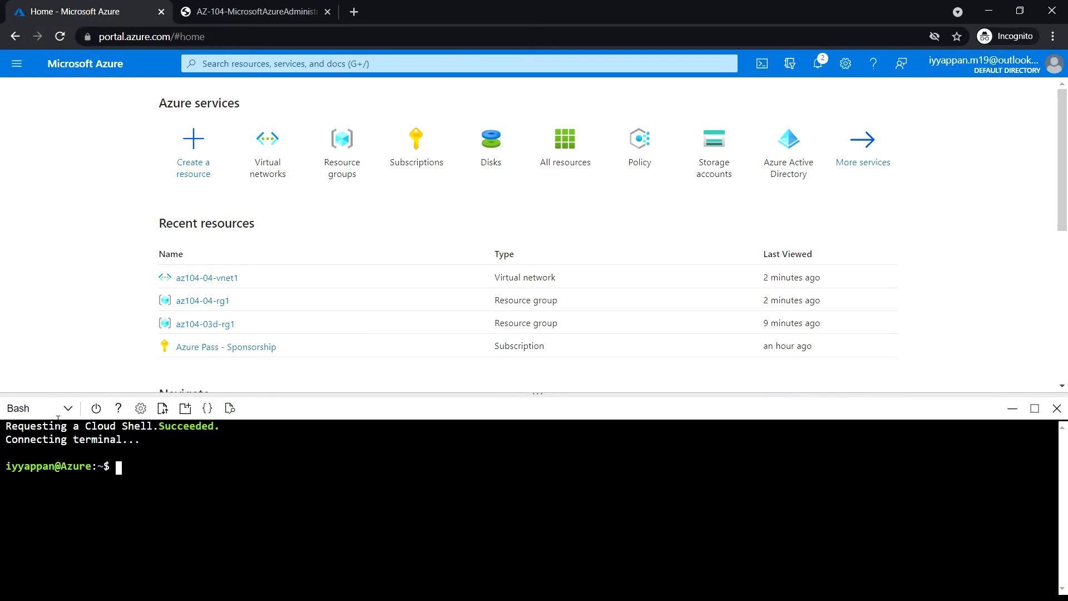
pyautogui.click(67, 410)
pyautogui.click(52, 435)
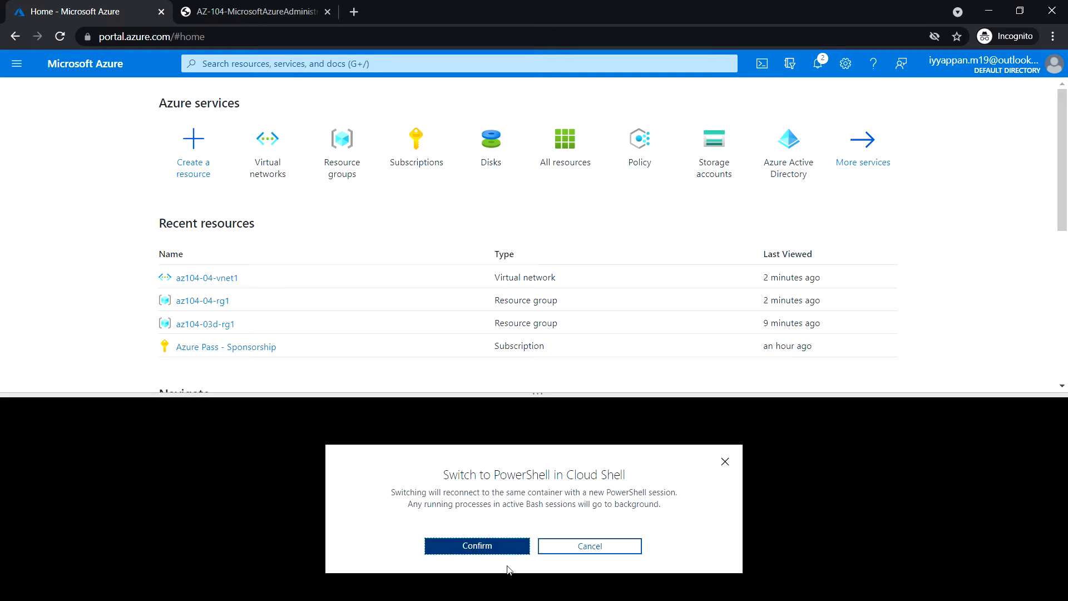
pyautogui.click(505, 547)
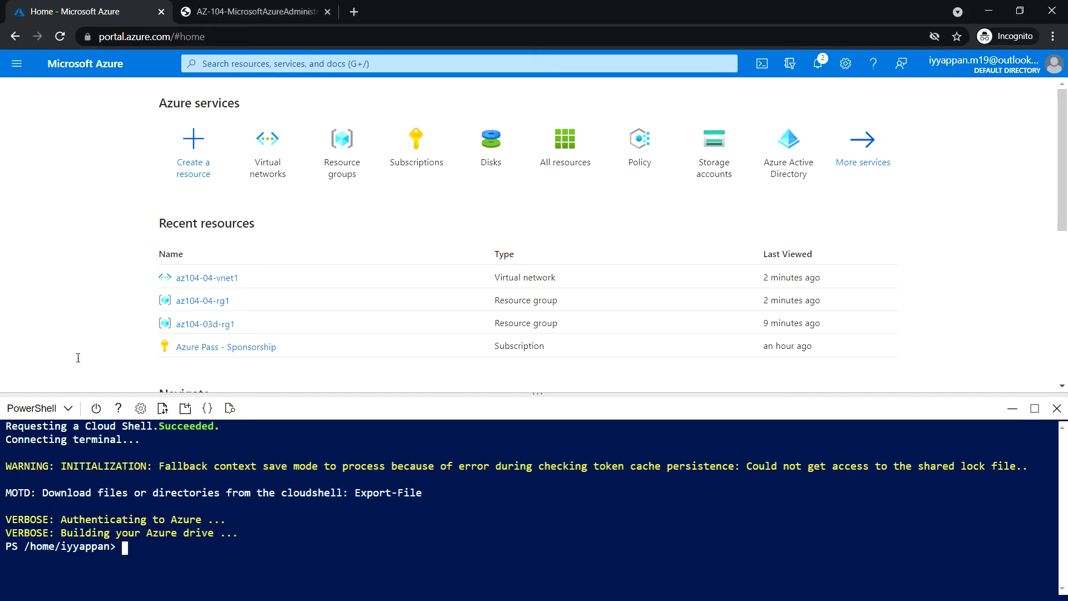
pyautogui.click(321, 521)
pyautogui.hotkey('ctrl', 'l')
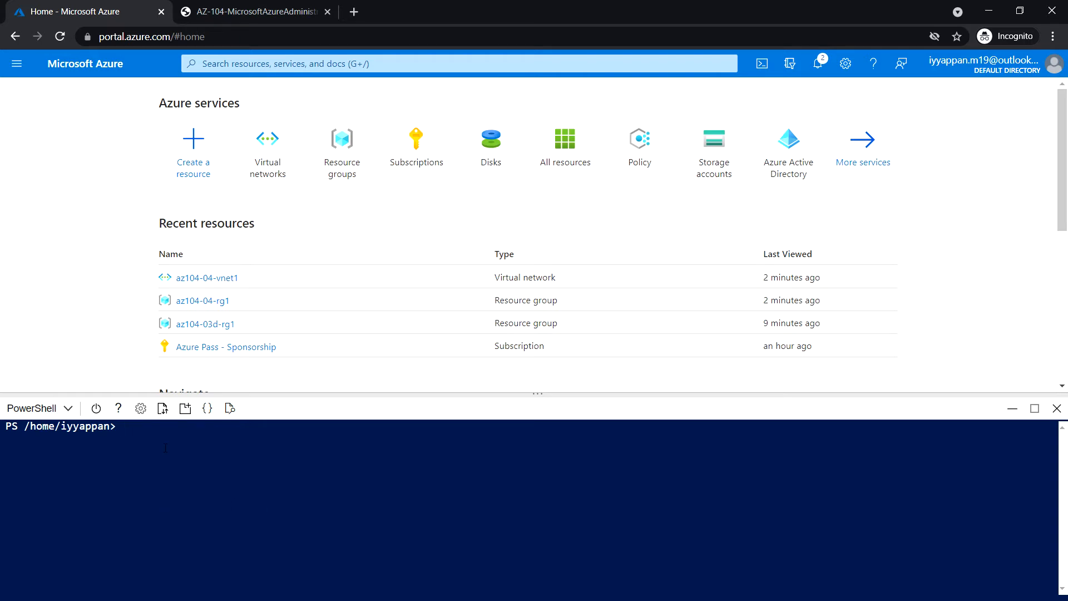
pyautogui.click(163, 408)
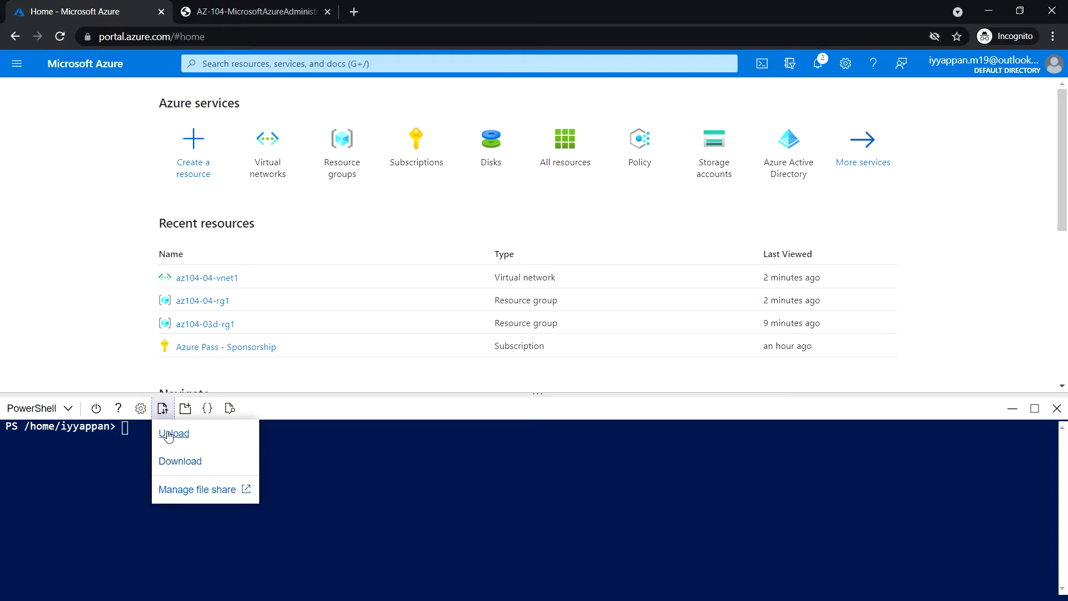
pyautogui.click(168, 434)
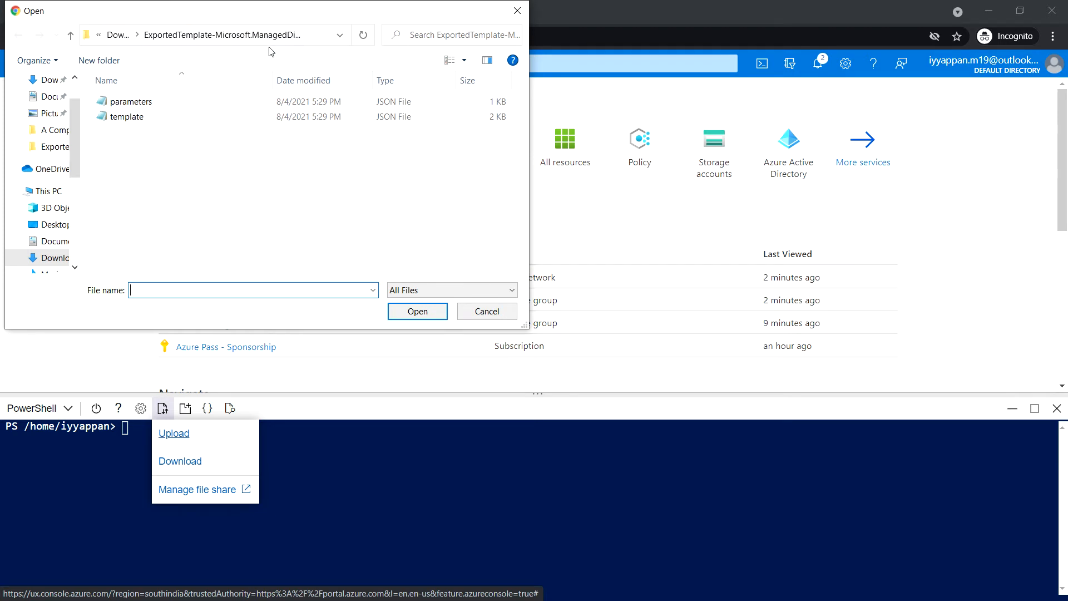
pyautogui.click(117, 34)
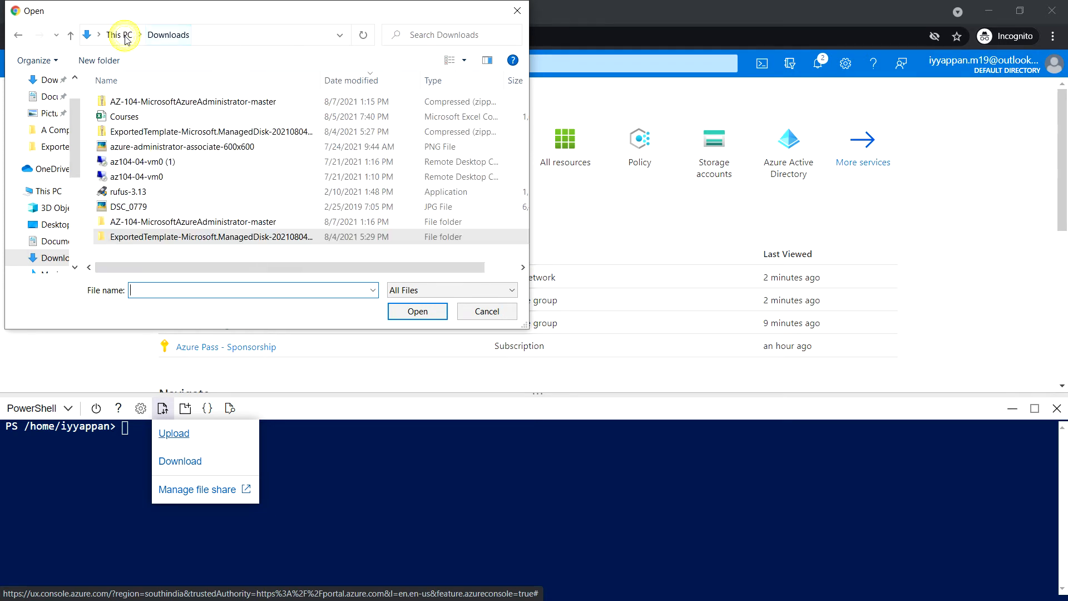
pyautogui.doubleClick(191, 109)
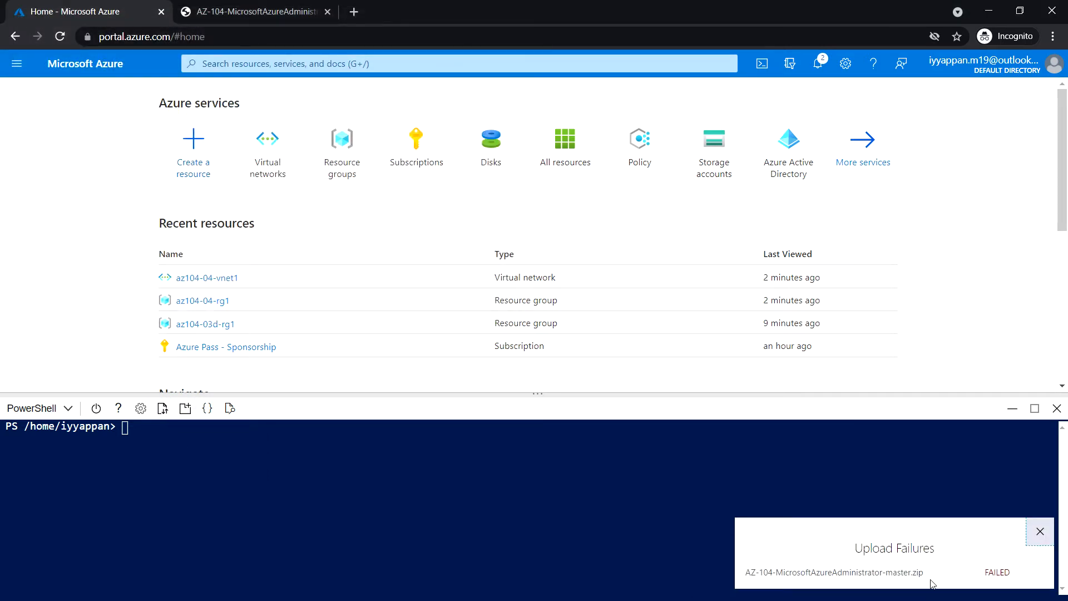
pyautogui.click(1040, 532)
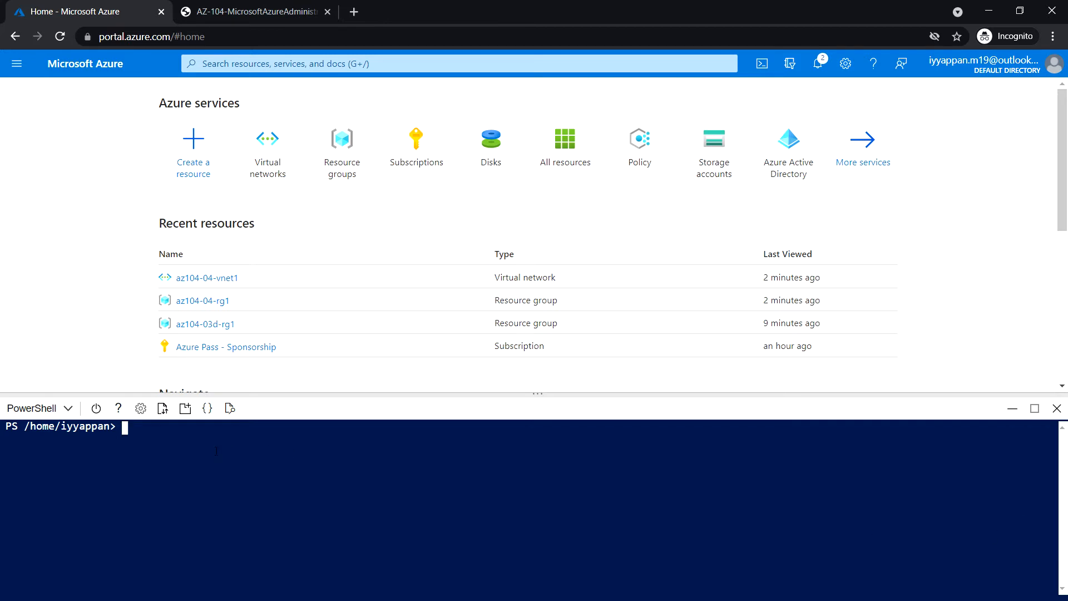
pyautogui.click(162, 410)
pyautogui.click(176, 438)
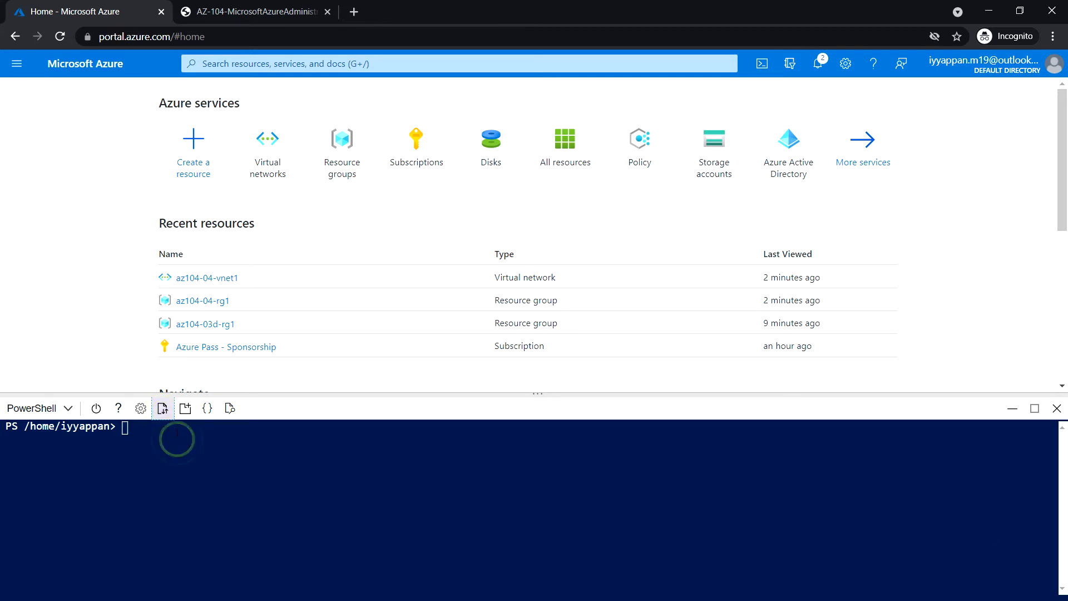
pyautogui.click(161, 412)
pyautogui.click(169, 434)
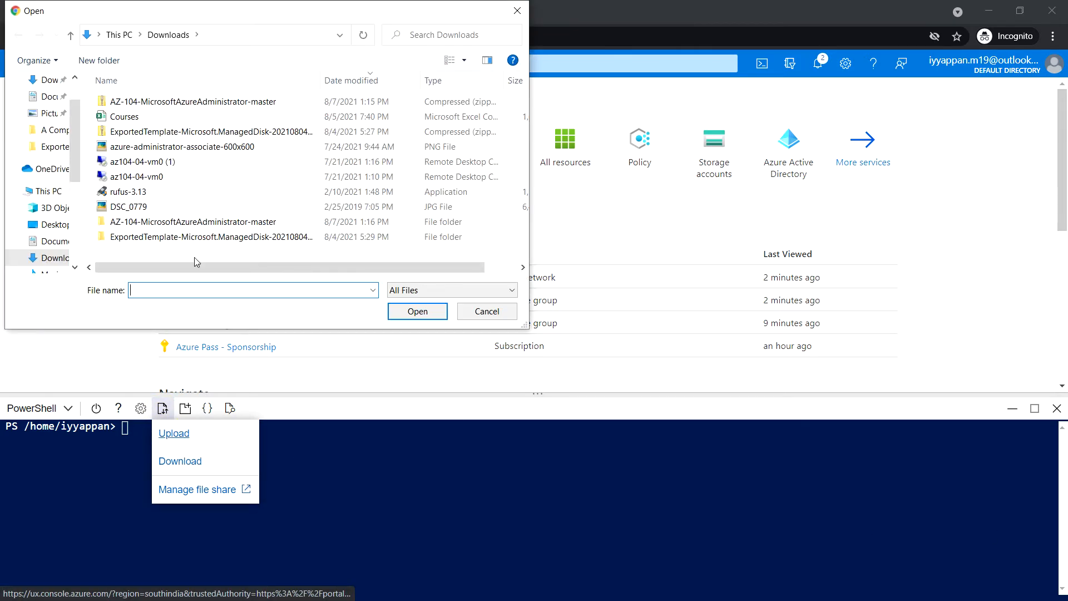
pyautogui.doubleClick(179, 222)
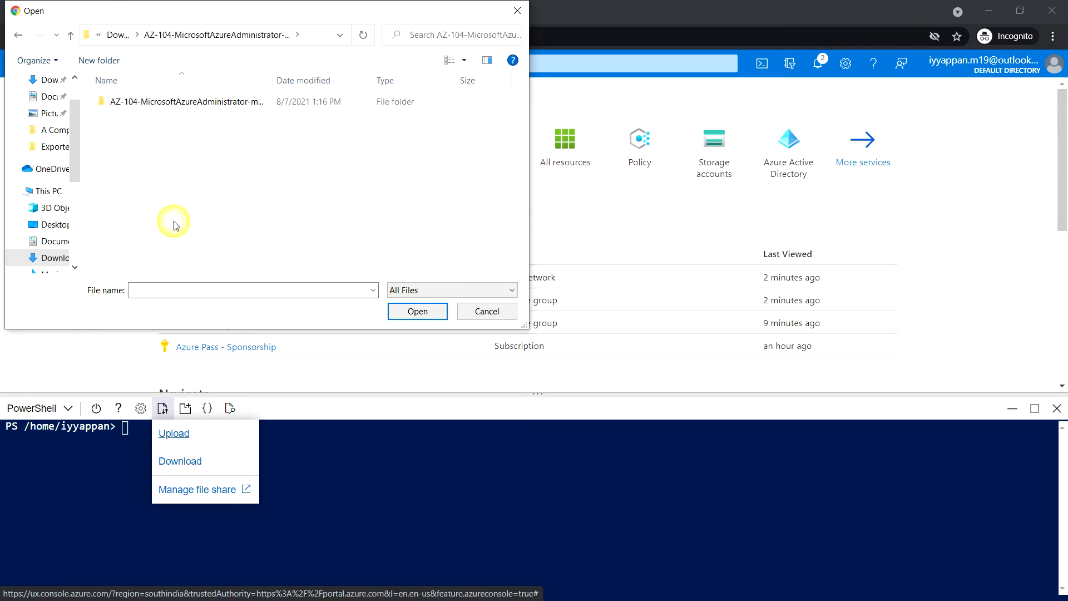
pyautogui.doubleClick(158, 104)
pyautogui.doubleClick(142, 119)
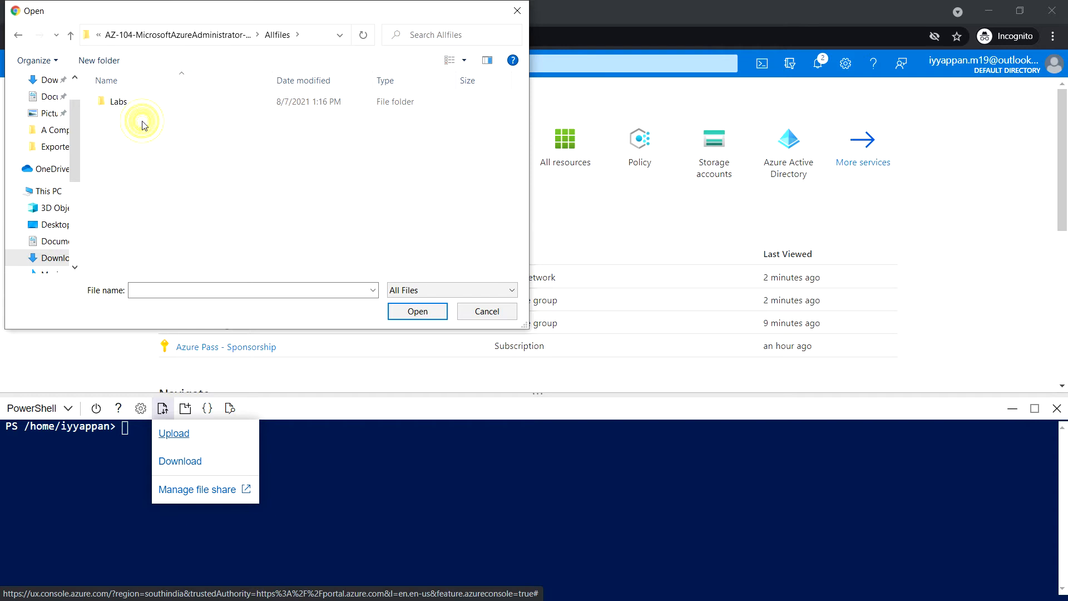
pyautogui.doubleClick(138, 104)
pyautogui.doubleClick(116, 135)
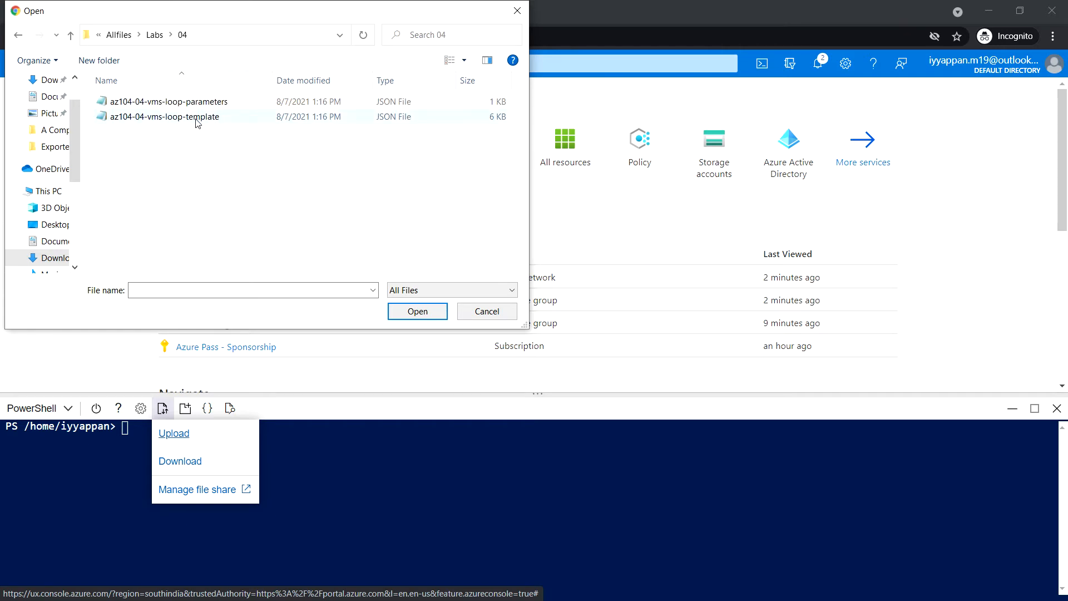
pyautogui.click(202, 119)
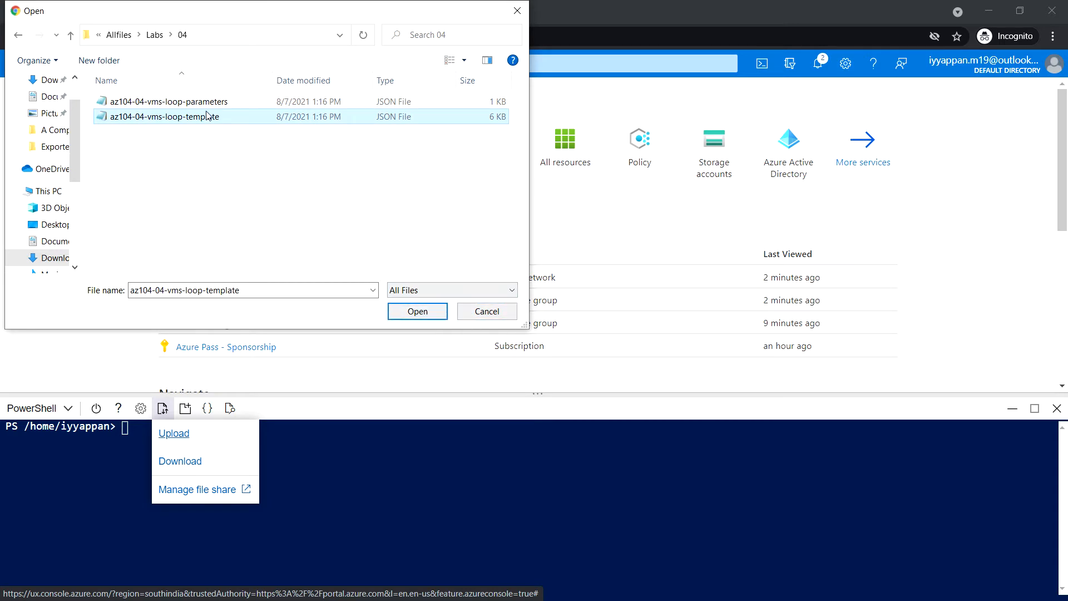
pyautogui.click(424, 314)
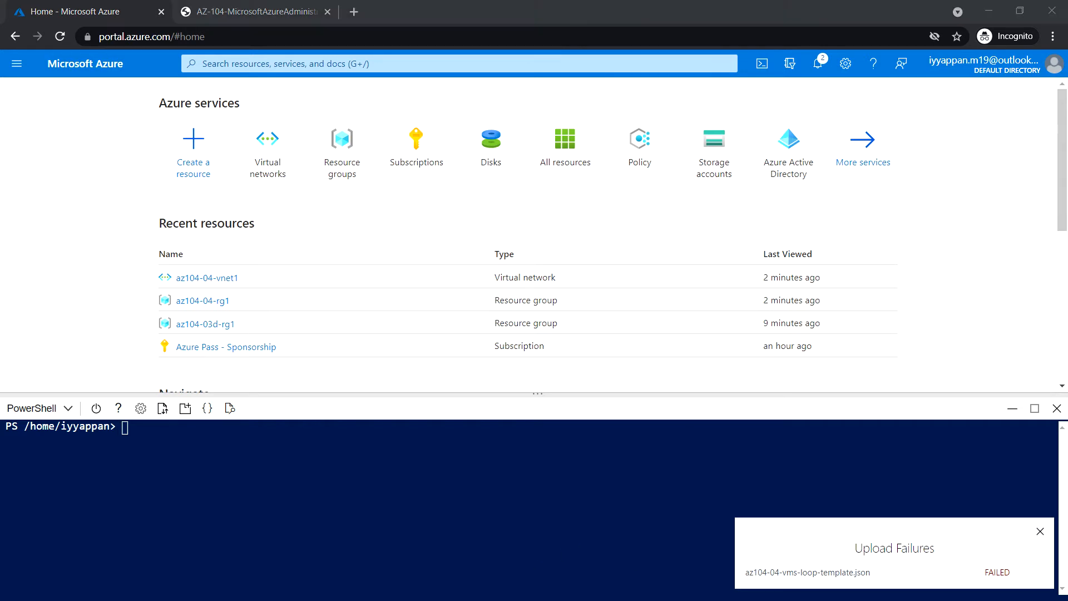
pyautogui.click(1039, 531)
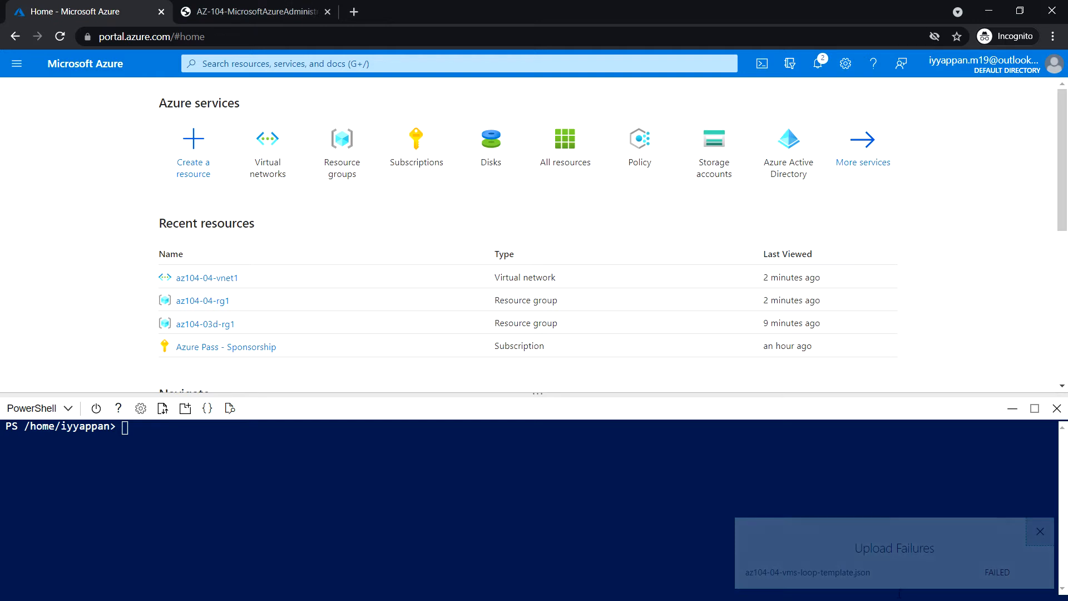
pyautogui.click(1040, 531)
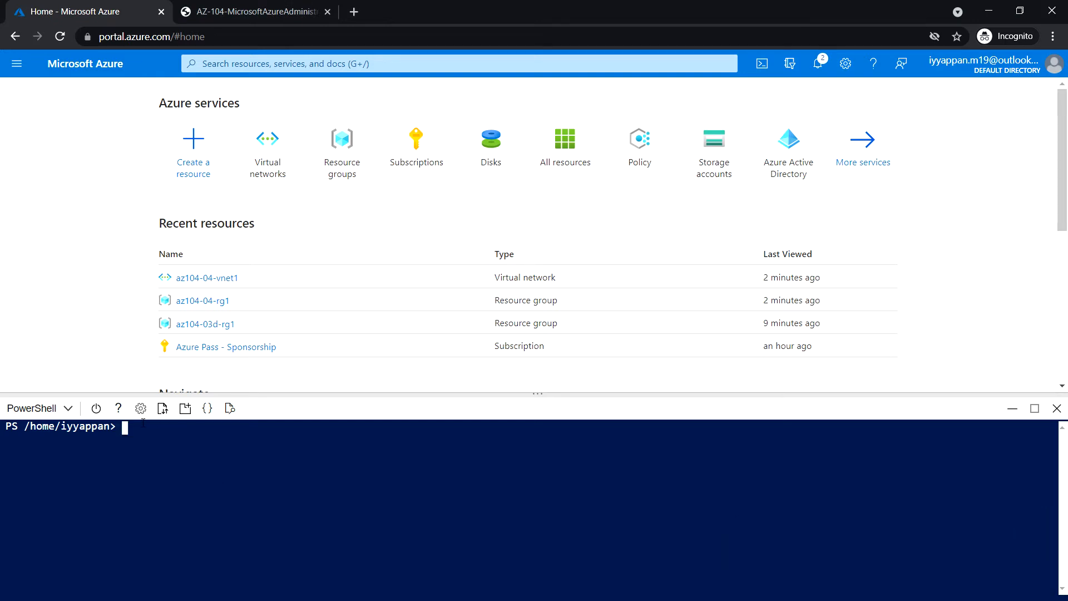
# Close Cloud Shell and open the storage account inside resource group az104-04-rg1.
pyautogui.click(1057, 409)
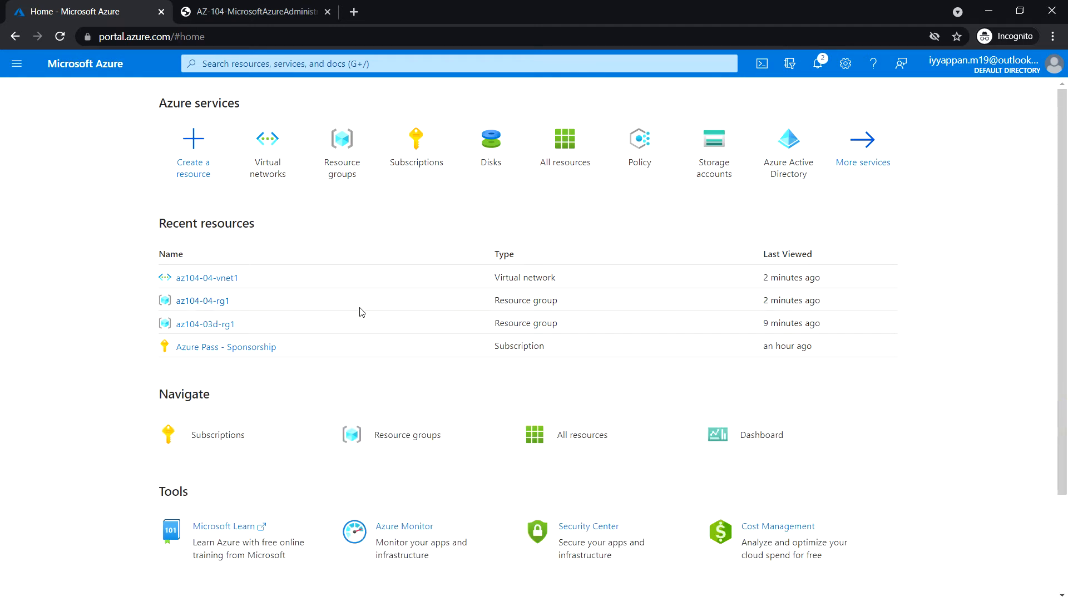
pyautogui.click(341, 151)
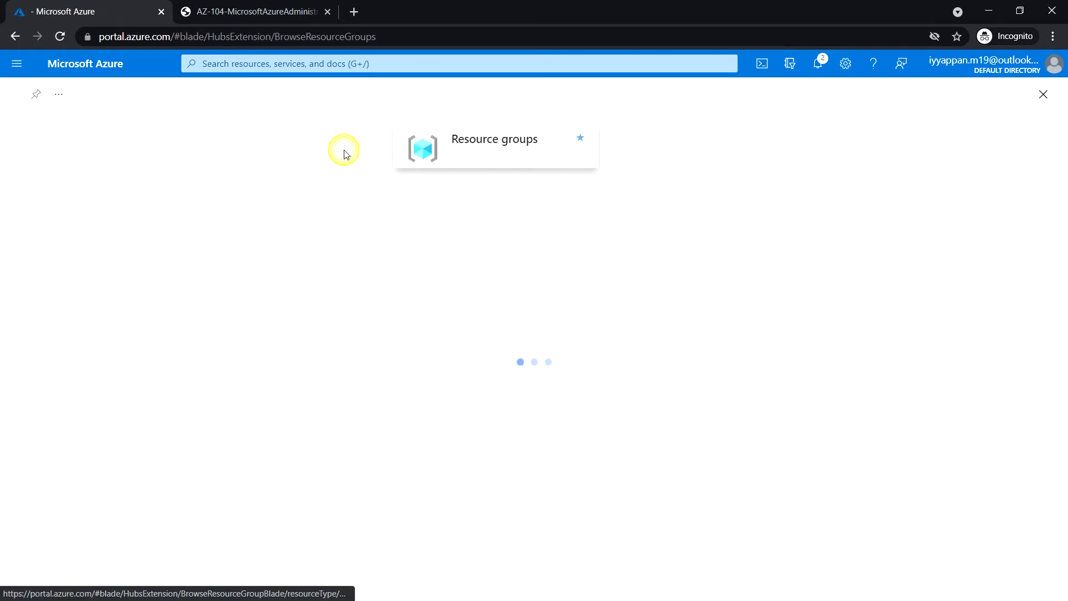
pyautogui.click(98, 291)
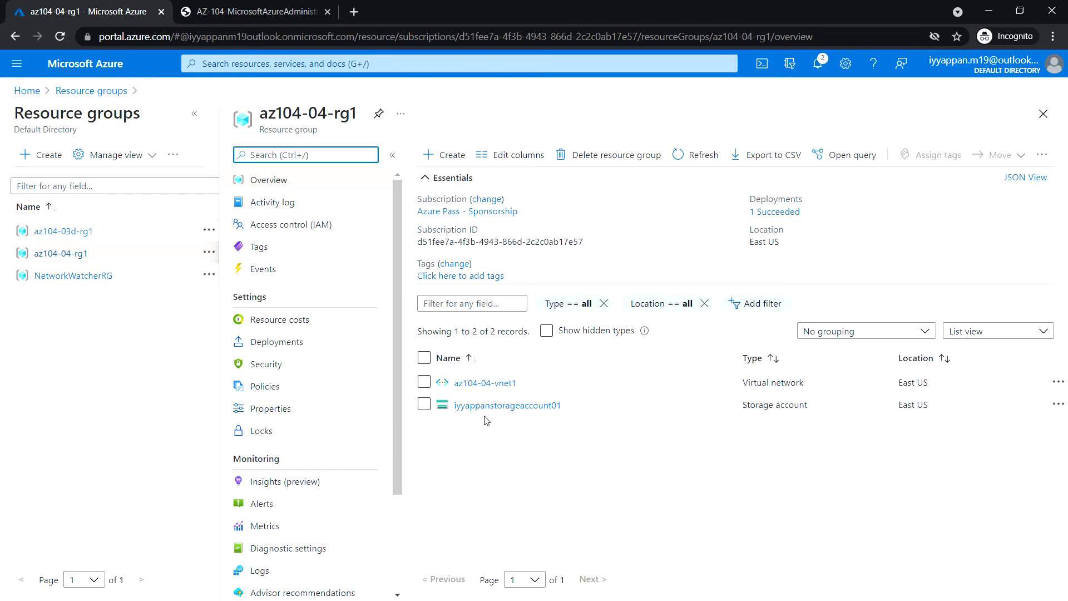
pyautogui.click(480, 406)
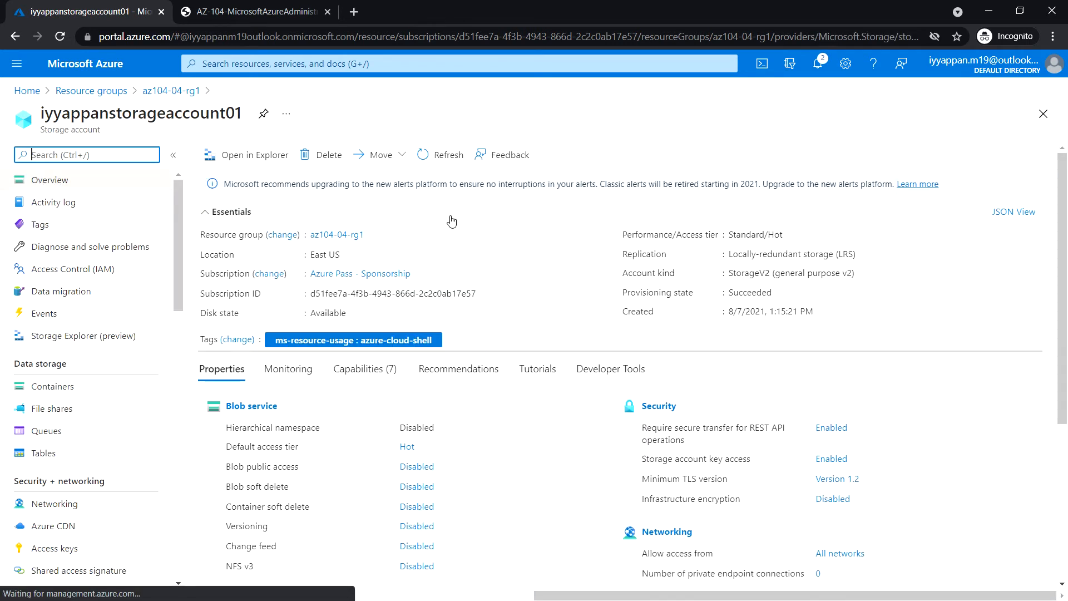
# Delete the storage account by pasting its name to confirm, then return to the resource groups list.
pyautogui.click(329, 157)
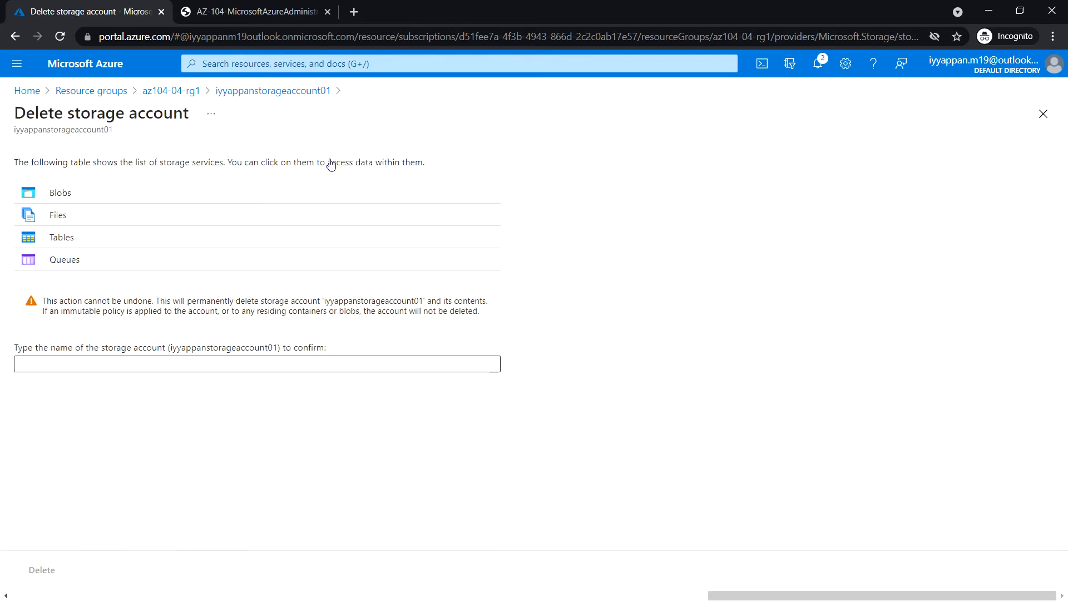
pyautogui.doubleClick(214, 347)
pyautogui.hotkey('ctrl', 'c')
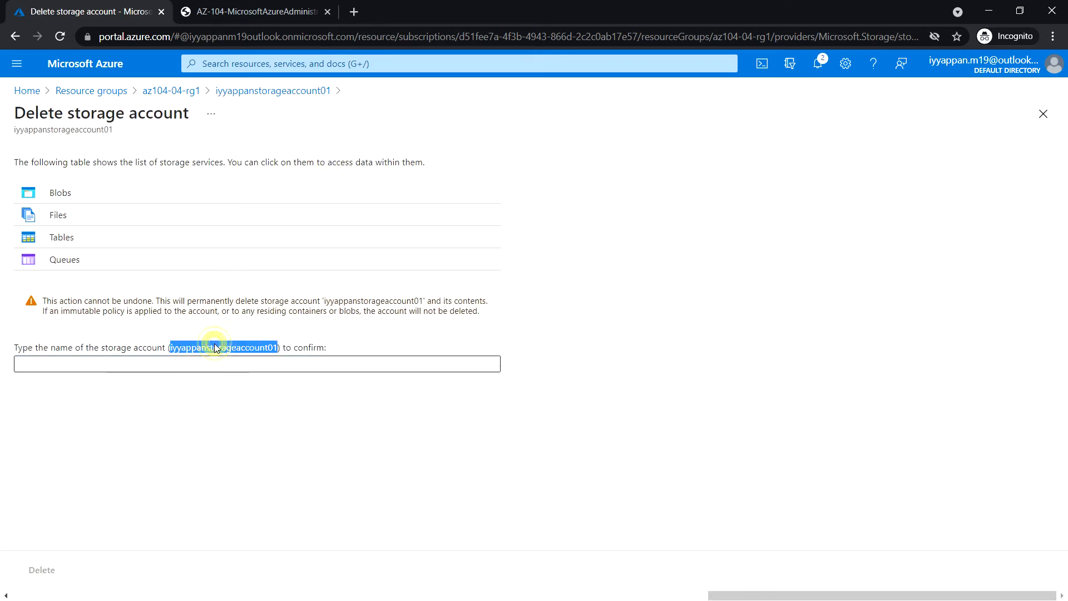
pyautogui.click(203, 366)
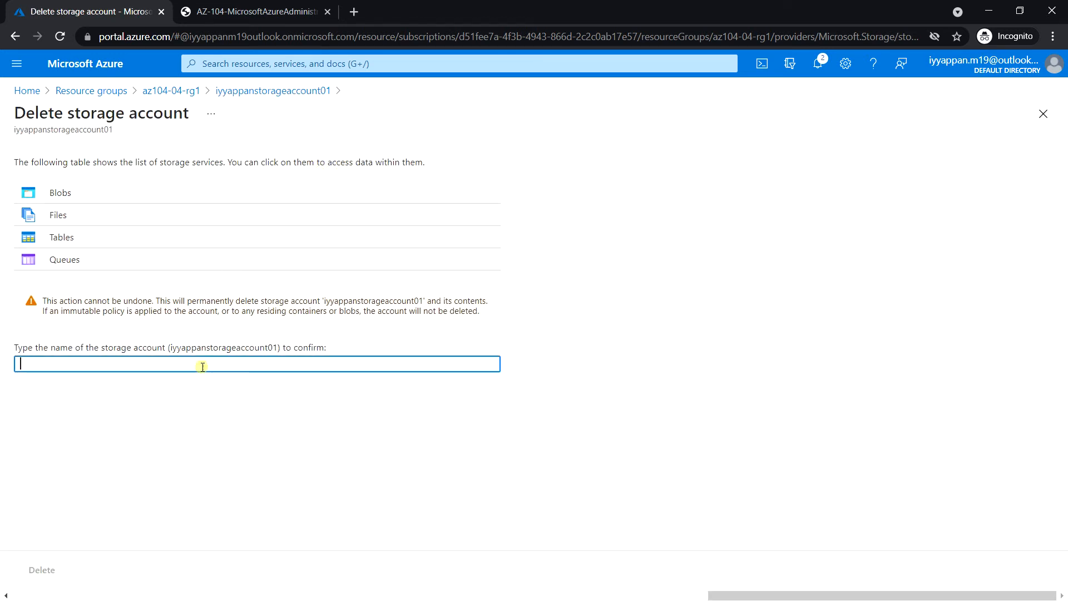
pyautogui.hotkey('ctrl', 'v')
pyautogui.click(60, 573)
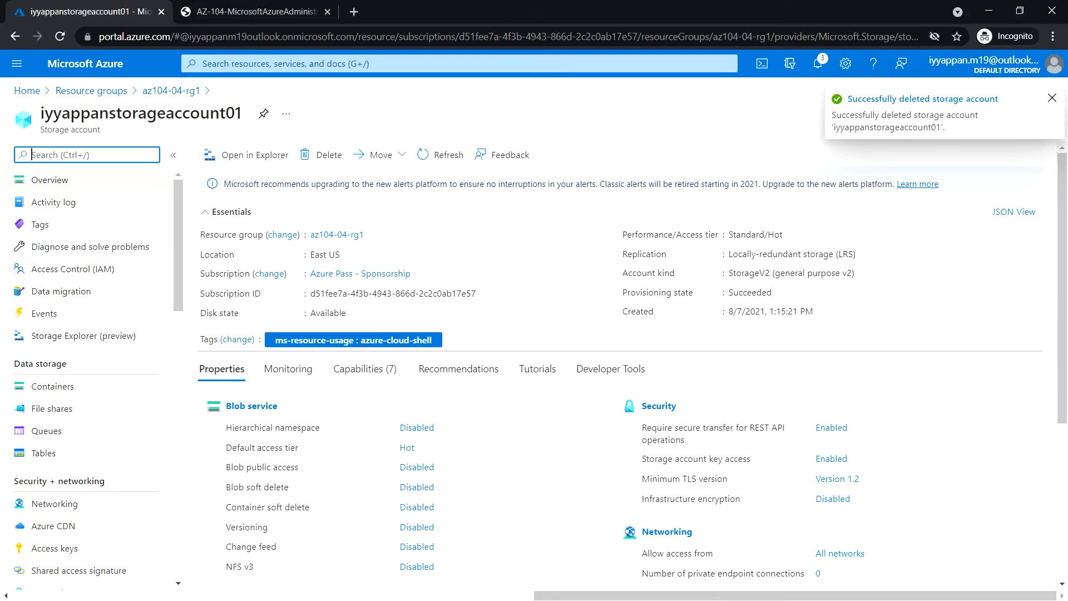
pyautogui.click(168, 91)
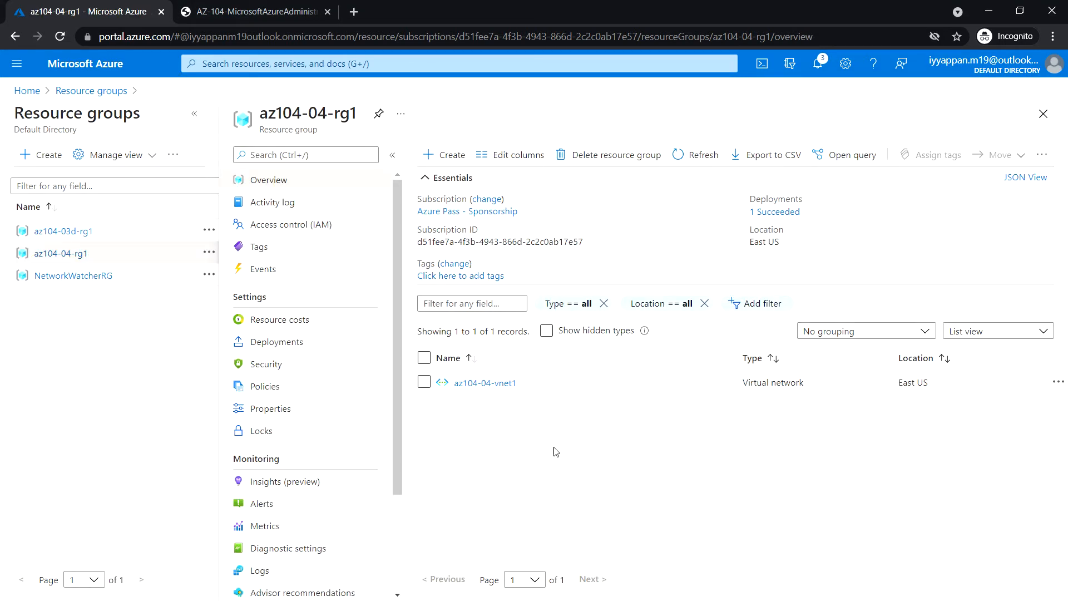
pyautogui.click(1043, 113)
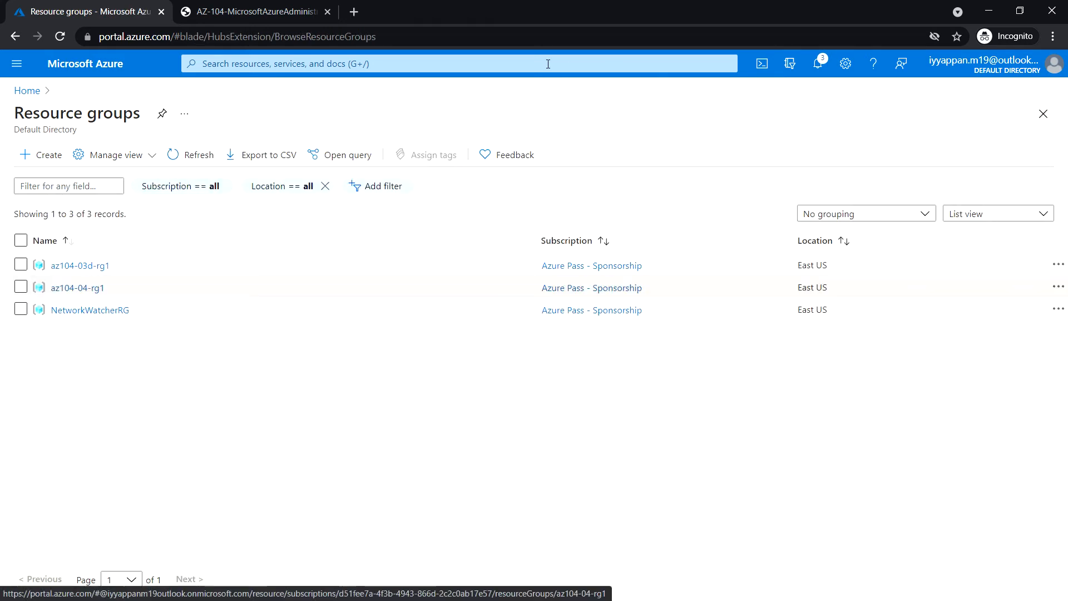
# Open Cloud Shell, toggle the advanced storage settings to review them, and close the prompt without creating storage.
pyautogui.click(762, 64)
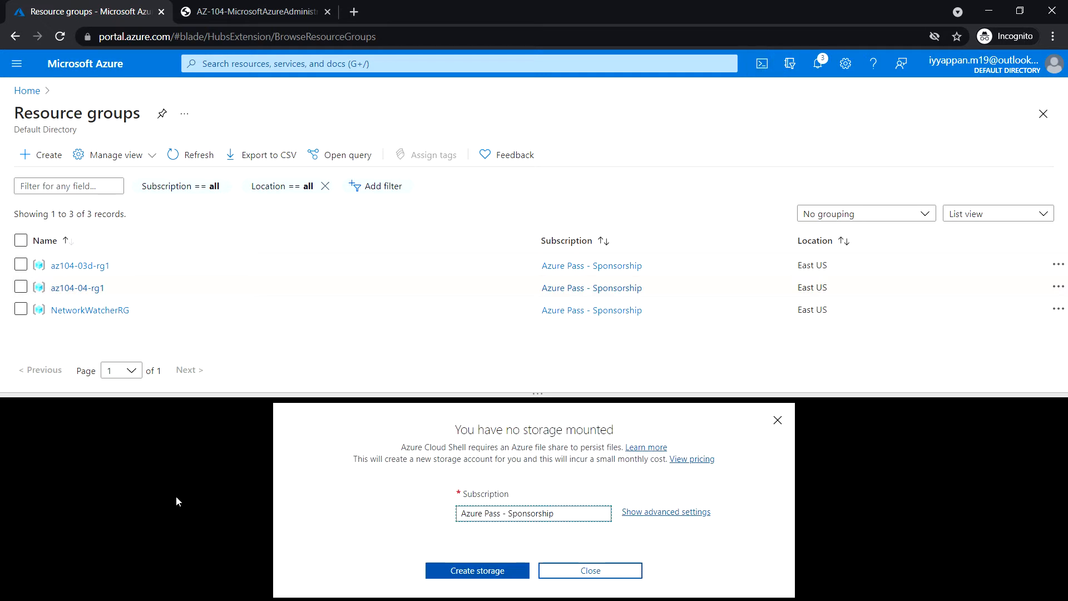
pyautogui.click(666, 513)
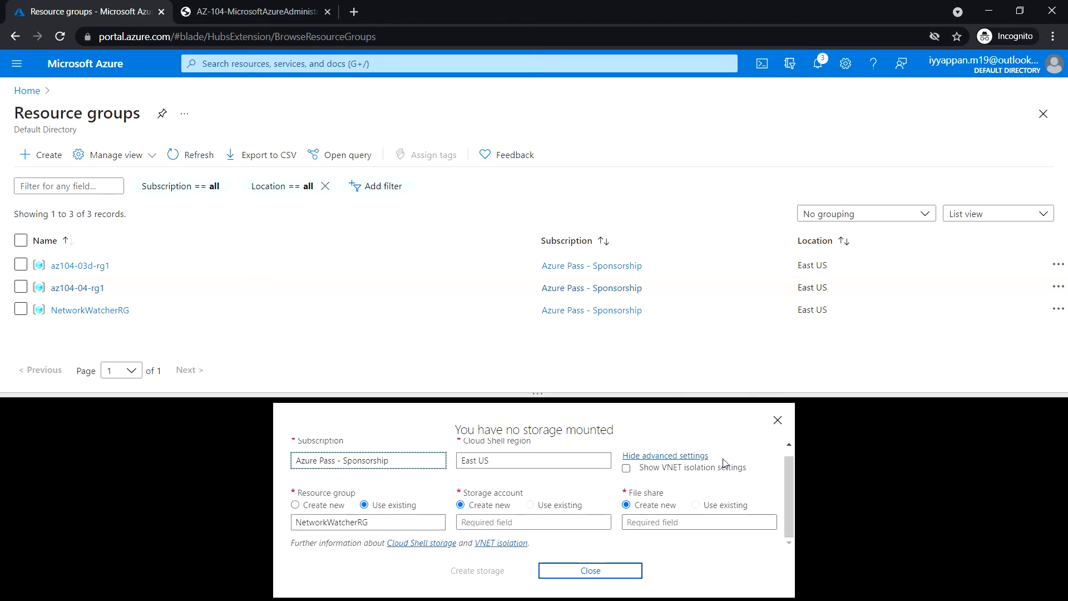
pyautogui.click(671, 455)
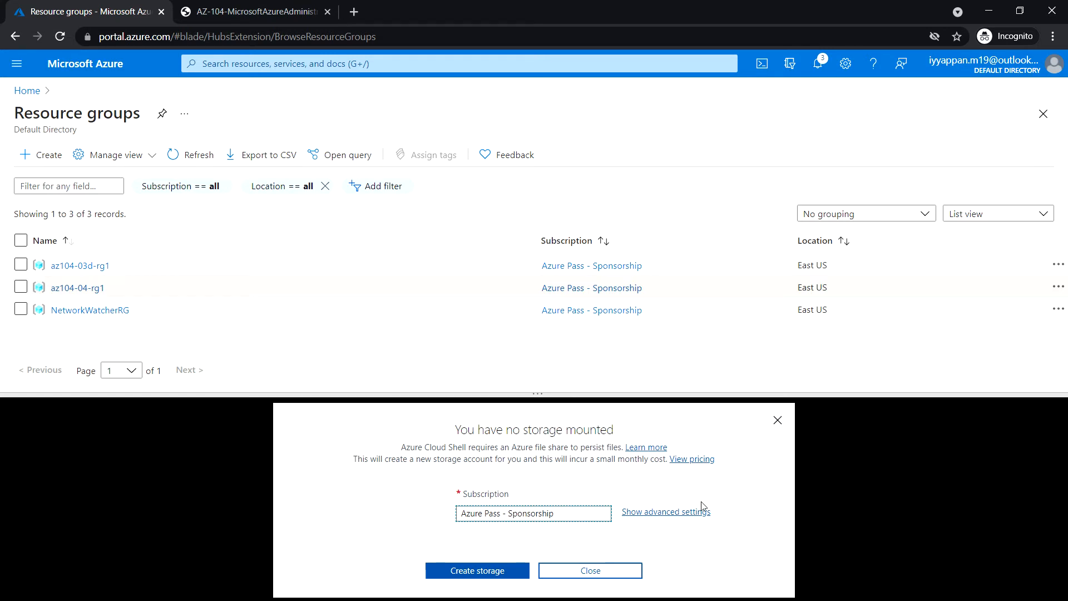
pyautogui.click(670, 513)
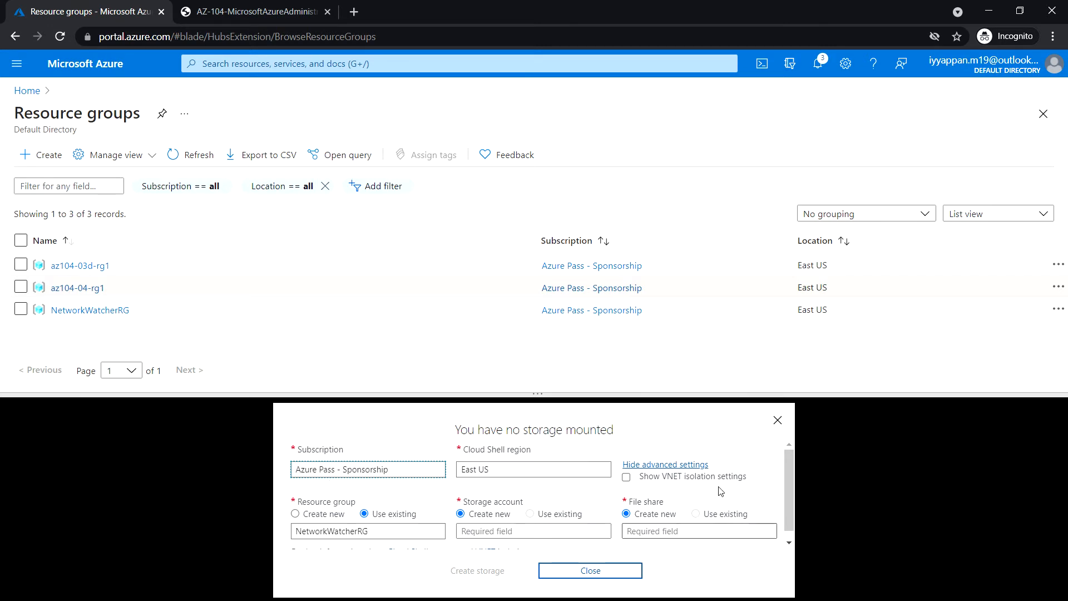
pyautogui.click(778, 420)
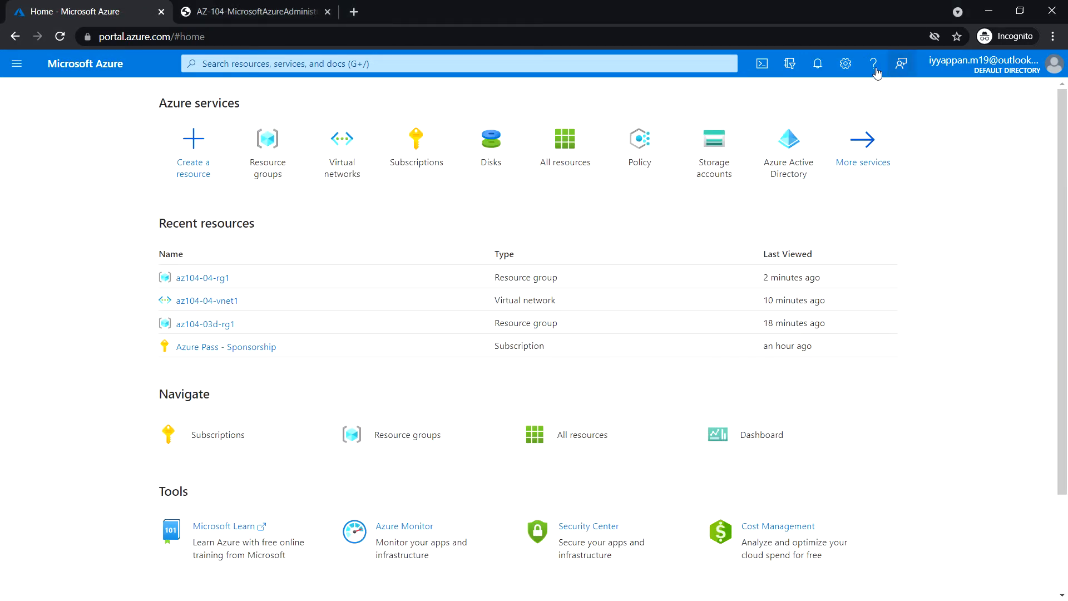
# Create Cloud Shell storage with new resource group RG1, storage account acomputergurustoracc01 and a new file share.
pyautogui.click(762, 64)
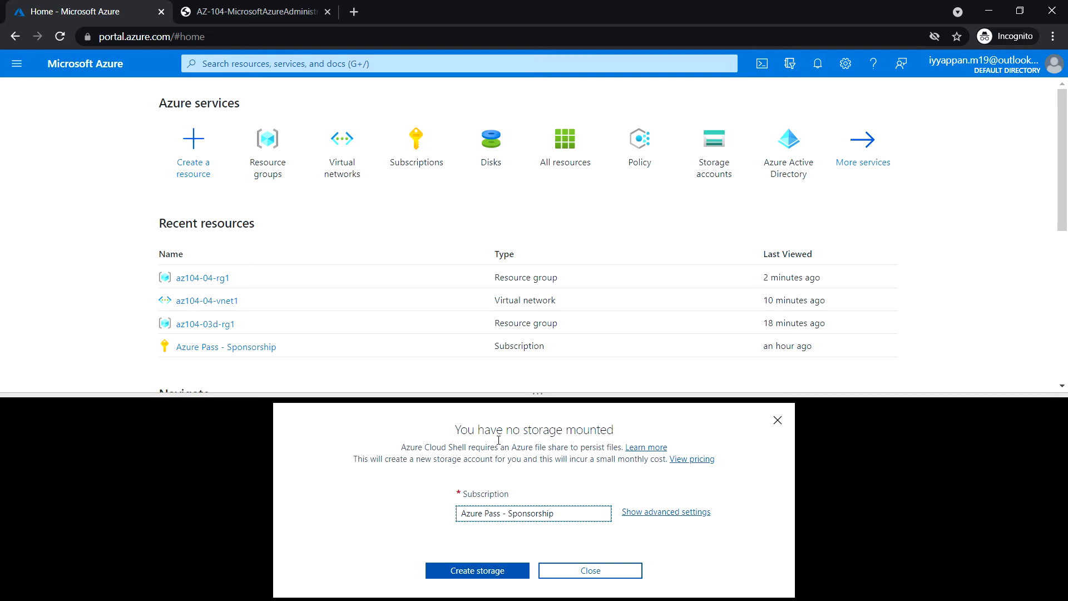
pyautogui.click(687, 512)
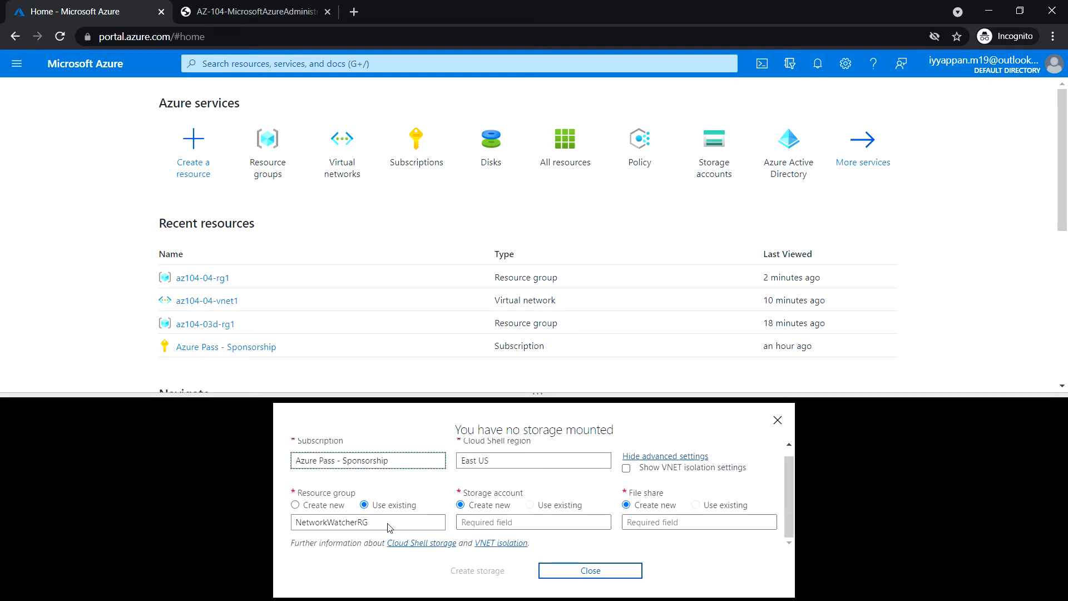
pyautogui.click(294, 506)
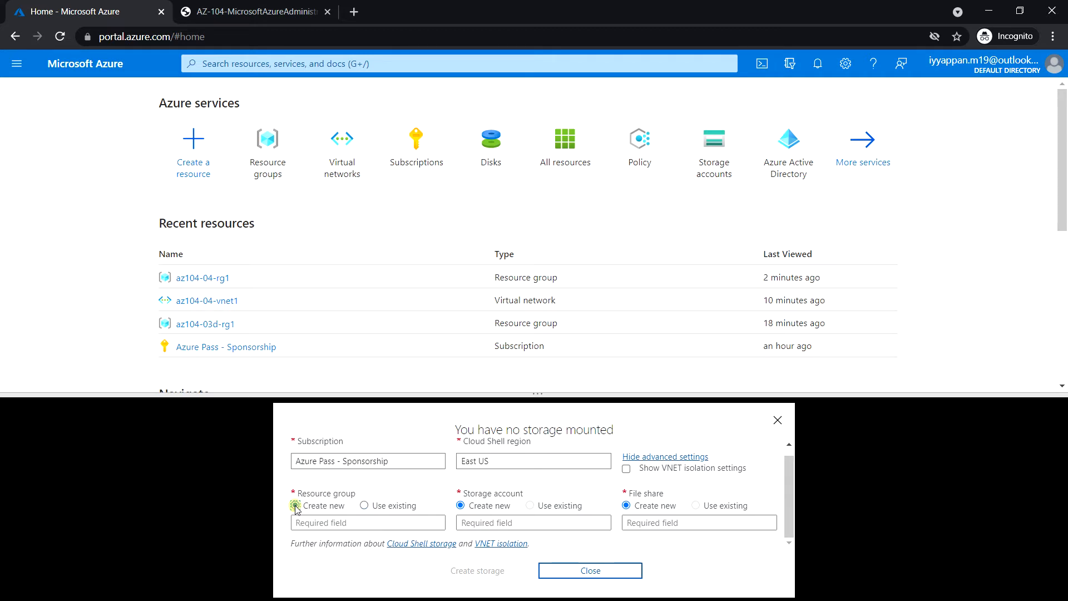
pyautogui.click(315, 523)
pyautogui.write('RG1')
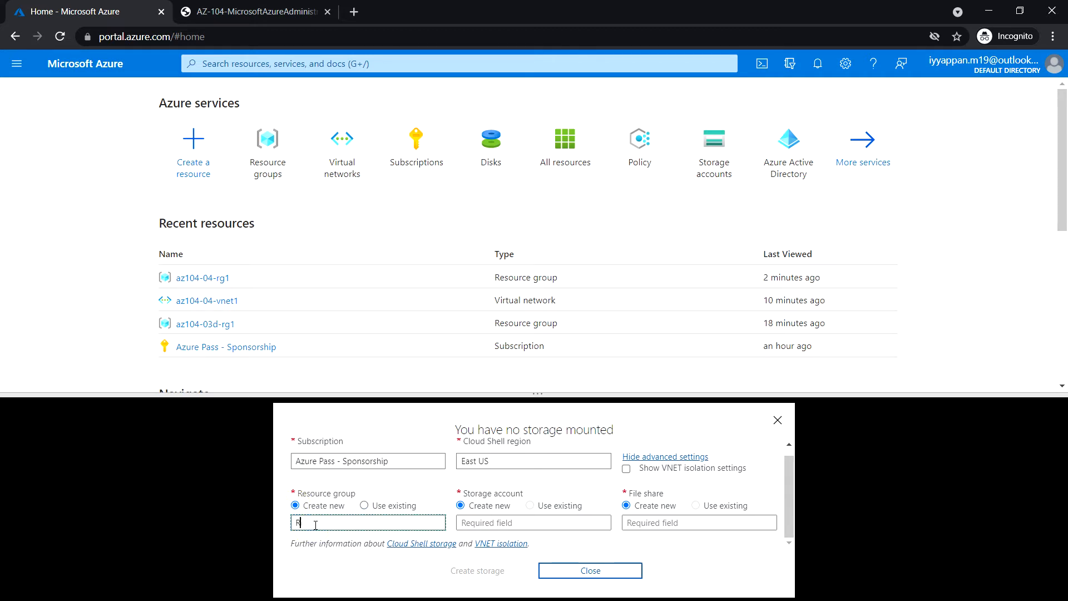
pyautogui.click(506, 522)
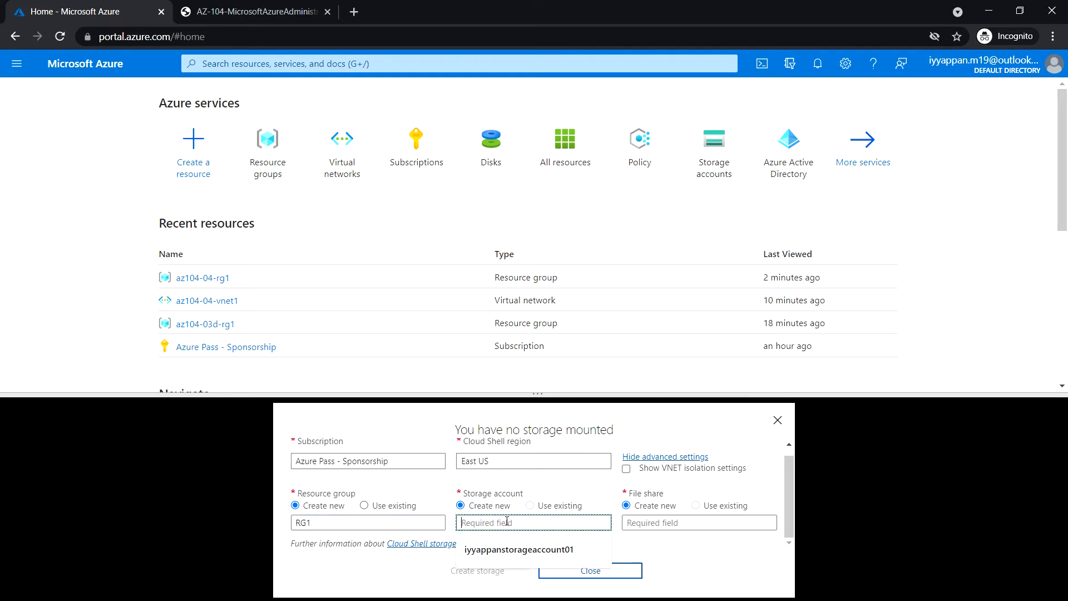
pyautogui.write('acomputergu')
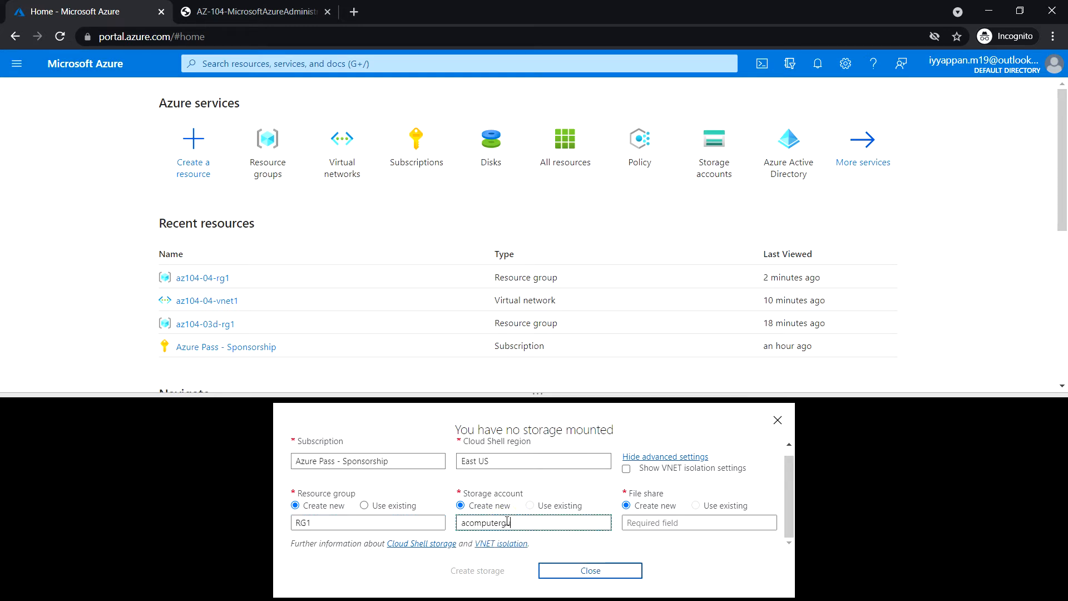
pyautogui.write('rustoracc01')
pyautogui.click(674, 523)
pyautogui.write('acgfileshare01')
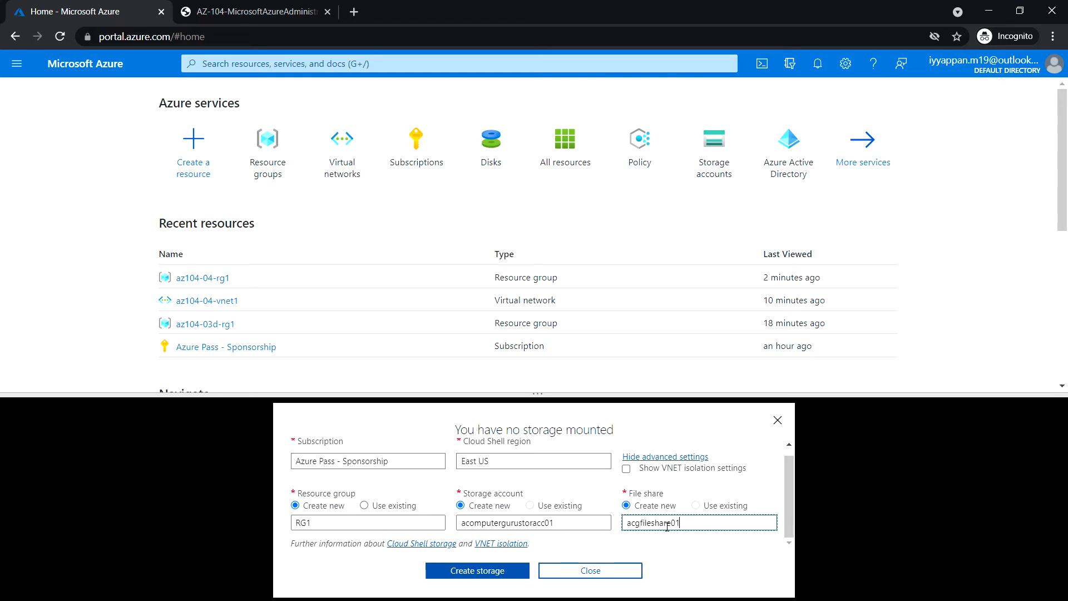
pyautogui.click(498, 571)
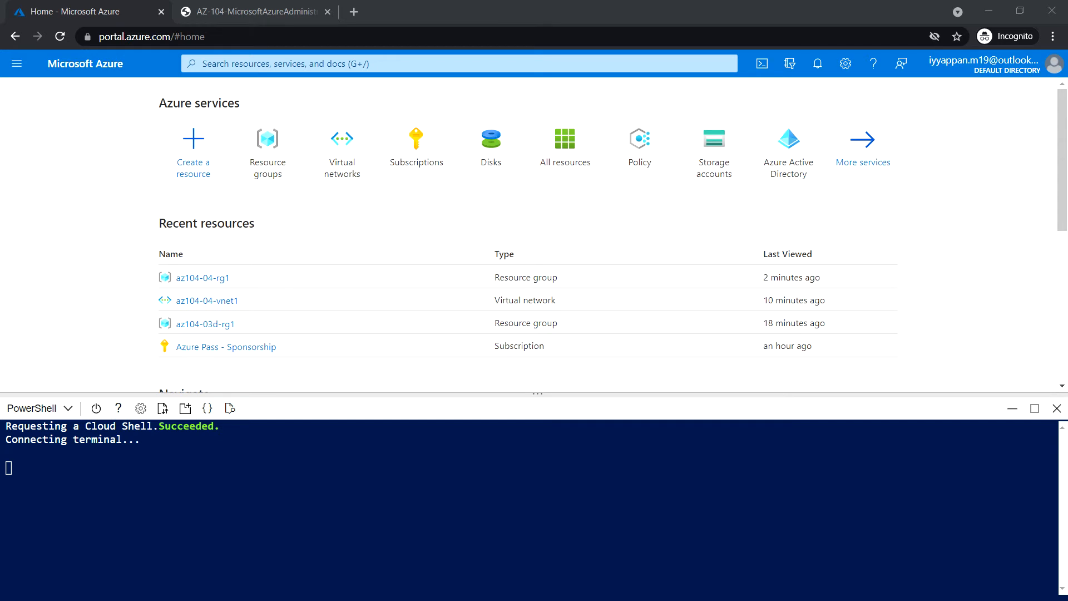
# Upload az104-04-vms-loop-template.json from Allfiles\Labs\04 to Cloud Shell.
pyautogui.click(163, 409)
pyautogui.click(172, 433)
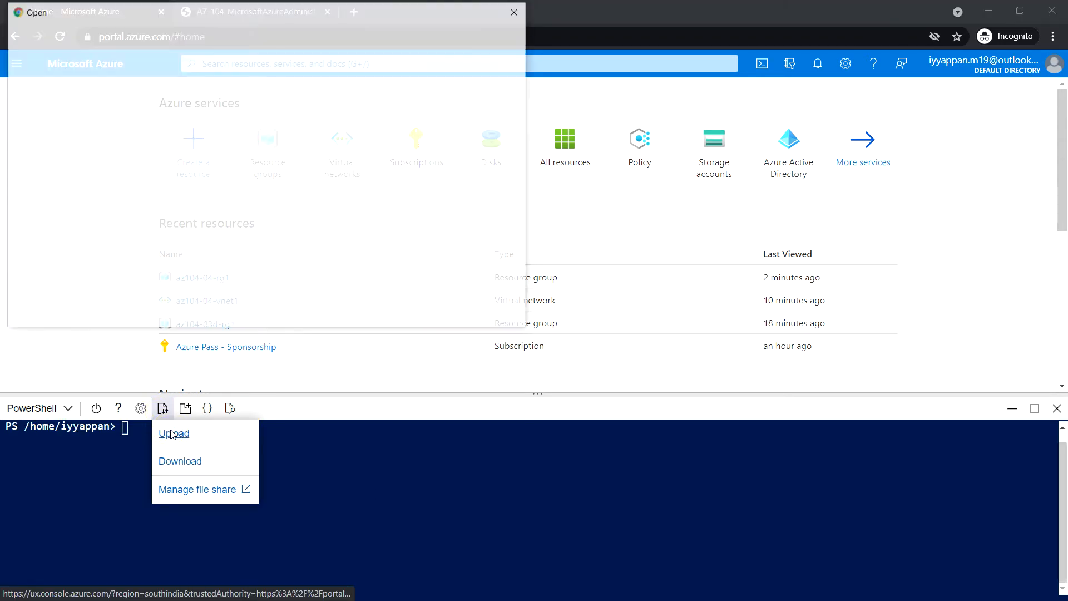
pyautogui.click(155, 35)
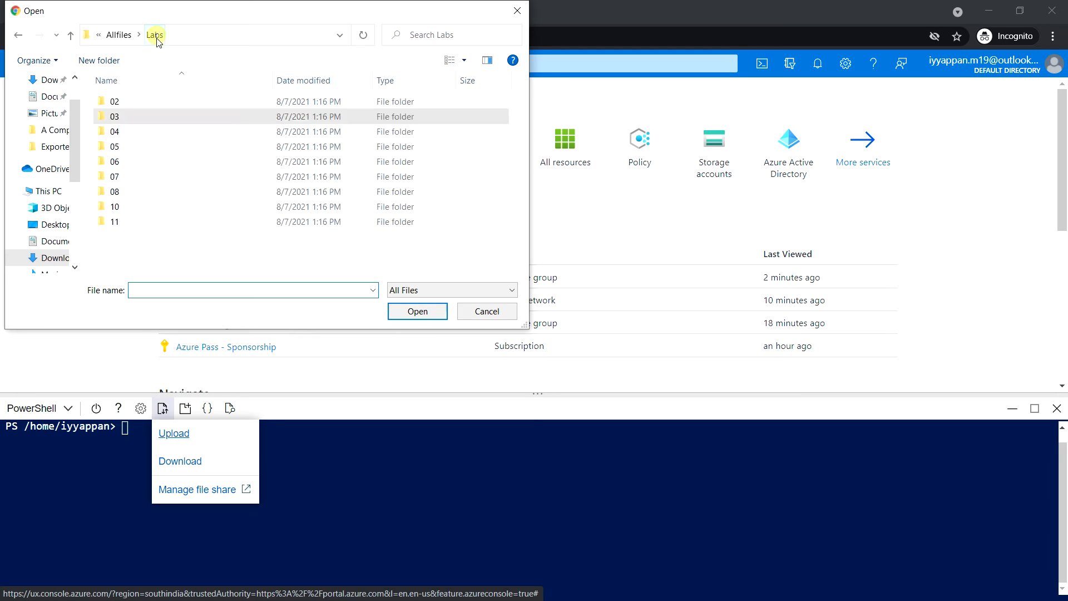
pyautogui.doubleClick(126, 136)
pyautogui.click(181, 118)
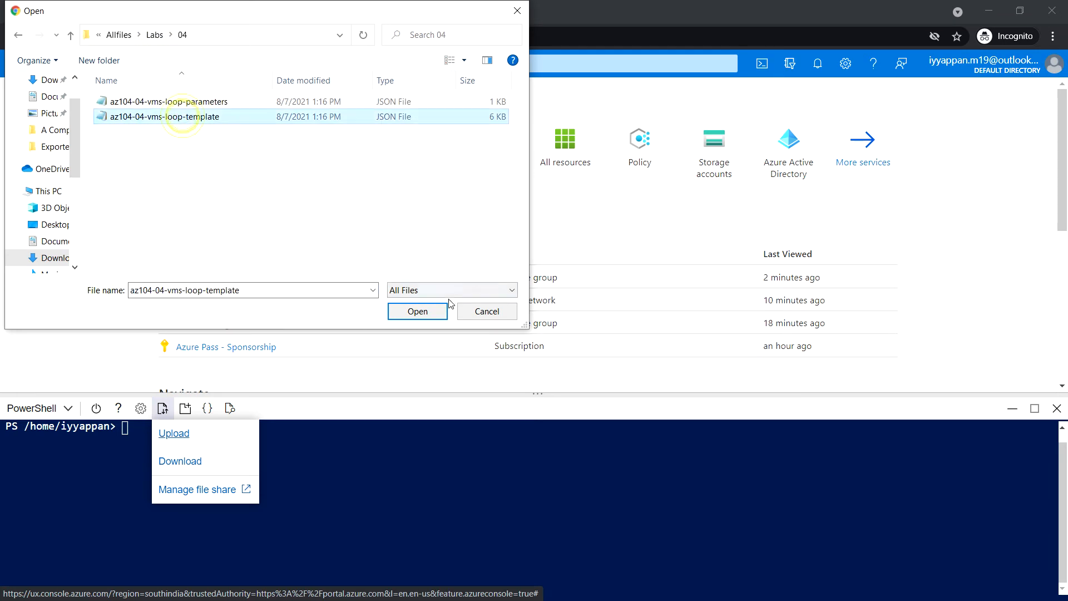
pyautogui.click(417, 311)
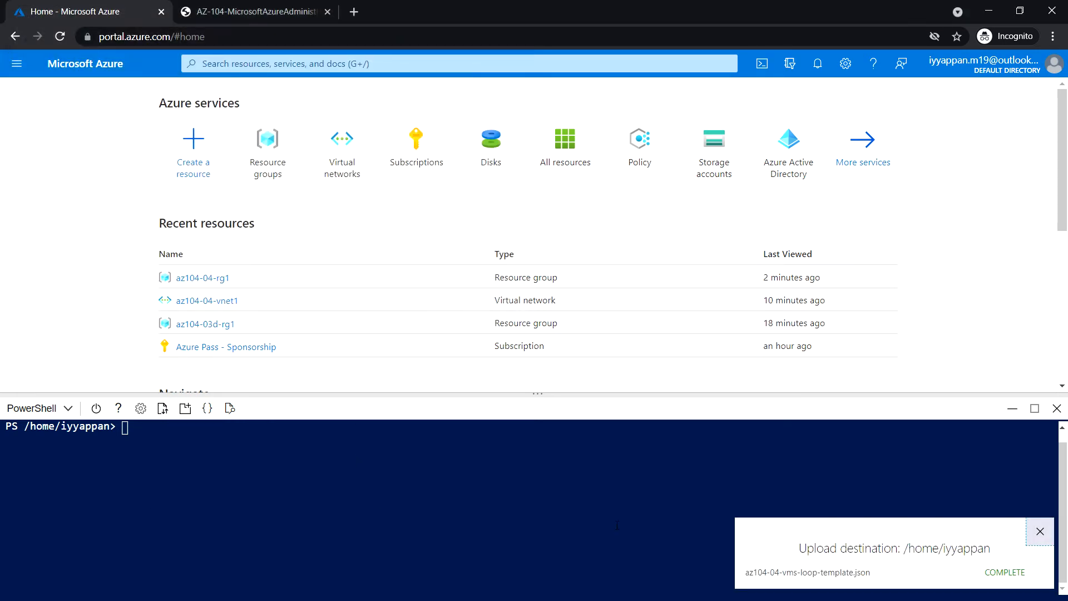
pyautogui.click(1038, 531)
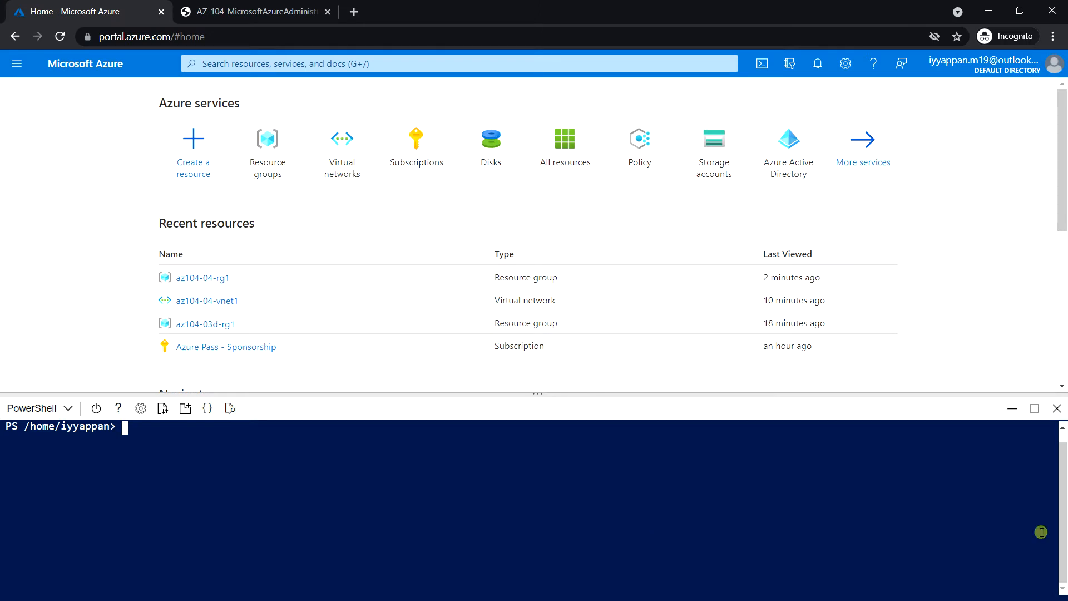
# Upload az104-04-vms-loop-parameters.json to Cloud Shell as well.
pyautogui.click(162, 410)
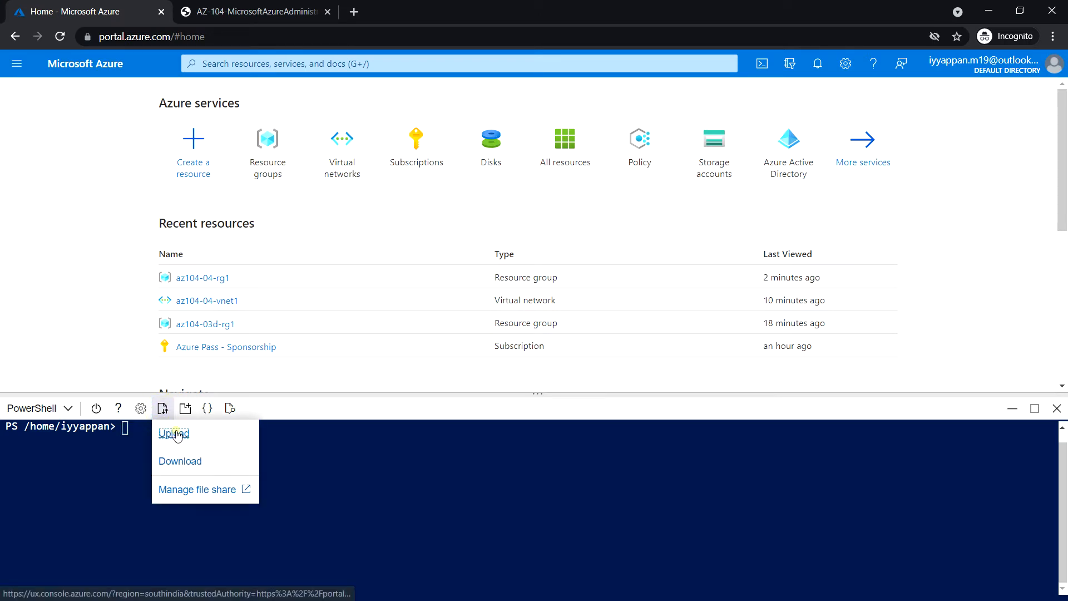
pyautogui.click(172, 434)
pyautogui.click(171, 102)
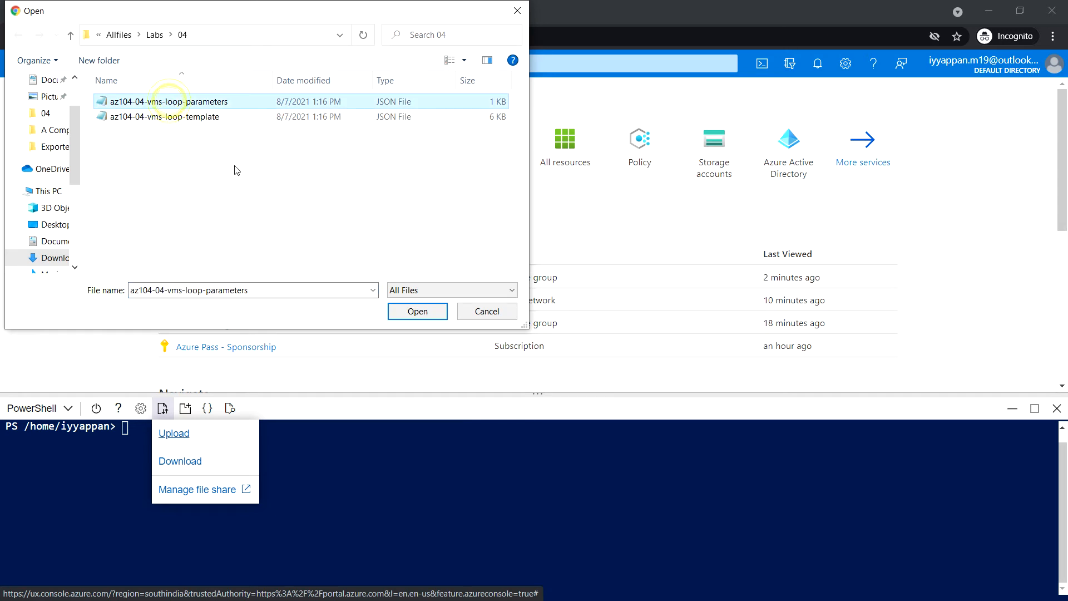
pyautogui.click(417, 311)
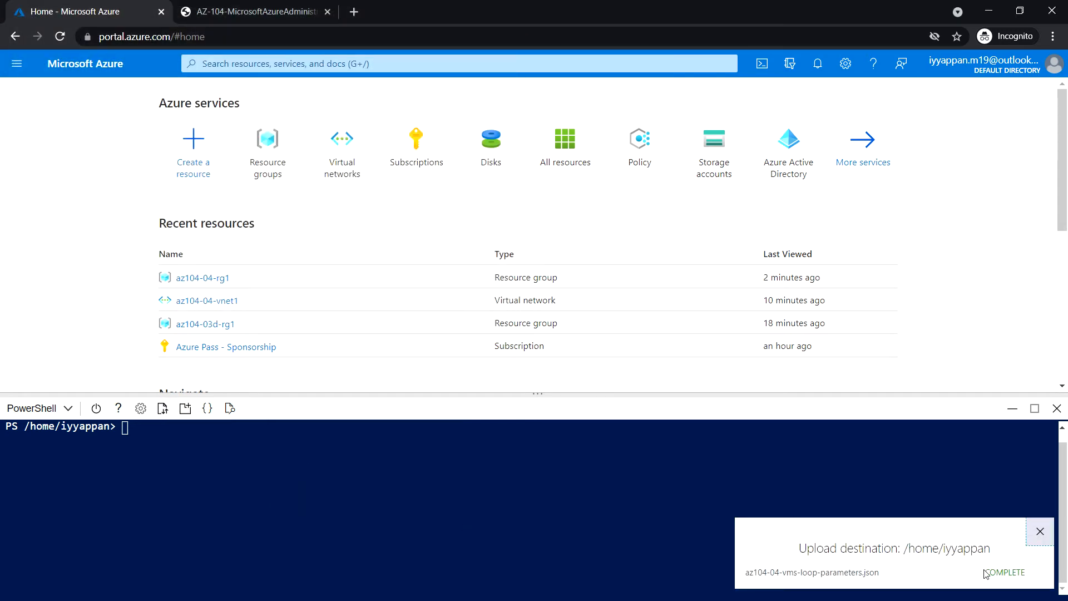
pyautogui.click(1039, 539)
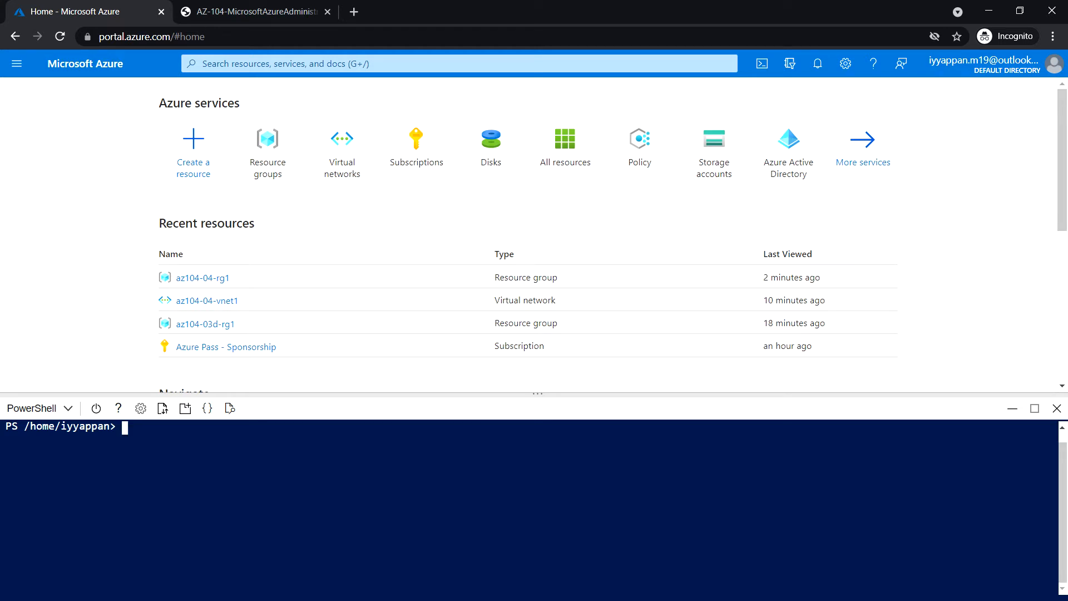
# Set the PowerShell variable $rgName to 'az104-04-rg1'.
pyautogui.click(168, 447)
pyautogui.write("$rgName = 'az104-04")
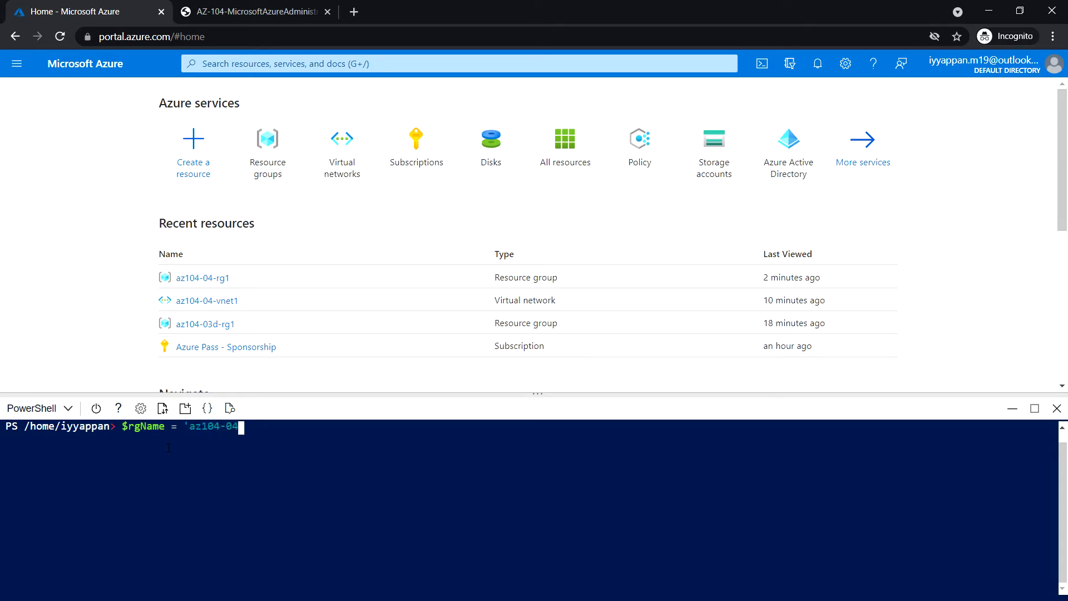
pyautogui.write("-rg1'")
pyautogui.press('Return')
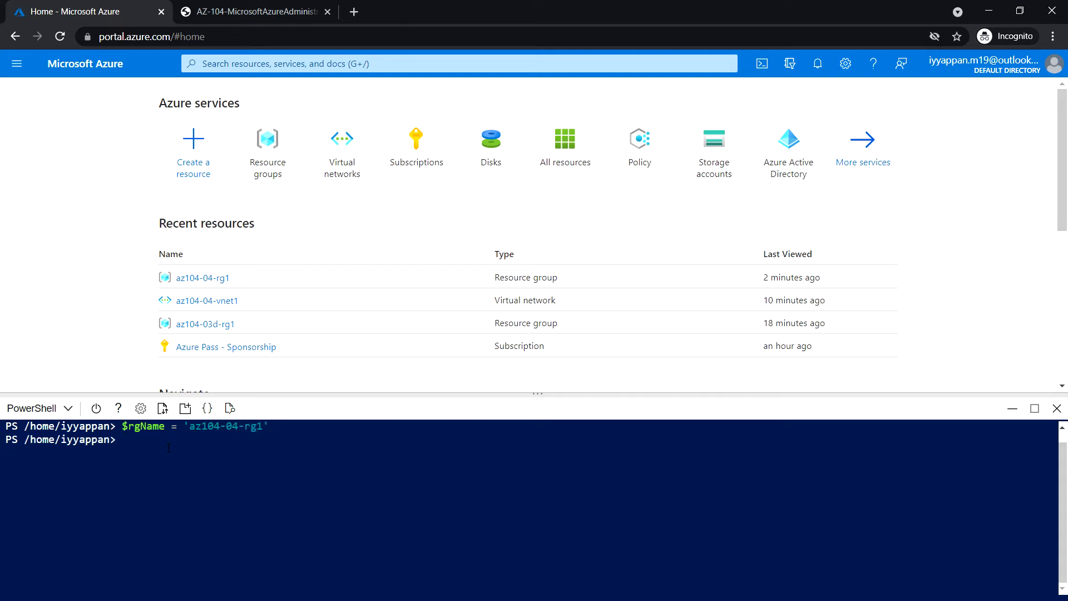
# Start a multi-line New-AzResourceGroupDeployment command with -ResourceGroupName $rgName.
pyautogui.write('New-azresour')
pyautogui.press('Tab')
pyautogui.write('c')
pyautogui.press('Tab')
pyautogui.write('n')
pyautogui.press('BackSpace')
pyautogui.write('D')
pyautogui.press('Tab')
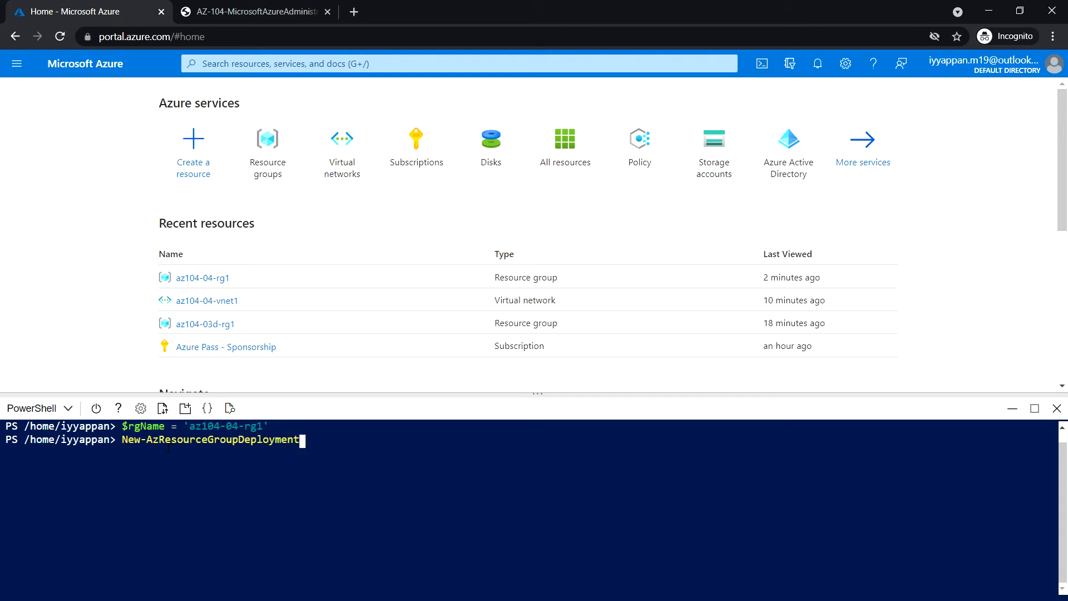
pyautogui.write('`')
pyautogui.press('Return')
pyautogui.write('resour')
pyautogui.press('BackSpace')
pyautogui.press('BackSpace')
pyautogui.press('BackSpace')
pyautogui.press('BackSpace')
pyautogui.press('BackSpace')
pyautogui.press('BackSpace')
pyautogui.write('-resour')
pyautogui.press('Tab')
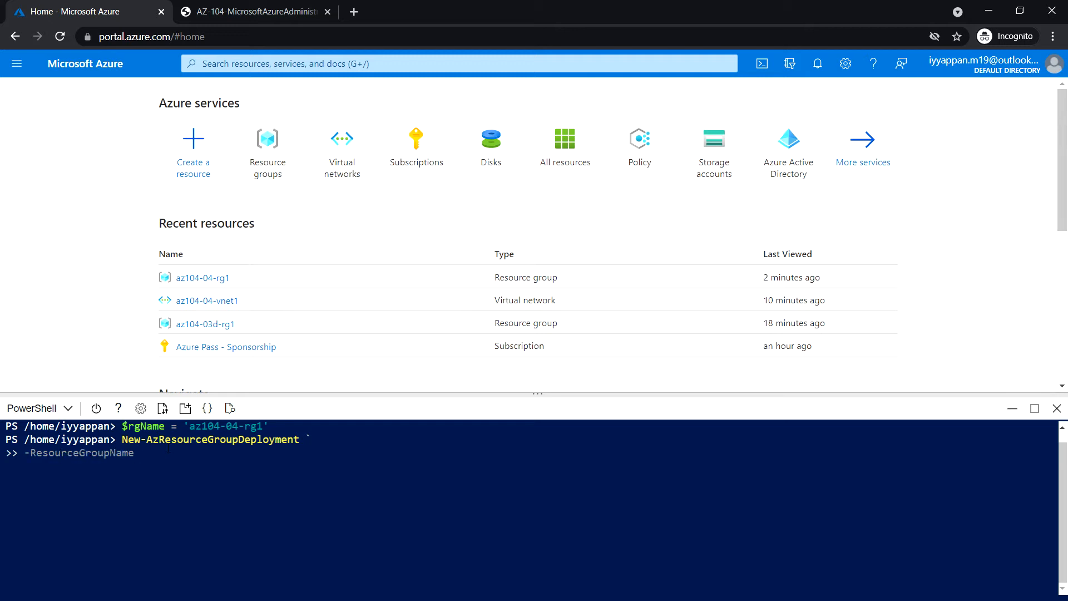
pyautogui.write('$rgName `')
pyautogui.press('Return')
# Add -TemplateFile and -TemplateParameterFile pointing to the $HOME az104-04-vms-loop files and run the deployment.
pyautogui.write('-Template')
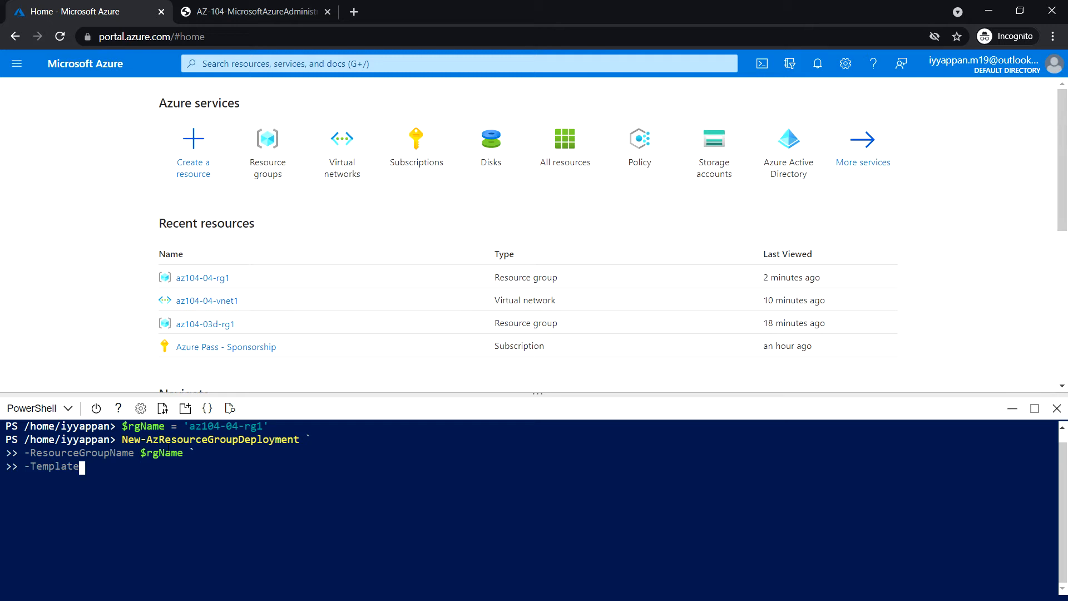
pyautogui.write('File $HOME/az10')
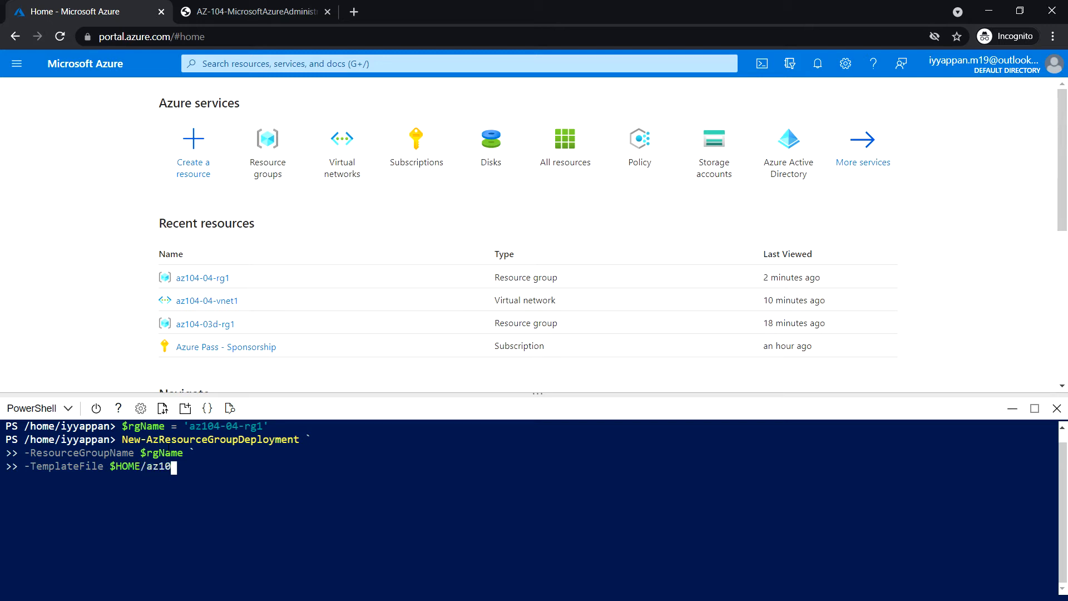
pyautogui.press('Tab')
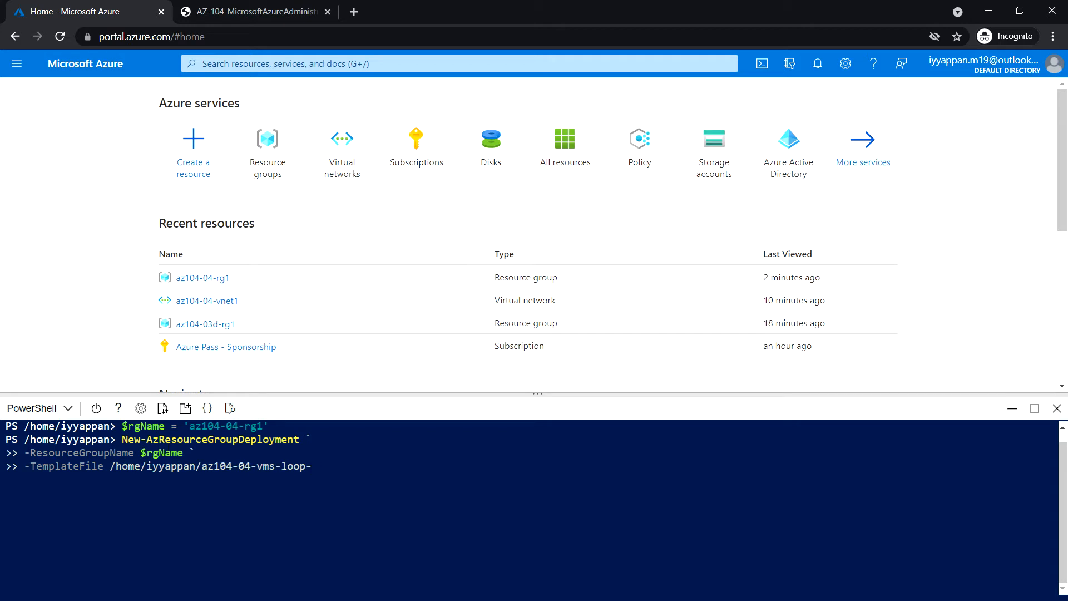
pyautogui.write('temp')
pyautogui.press('Tab')
pyautogui.write('`')
pyautogui.press('Return')
pyautogui.write('-tem')
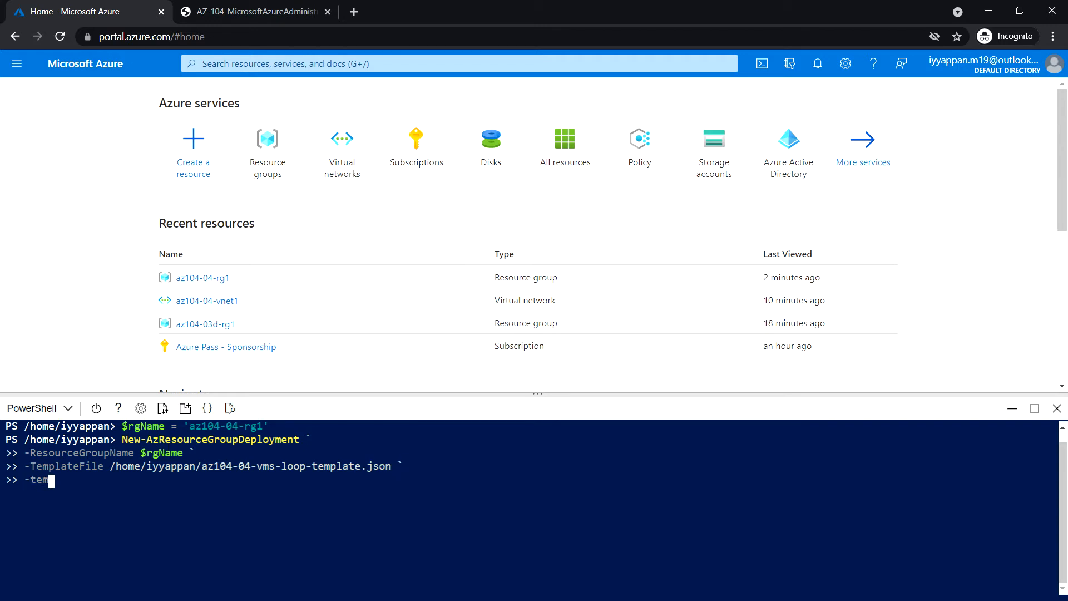
pyautogui.write('platep')
pyautogui.press('Tab')
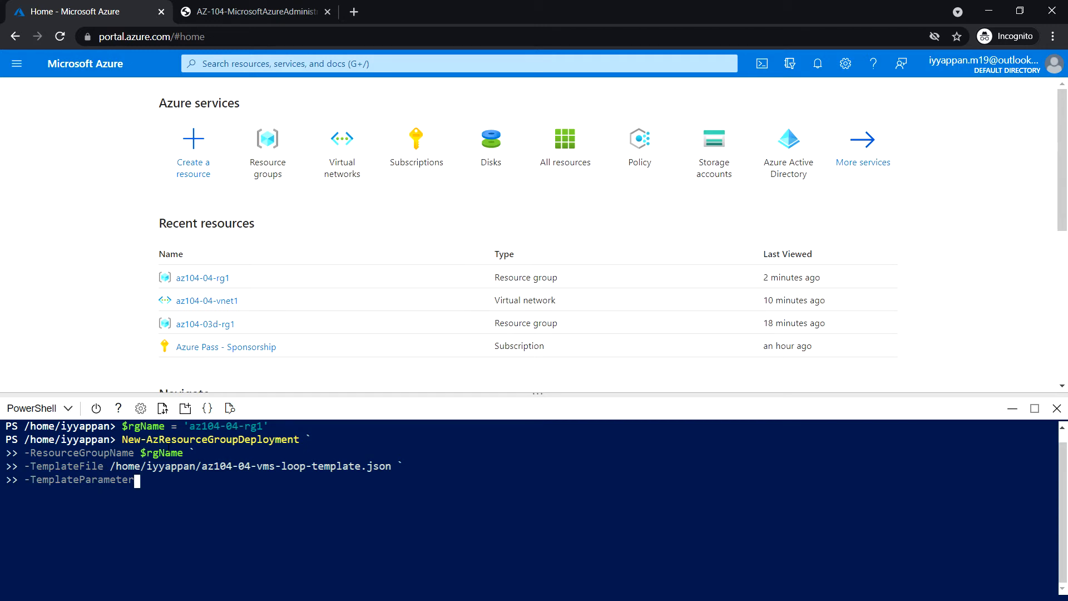
pyautogui.write('File $HOME/az')
pyautogui.press('Tab')
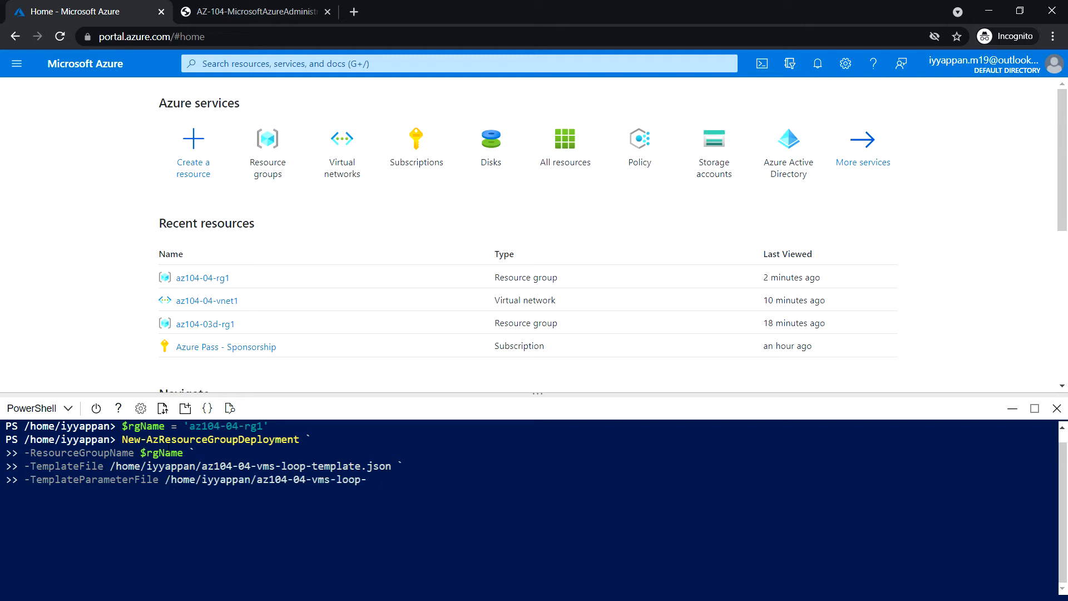
pyautogui.write('par')
pyautogui.press('Tab')
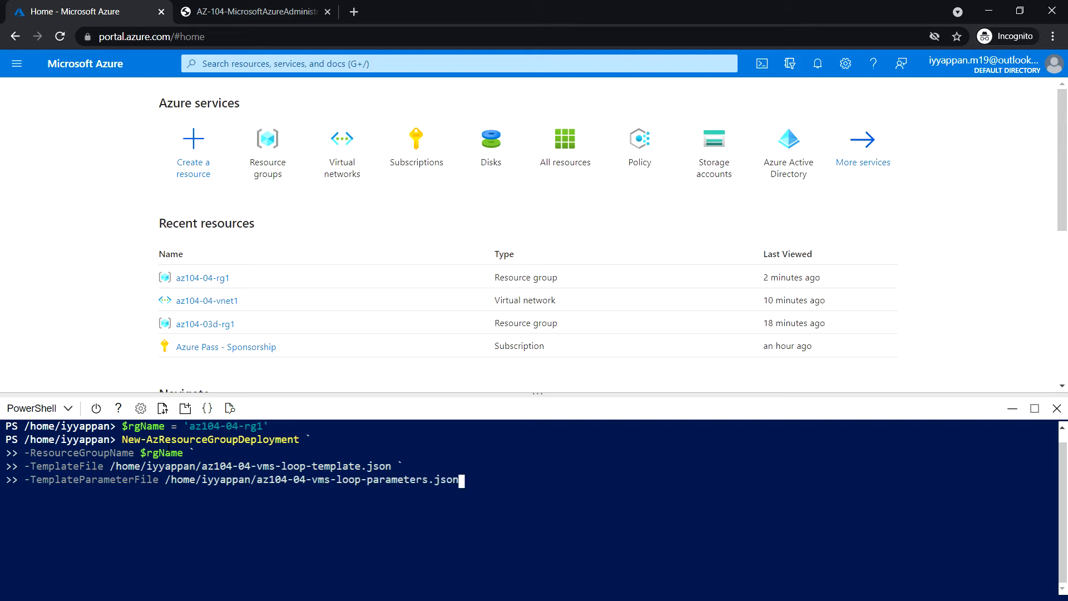
pyautogui.press('Return')
# Scroll up the deployment output to check vmCount is 2, then close Cloud Shell.
pyautogui.click(441, 474)
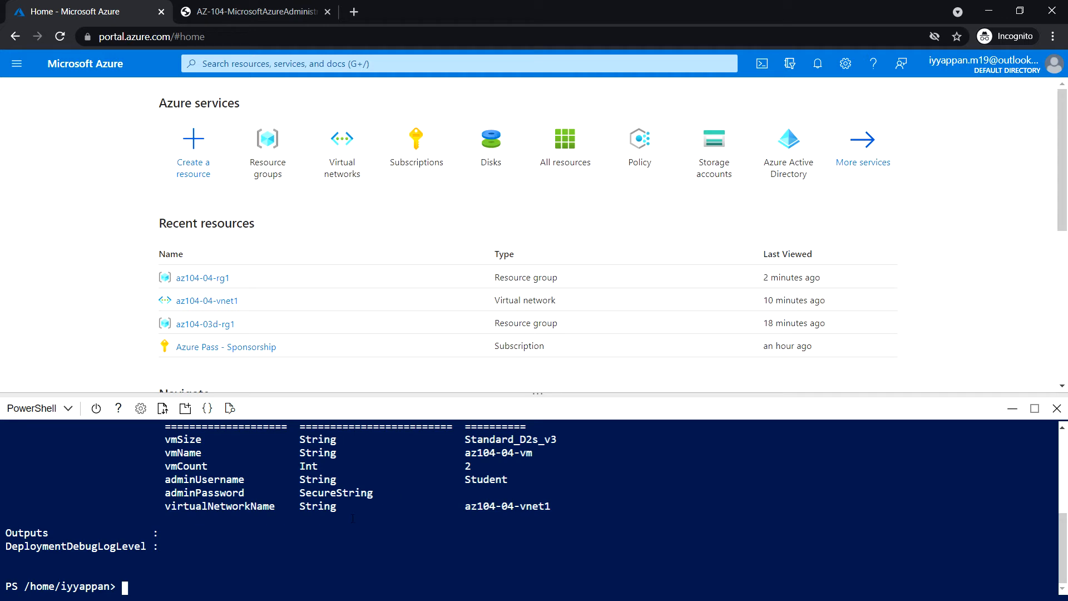
pyautogui.scroll(3, 585, 523)
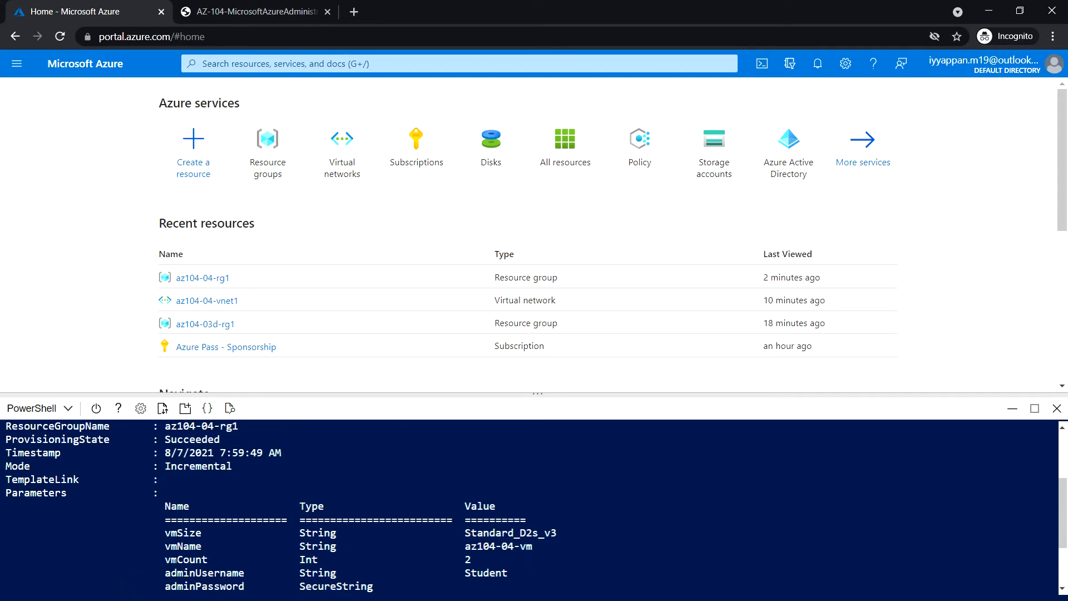
pyautogui.moveTo(488, 558); pyautogui.dragTo(459, 559)
pyautogui.click(1056, 408)
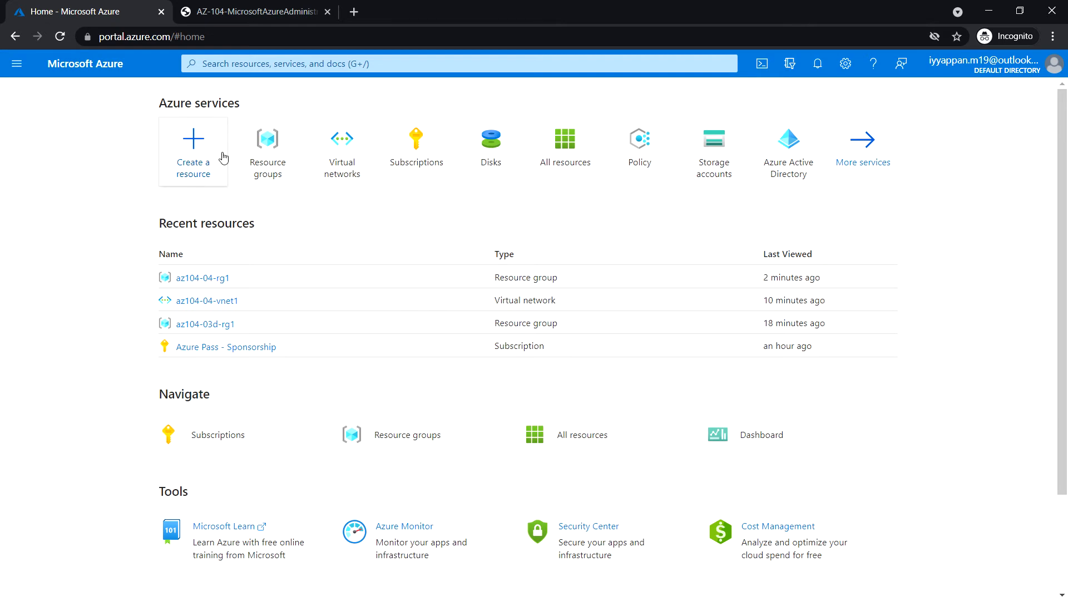
pyautogui.click(258, 64)
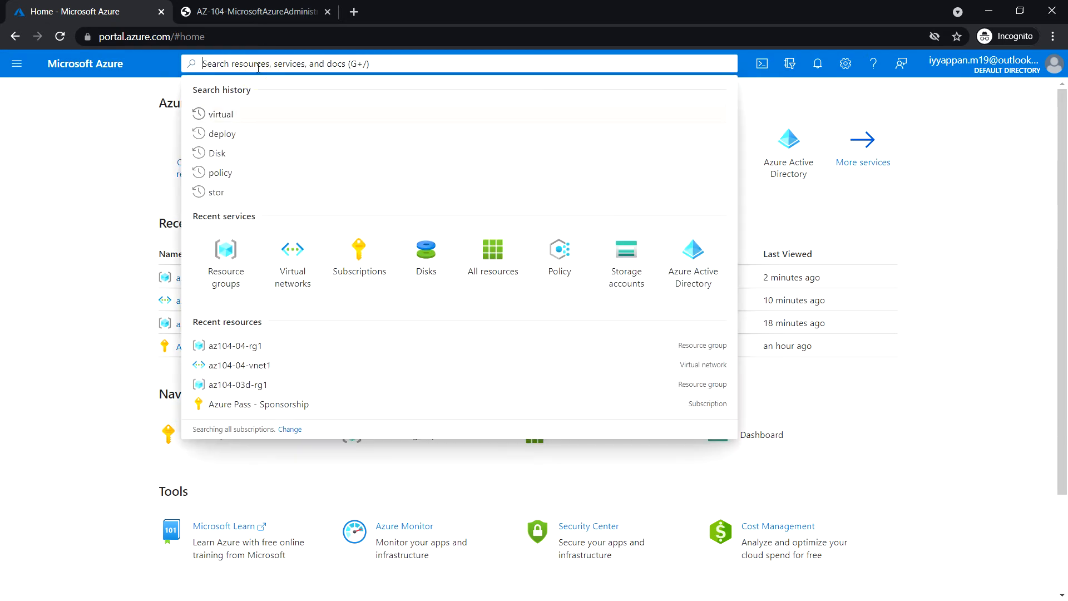
pyautogui.write('viru')
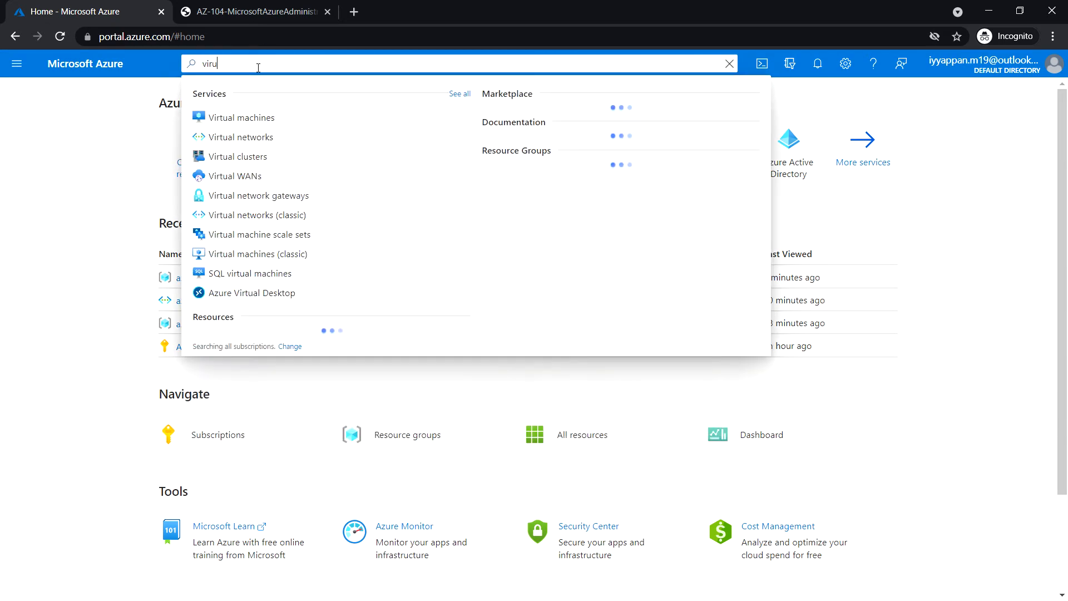
pyautogui.click(254, 116)
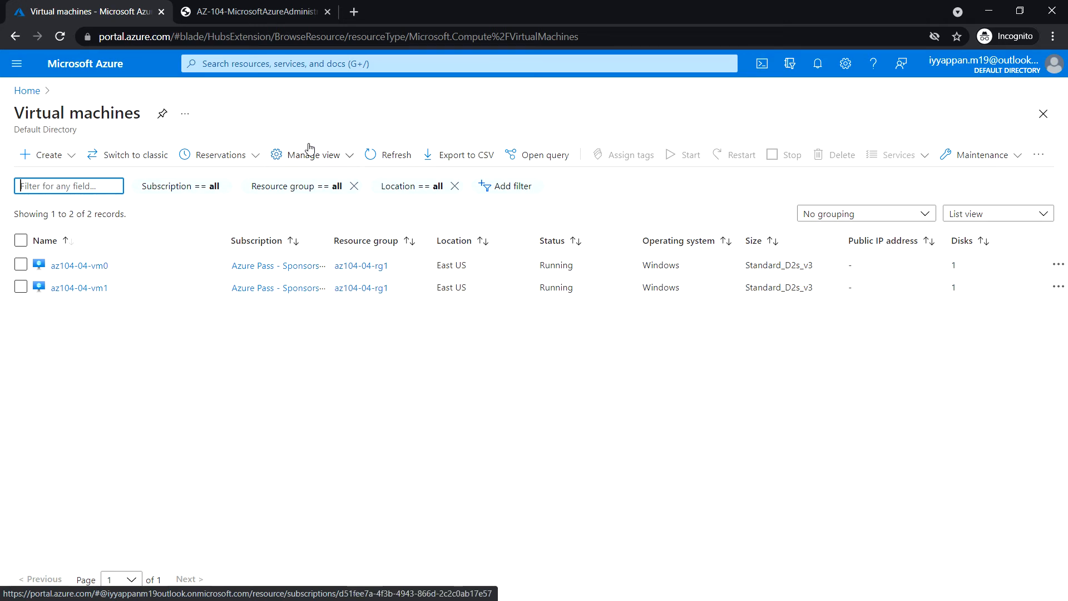
pyautogui.click(84, 66)
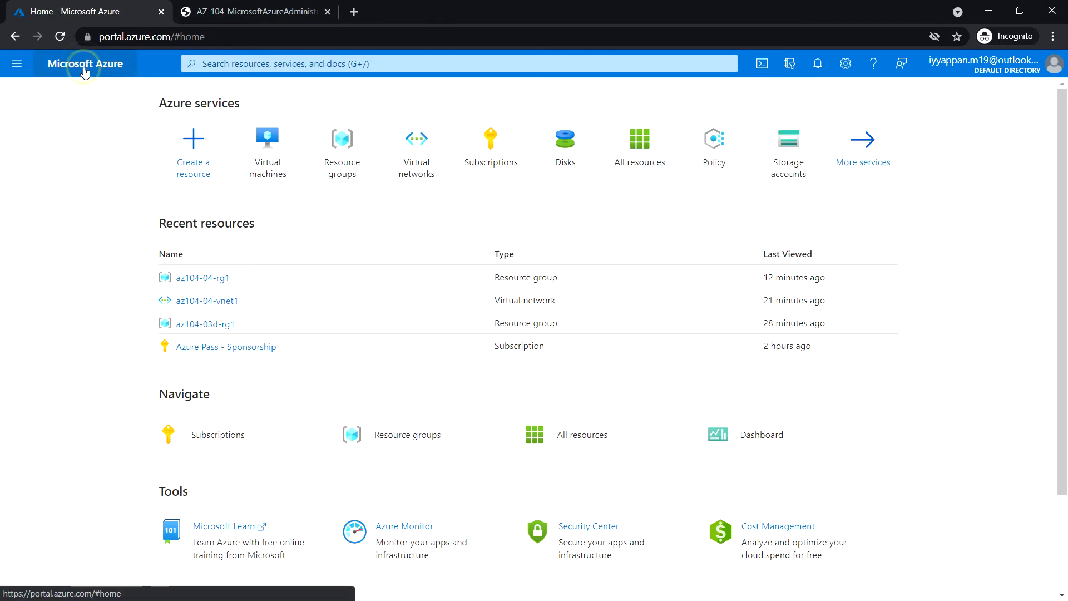
# Open az104-04-vnet1 in az104-04-rg1 and list its Connected devices, az104-04-nic0 and az104-04-nic1.
pyautogui.click(332, 162)
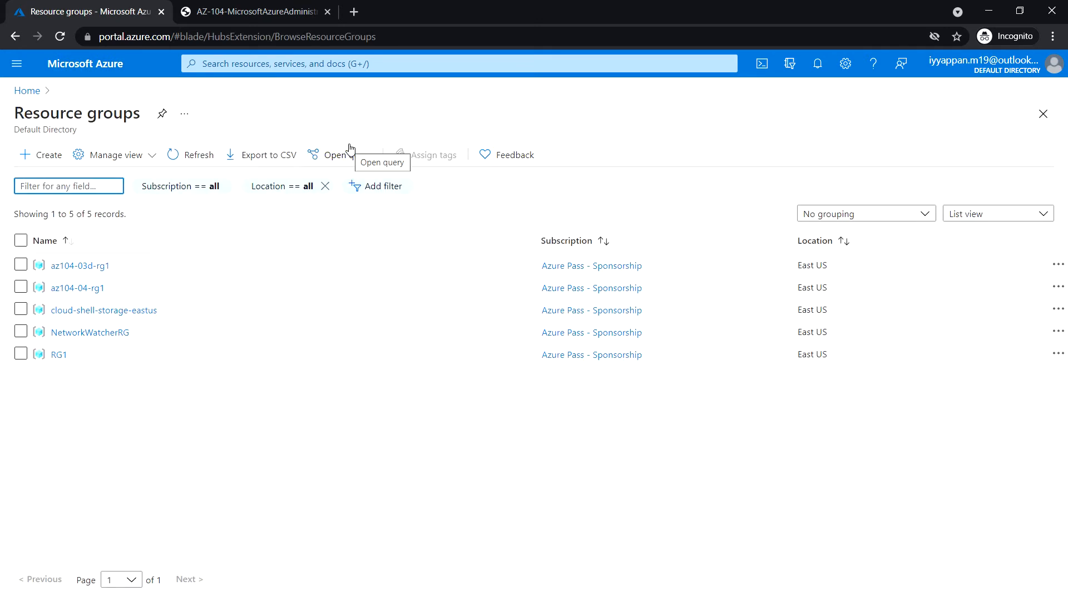
pyautogui.click(92, 289)
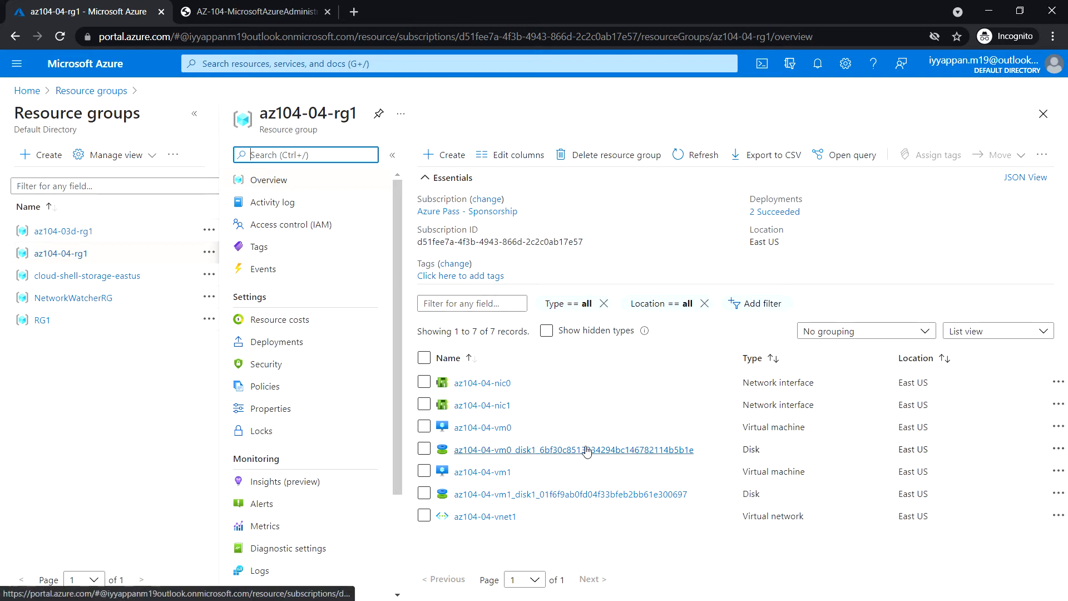
pyautogui.click(505, 517)
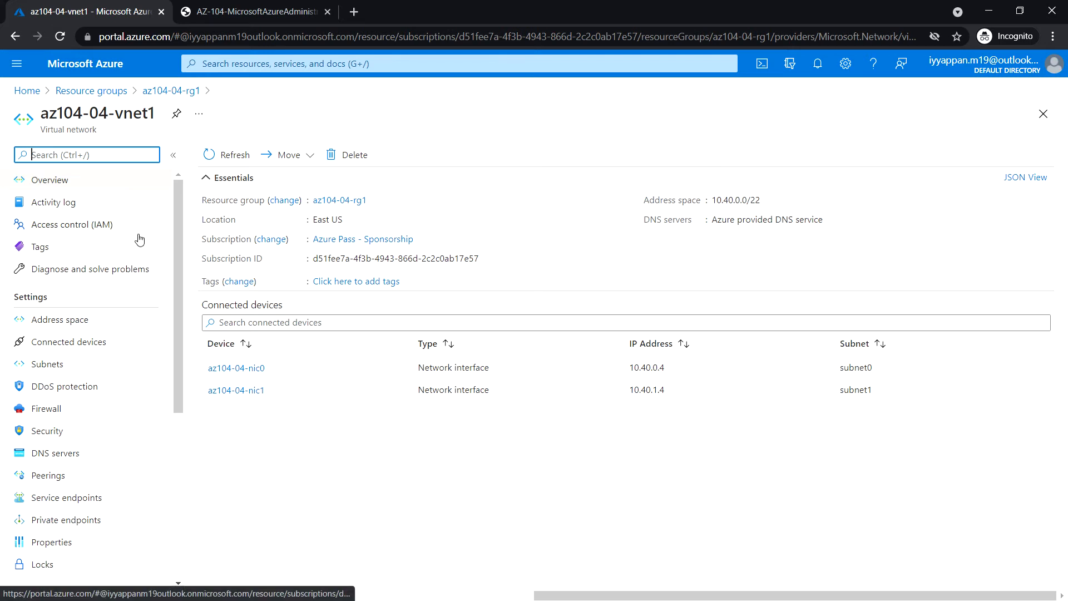
pyautogui.scroll(-1, 96, 266)
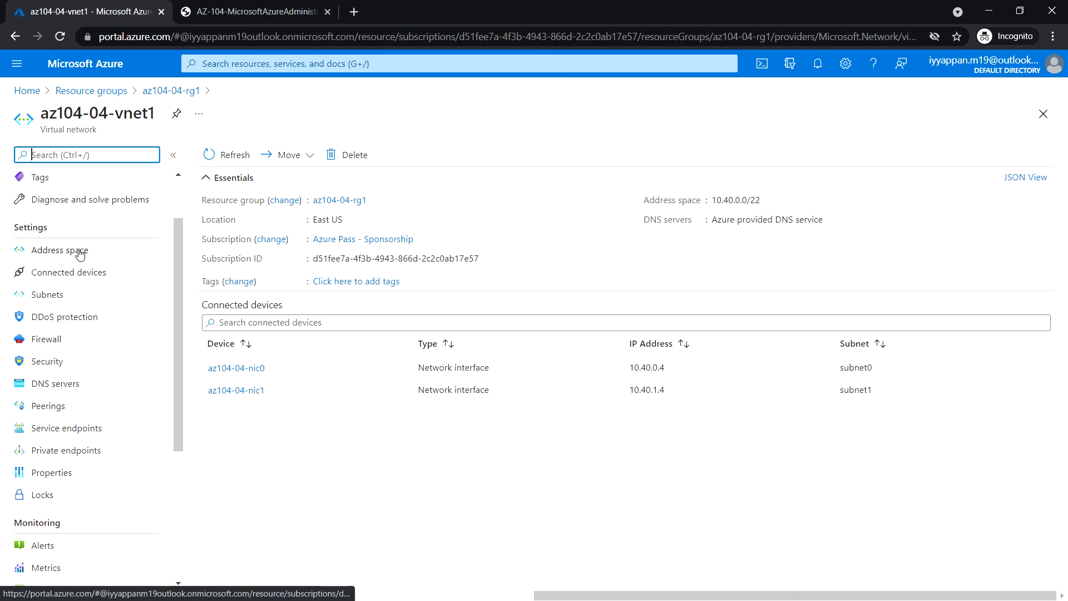
pyautogui.click(90, 275)
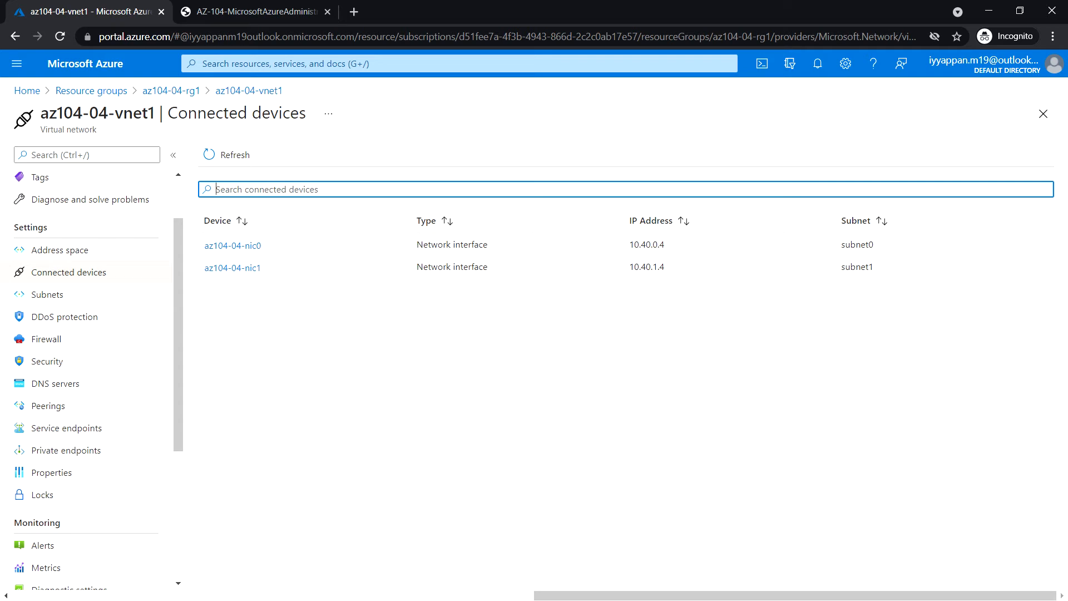
# Open az104-04-nic0's IP configurations and select ipconfig1, showing dynamic private IP 10.40.0.4.
pyautogui.click(242, 248)
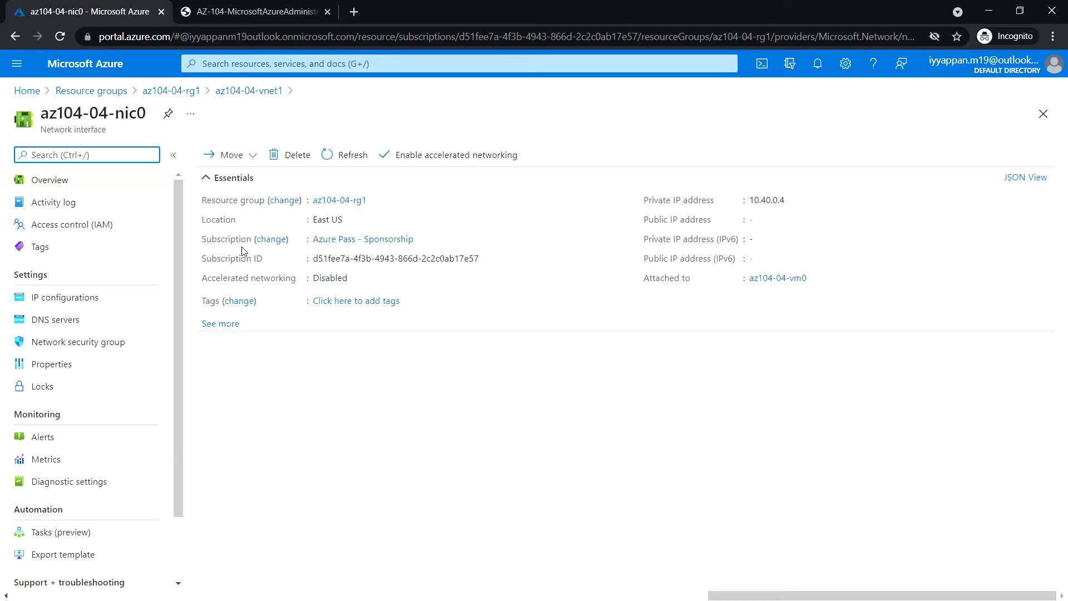
pyautogui.click(233, 93)
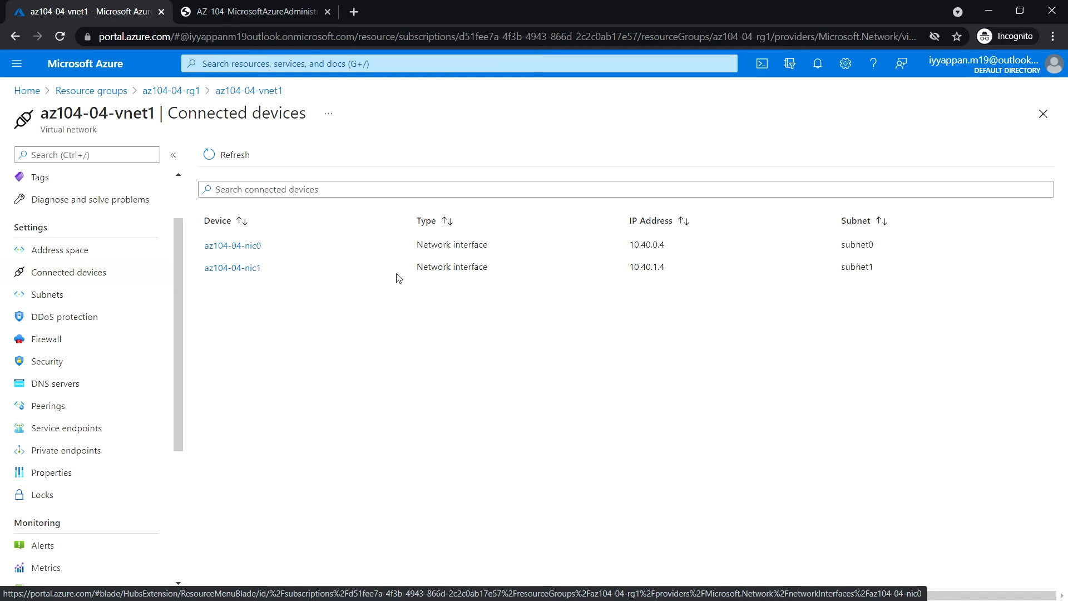
pyautogui.click(247, 251)
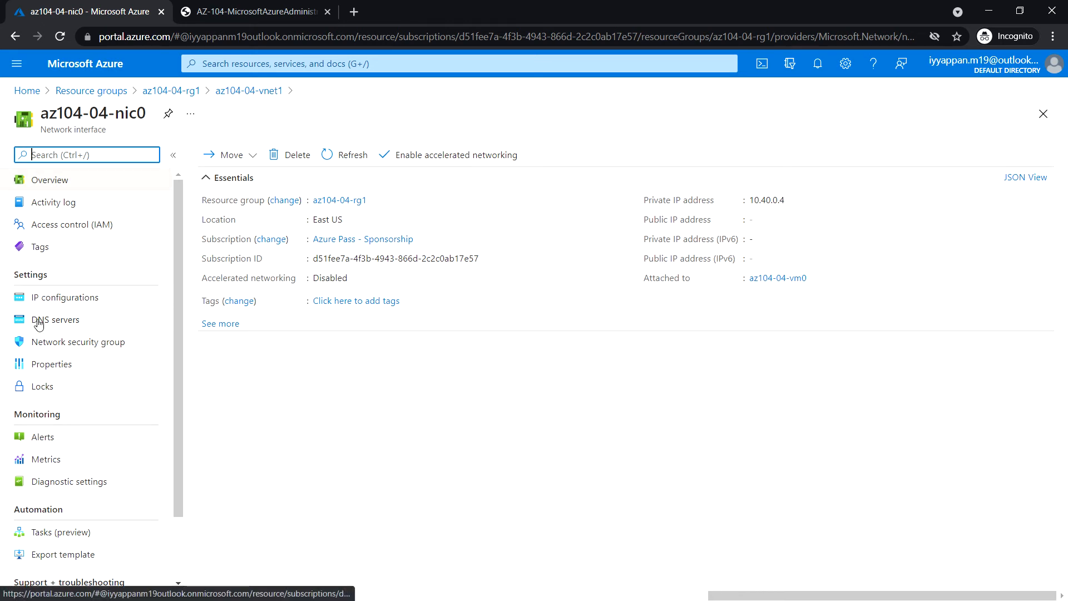
pyautogui.click(68, 306)
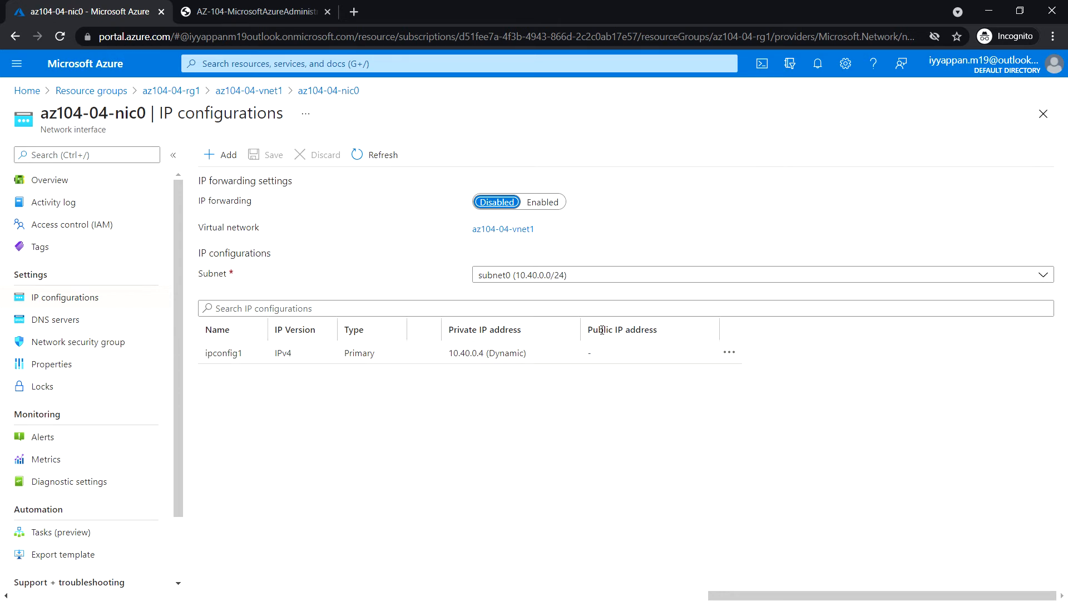
pyautogui.hotkey('alt', 'Tab')
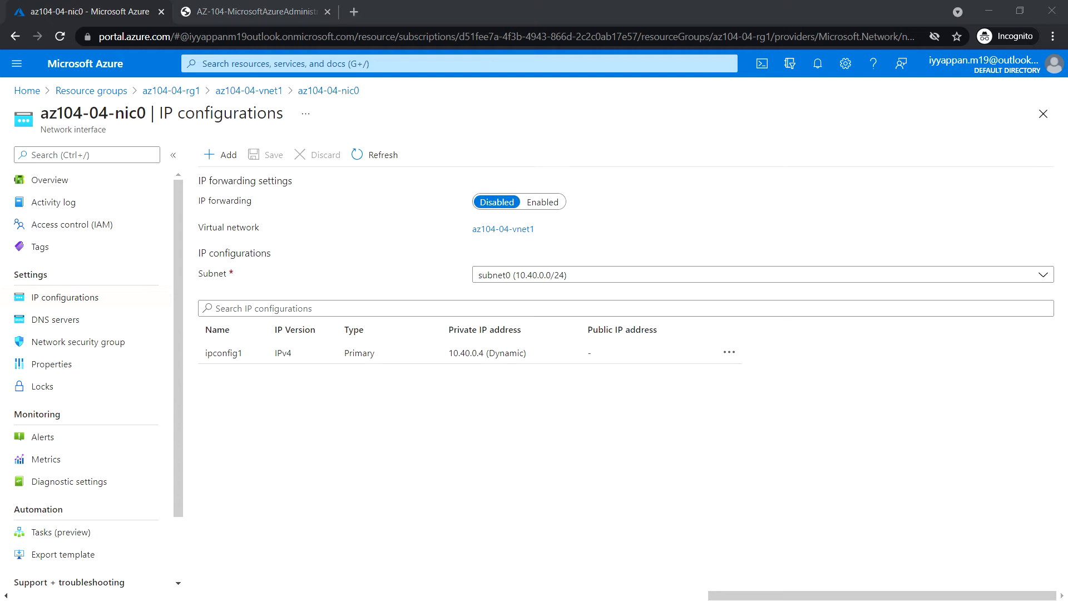
pyautogui.hotkey('alt', 'Tab')
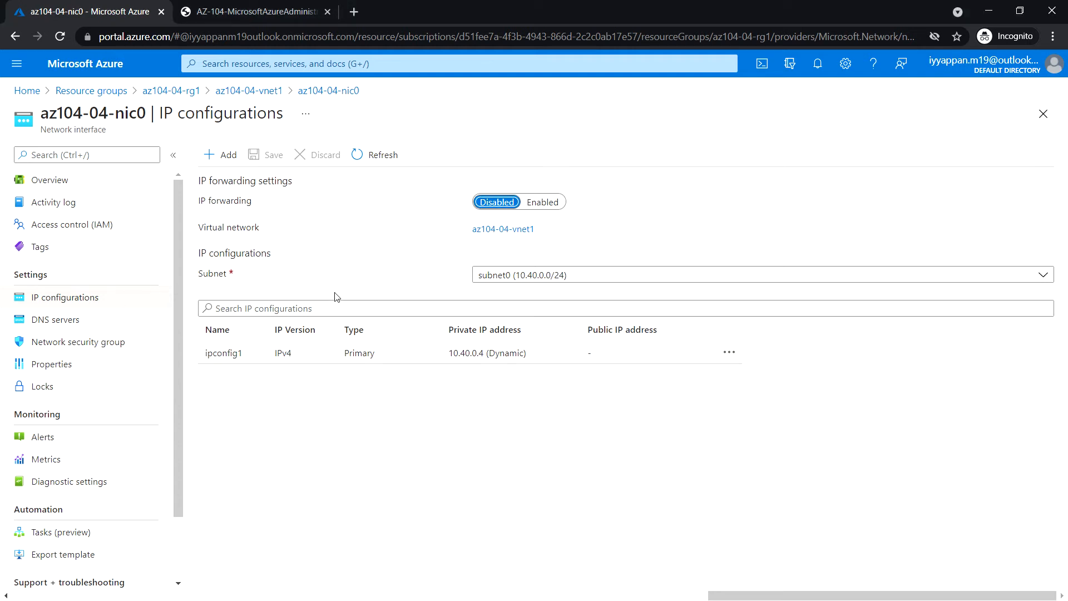
pyautogui.click(236, 354)
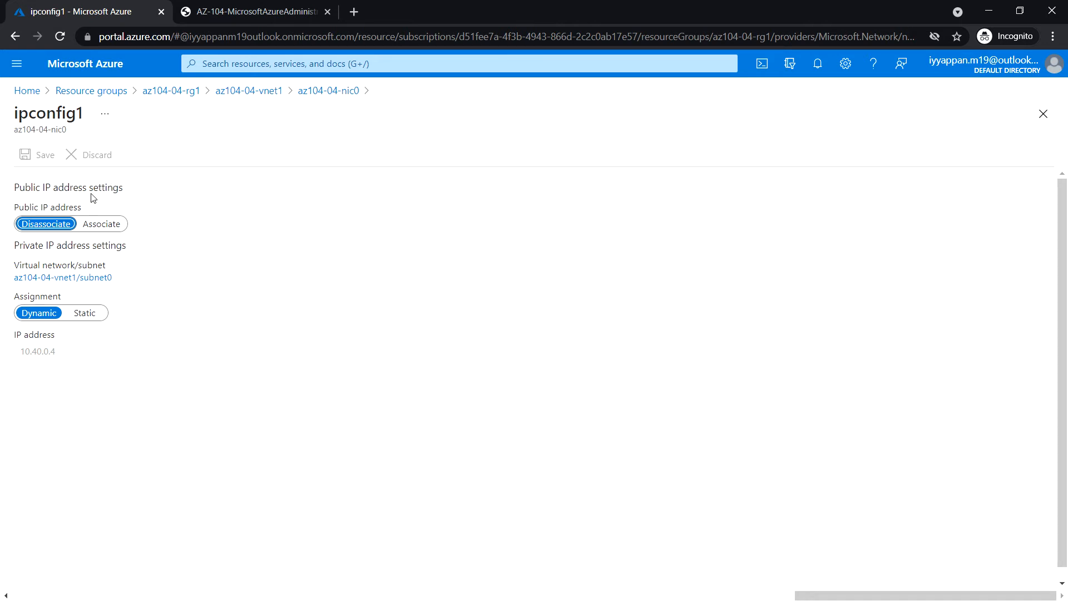
# Create and associate a new Standard public IP named az104-04-pip0 on ipconfig1.
pyautogui.click(105, 225)
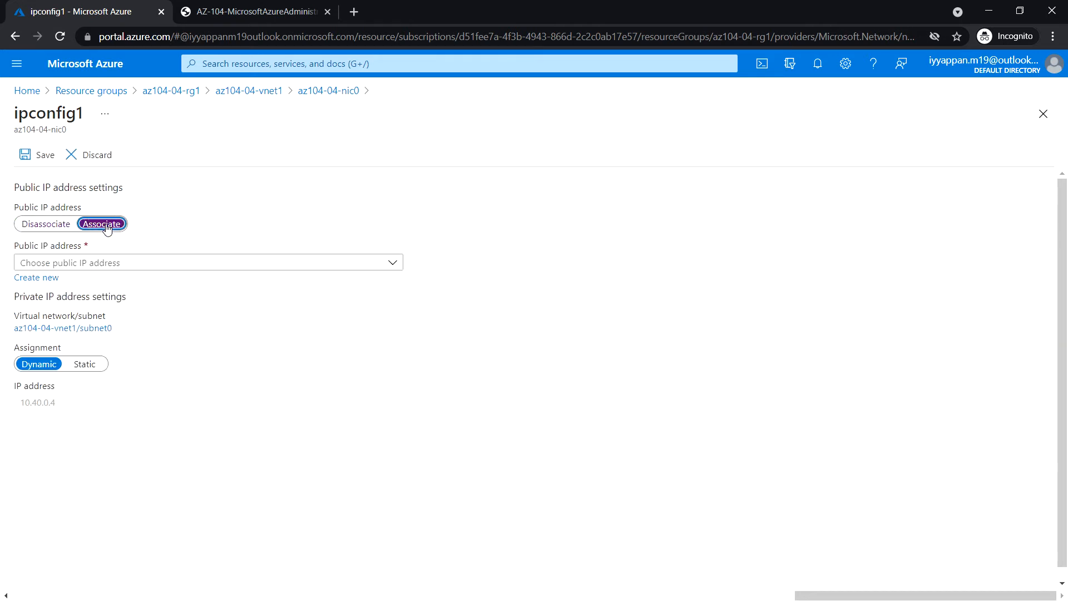
pyautogui.click(113, 264)
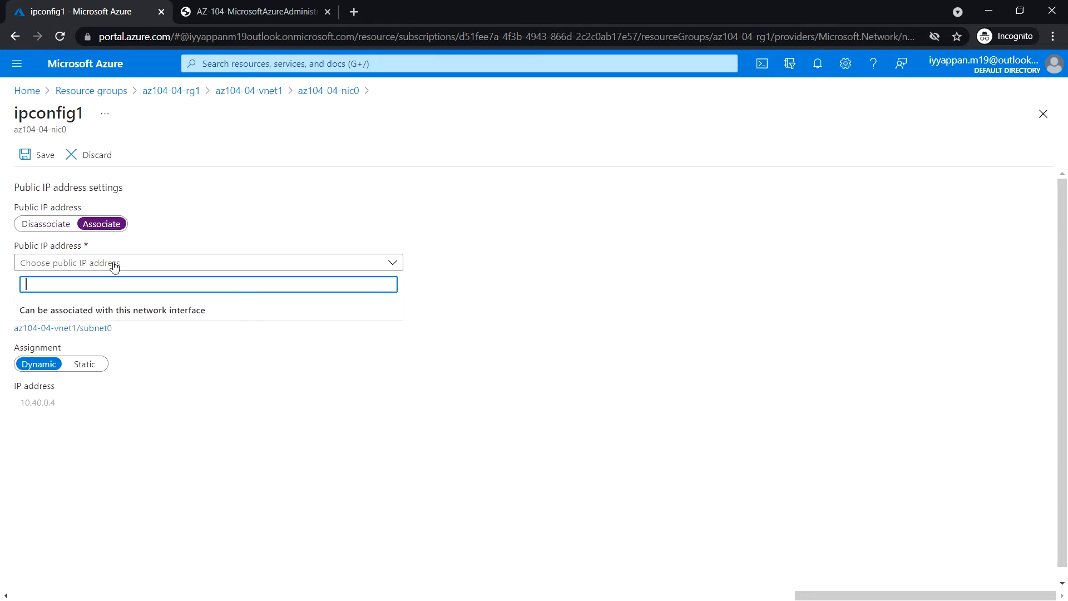
pyautogui.click(189, 363)
pyautogui.click(51, 278)
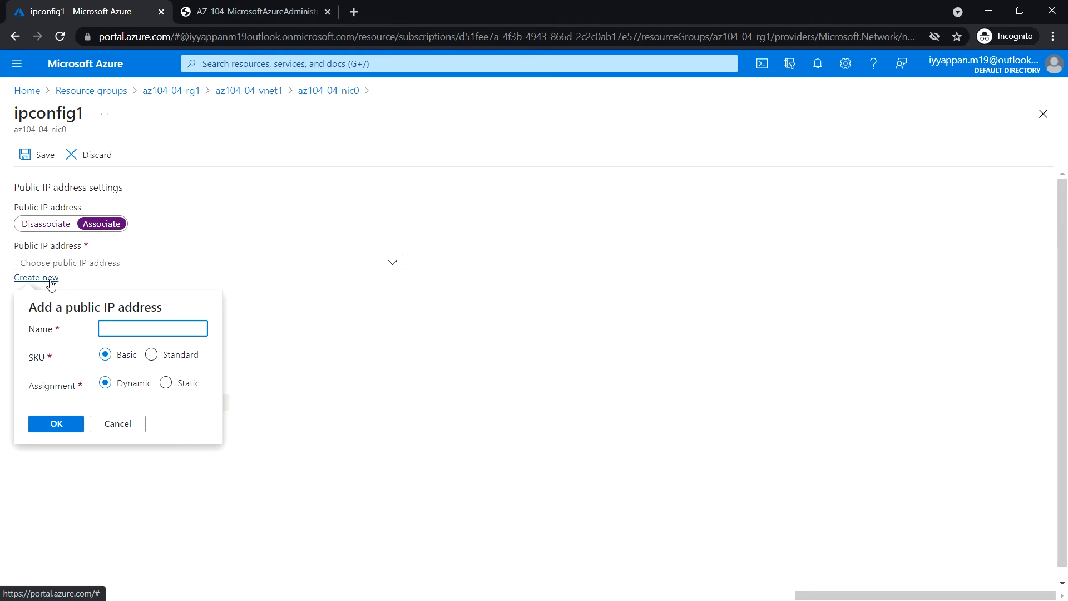
pyautogui.click(133, 329)
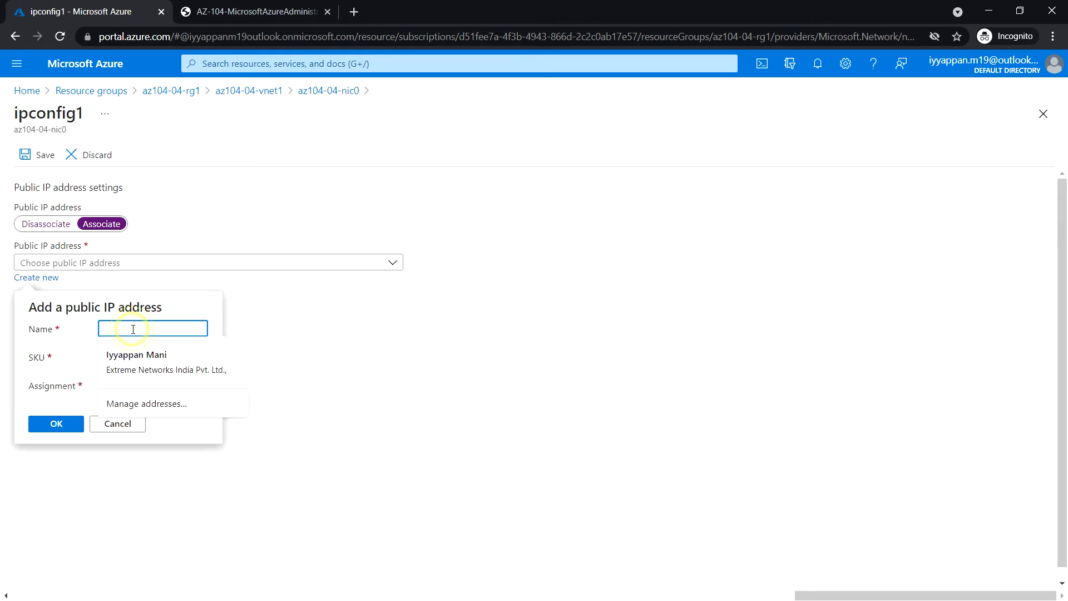
pyautogui.write('az10')
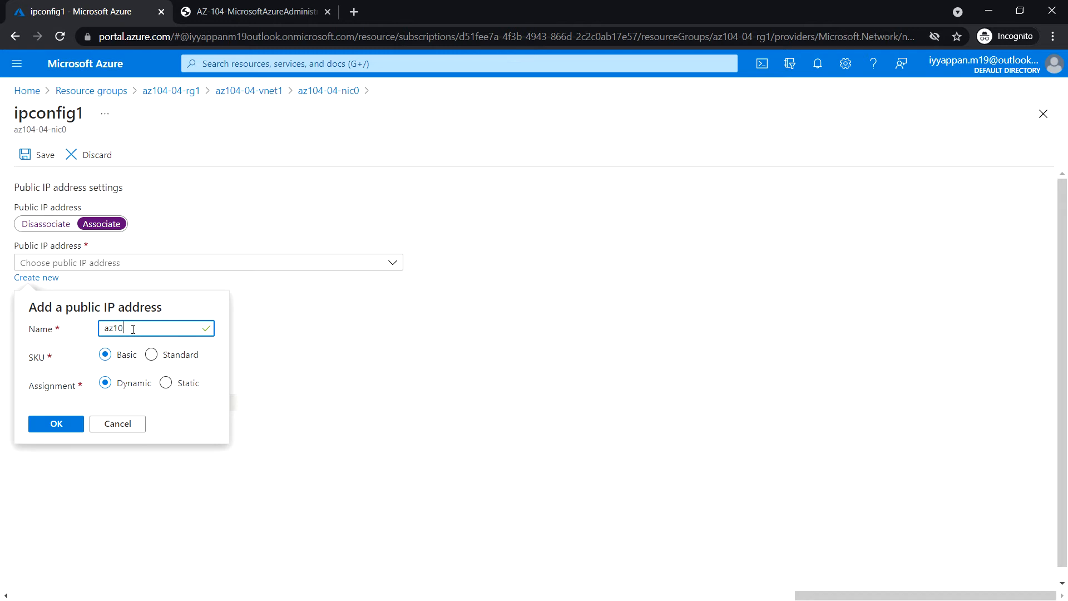
pyautogui.write('4-04-pi')
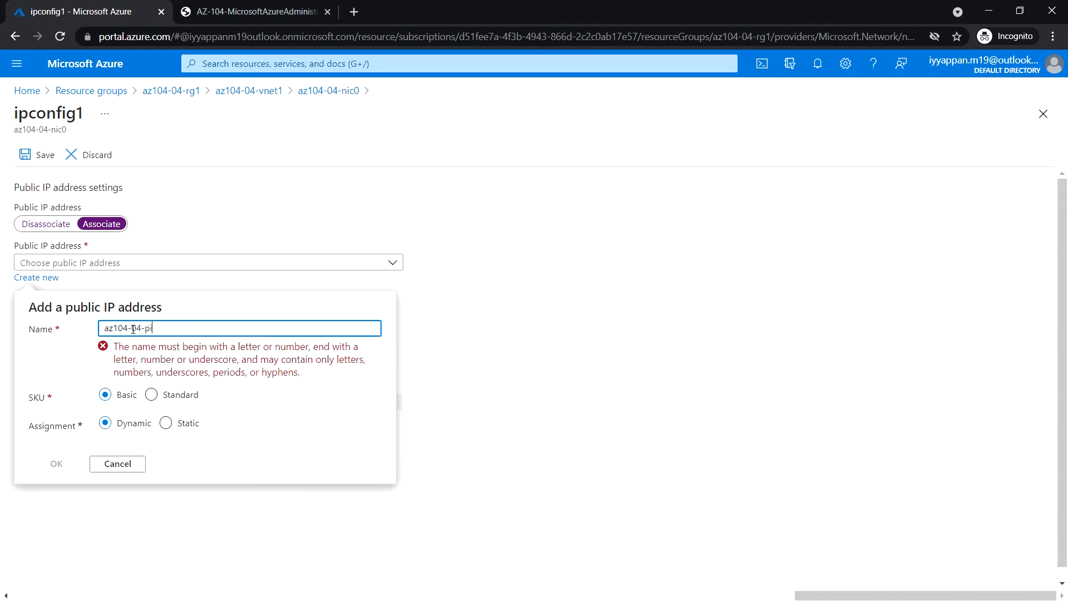
pyautogui.write('p0')
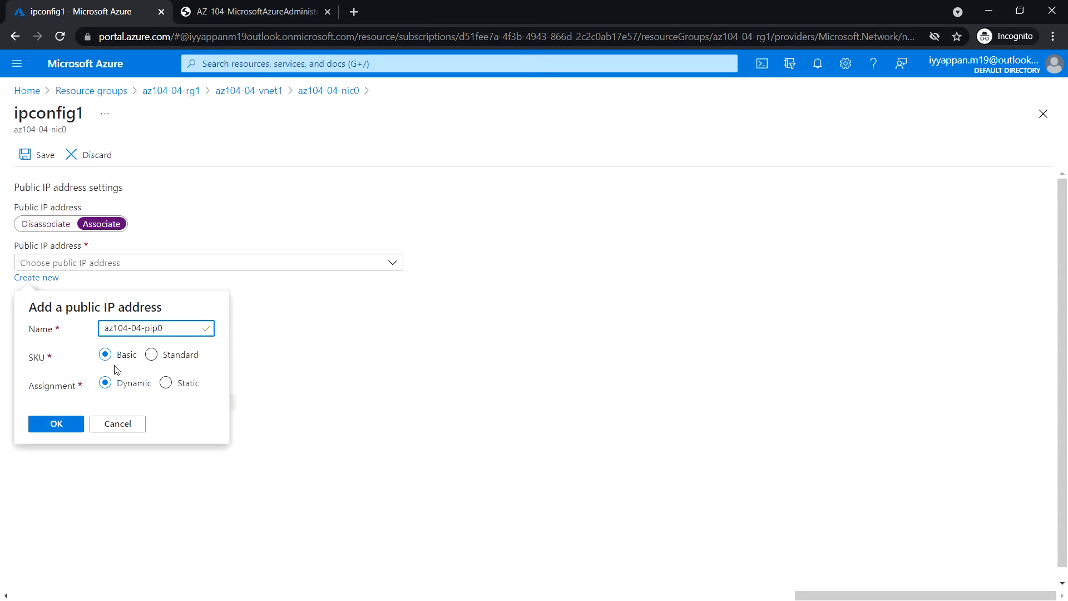
pyautogui.click(151, 355)
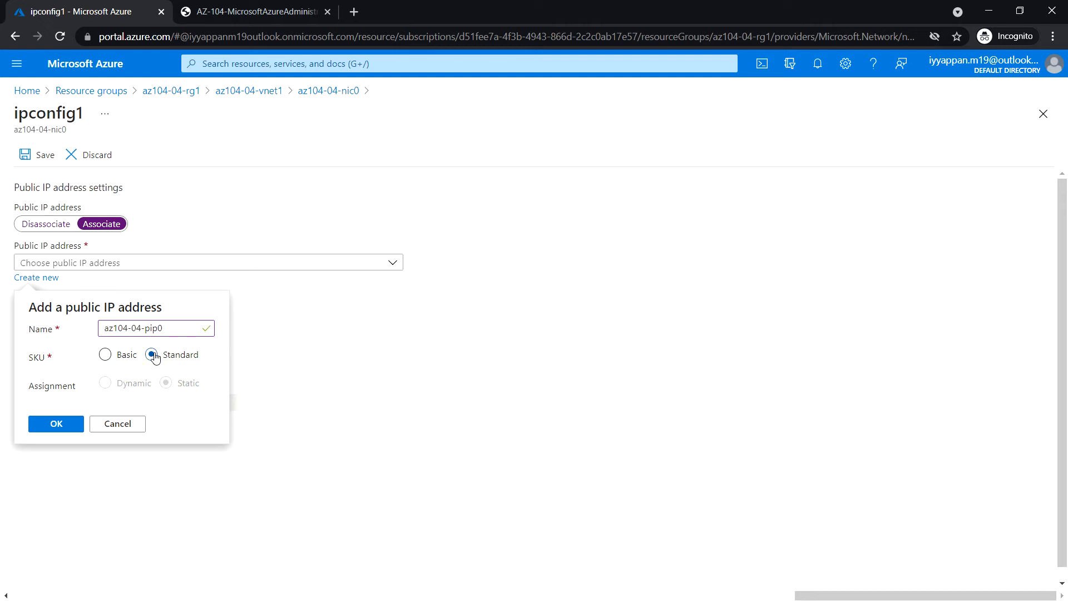
pyautogui.click(70, 425)
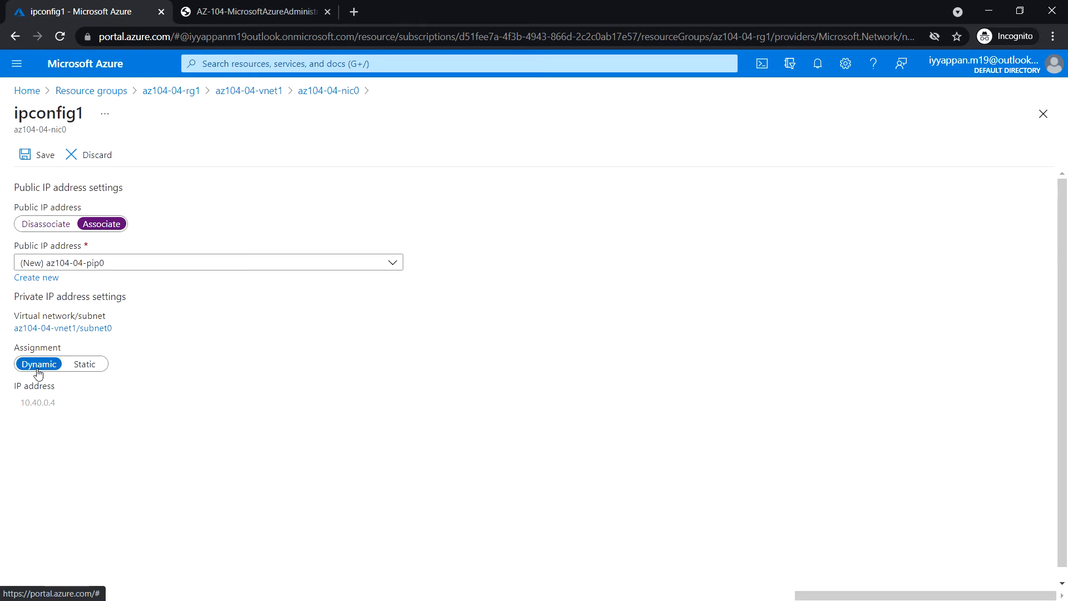
# Make private IP 10.40.0.4 static, save, and confirm the save in notifications.
pyautogui.click(94, 366)
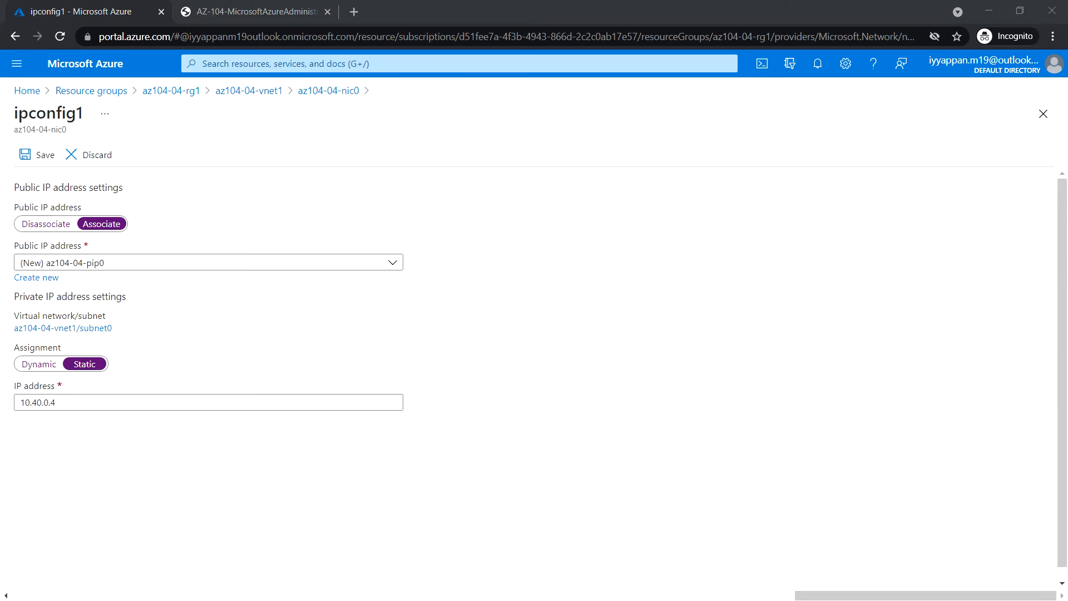
pyautogui.click(40, 157)
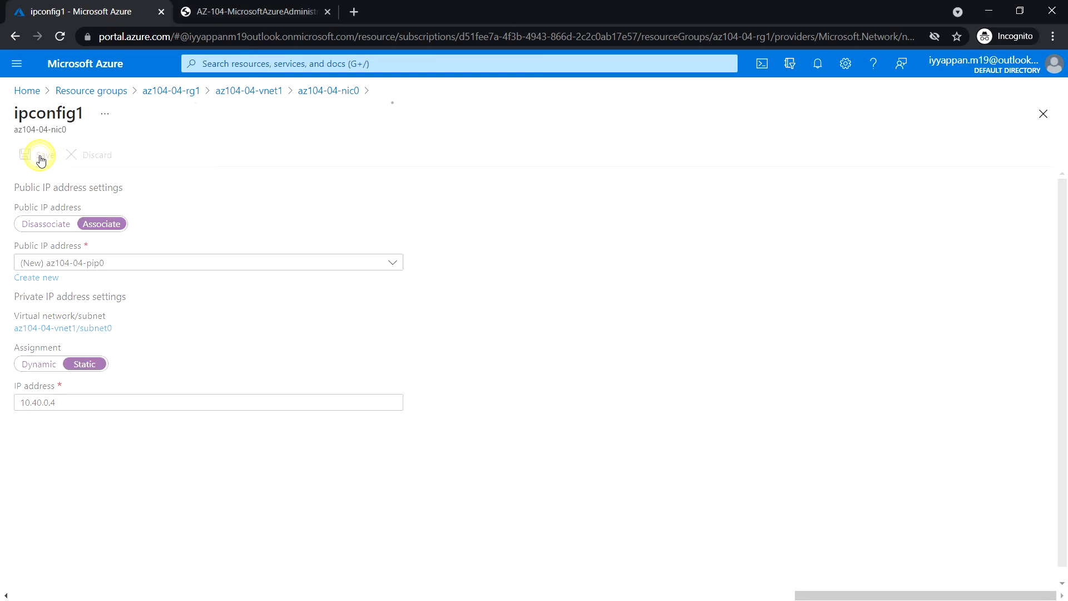
pyautogui.click(818, 63)
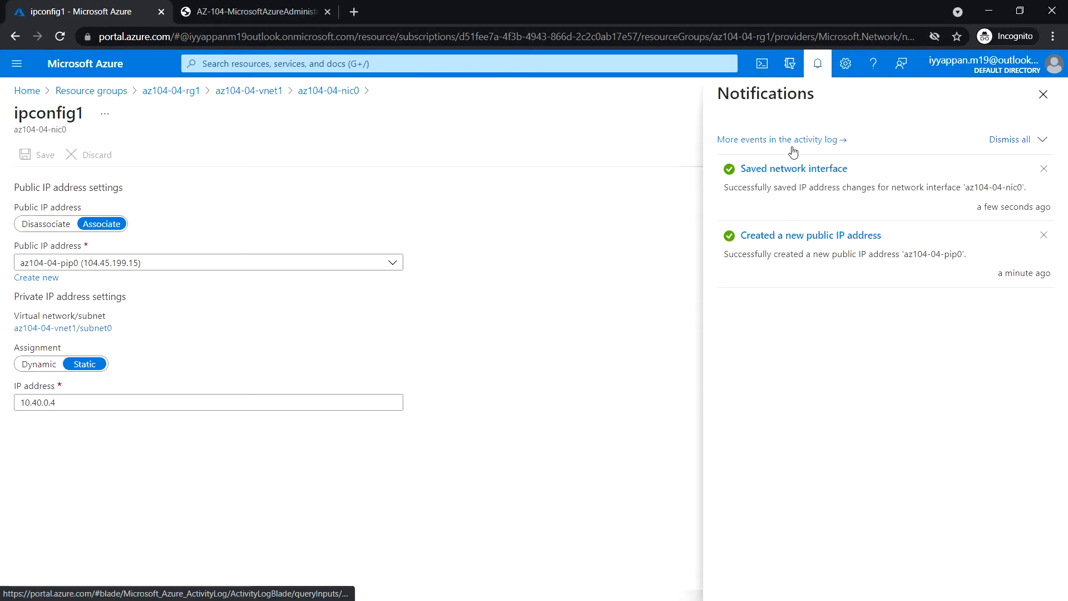
pyautogui.click(1043, 94)
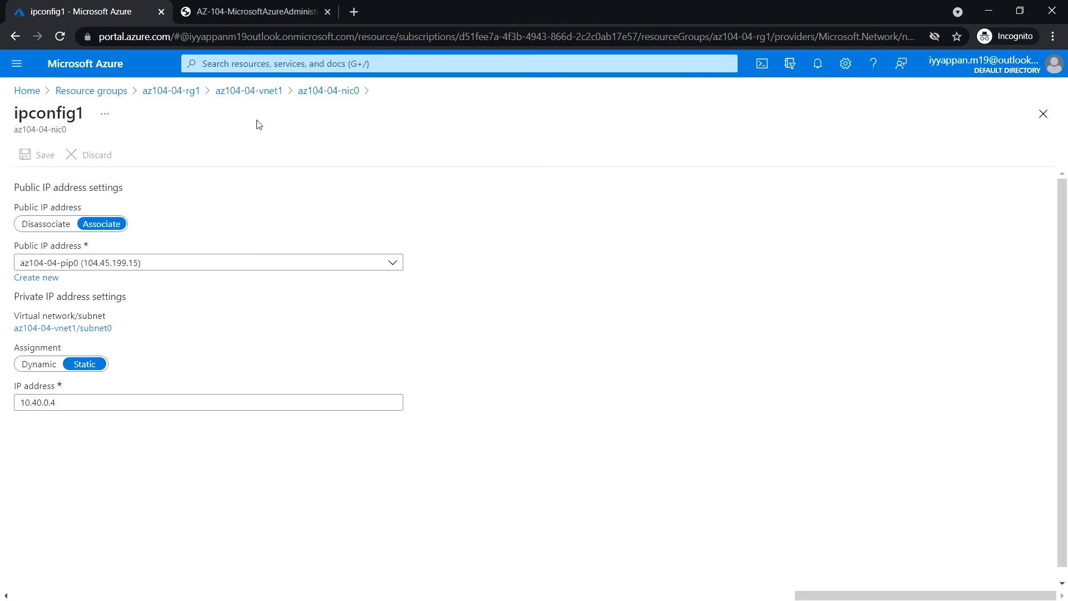
pyautogui.click(261, 92)
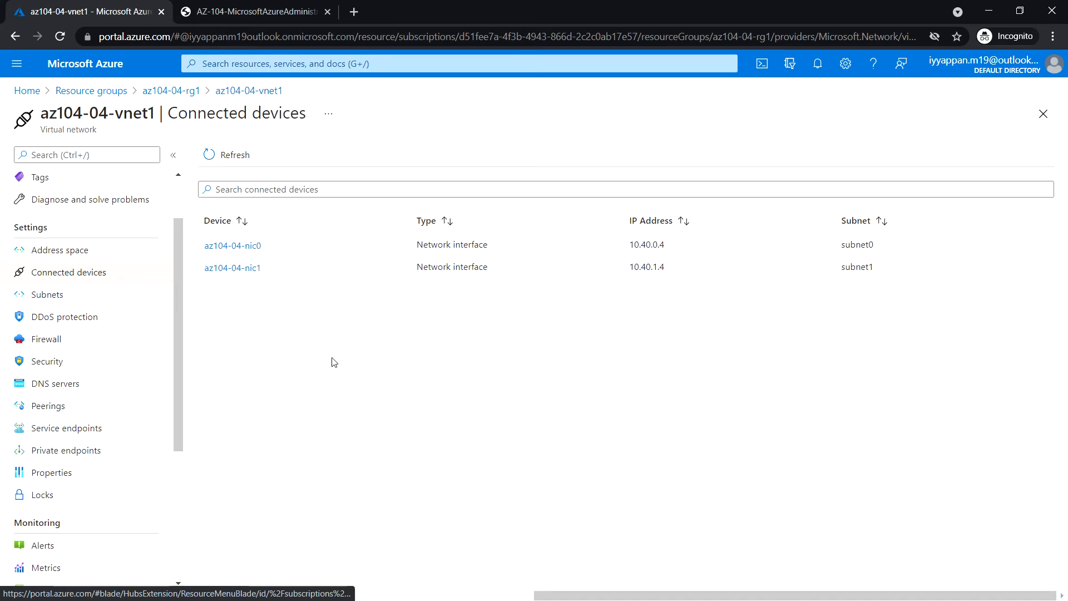
# Open az104-04-nic1 from Connected devices and show its IP configurations.
pyautogui.click(233, 268)
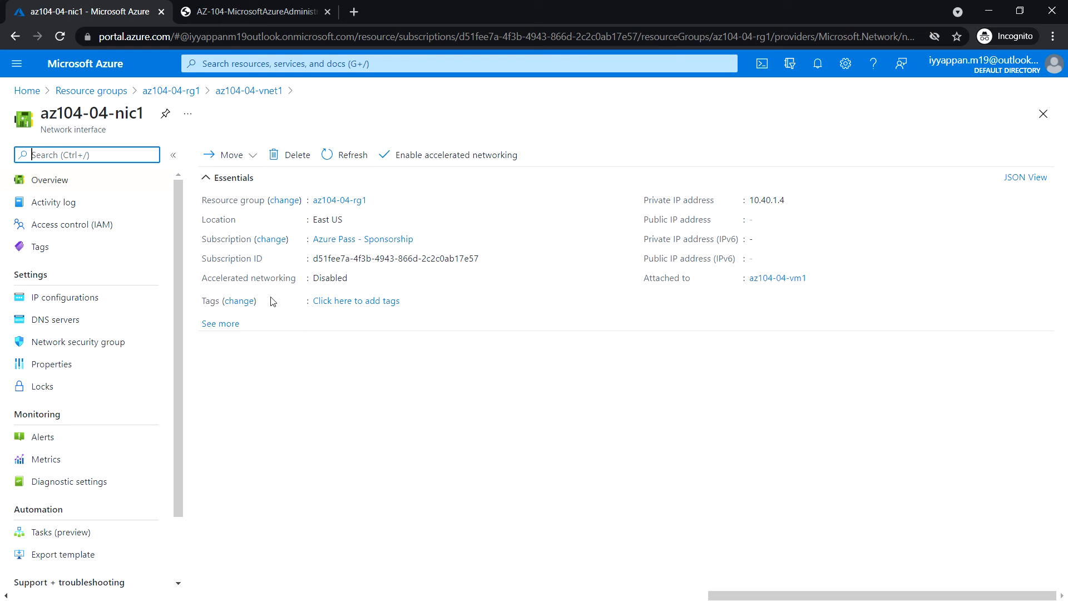
pyautogui.click(92, 304)
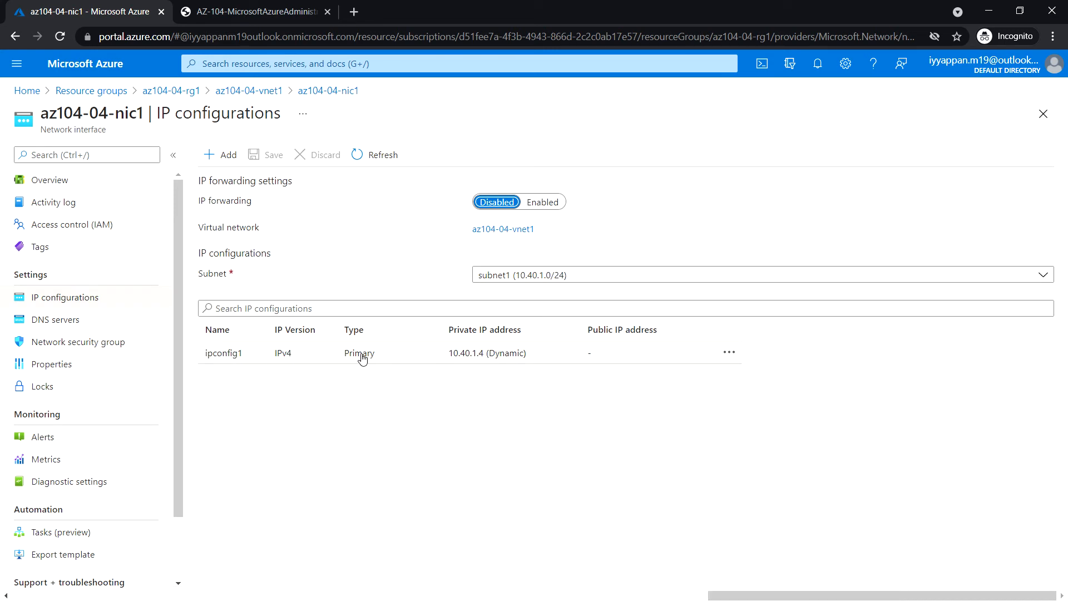
# Associate a new Standard public IP named az104-04-pip1 with ipconfig1.
pyautogui.click(321, 359)
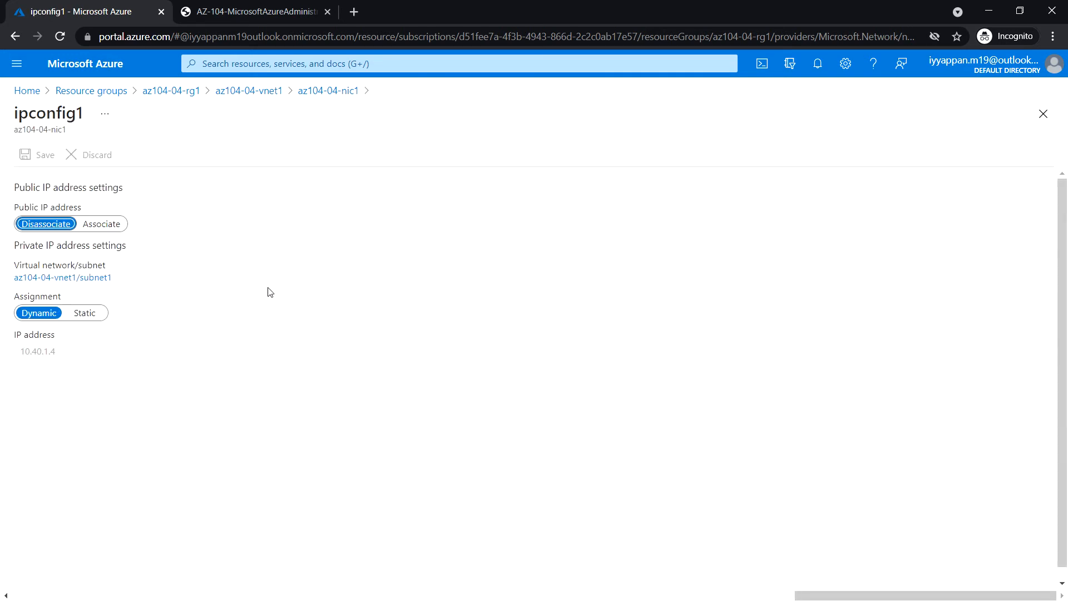
pyautogui.click(106, 224)
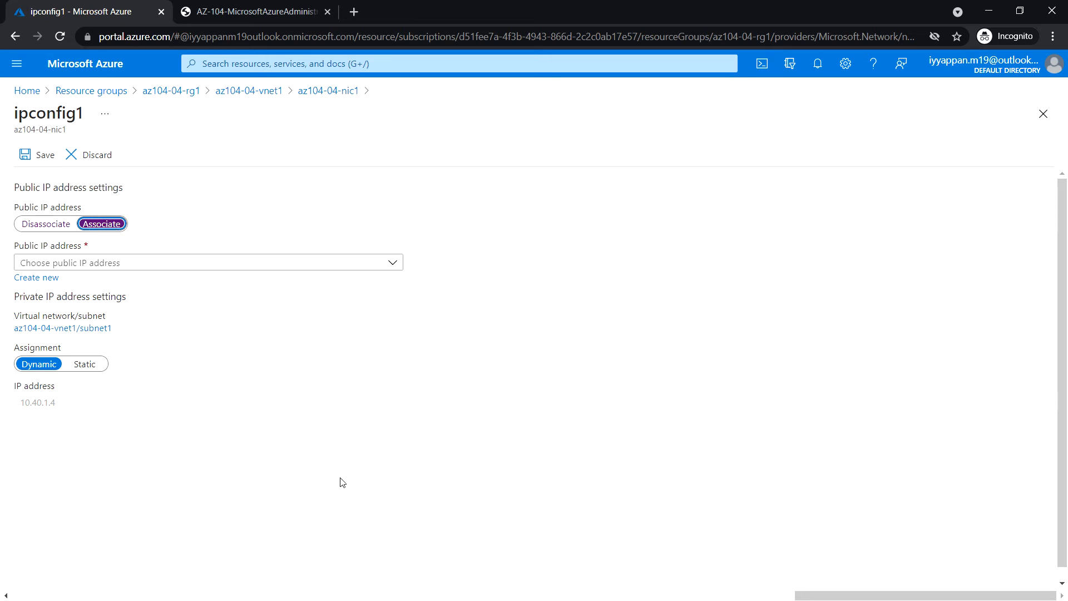
pyautogui.click(37, 278)
pyautogui.click(136, 328)
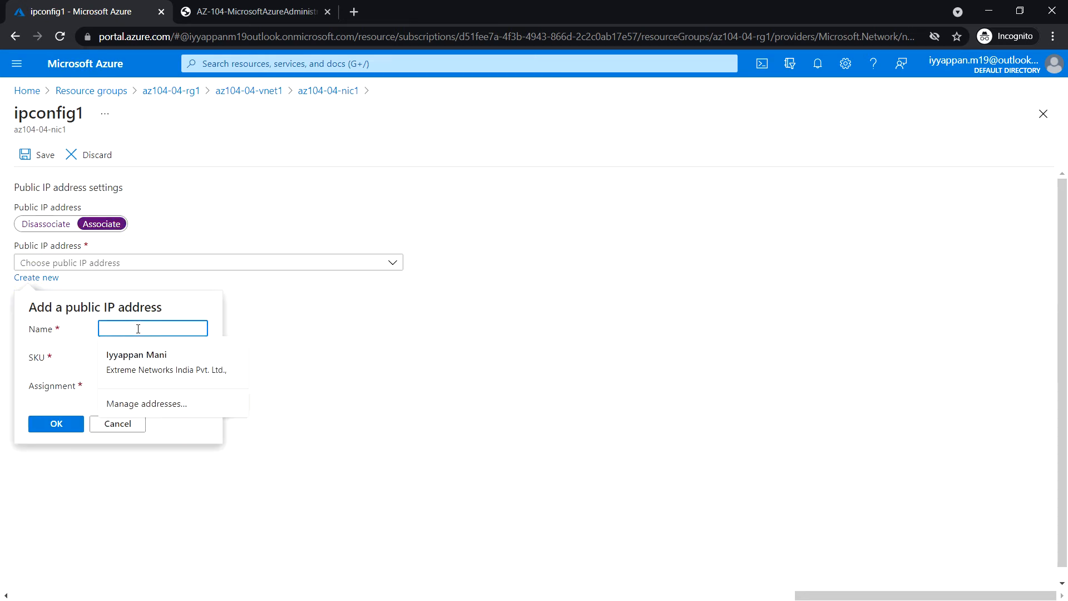
pyautogui.write('az104-0')
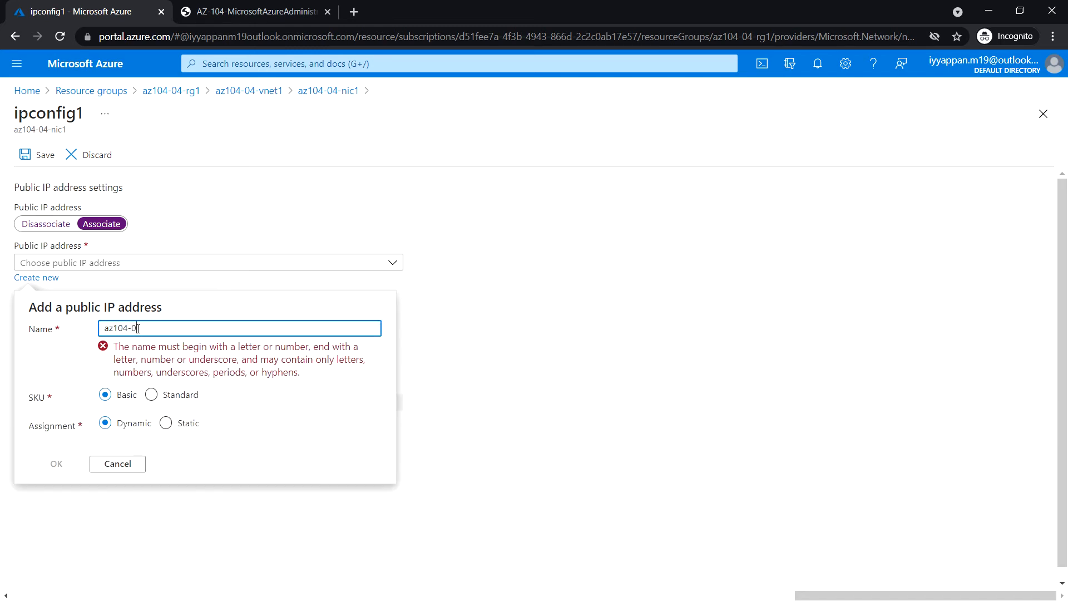
pyautogui.write('-pip1')
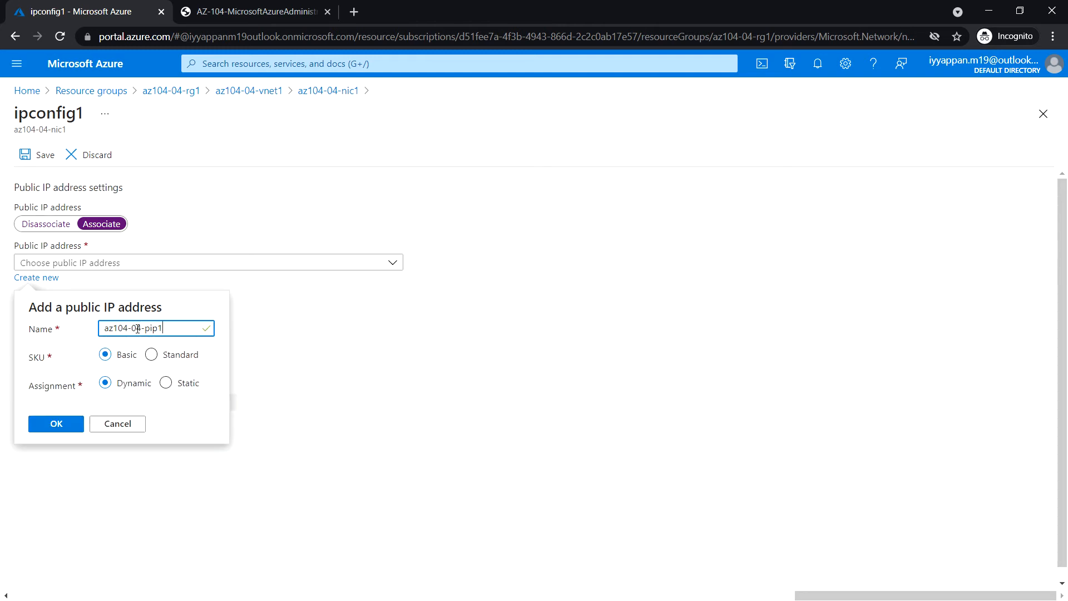
pyautogui.click(152, 356)
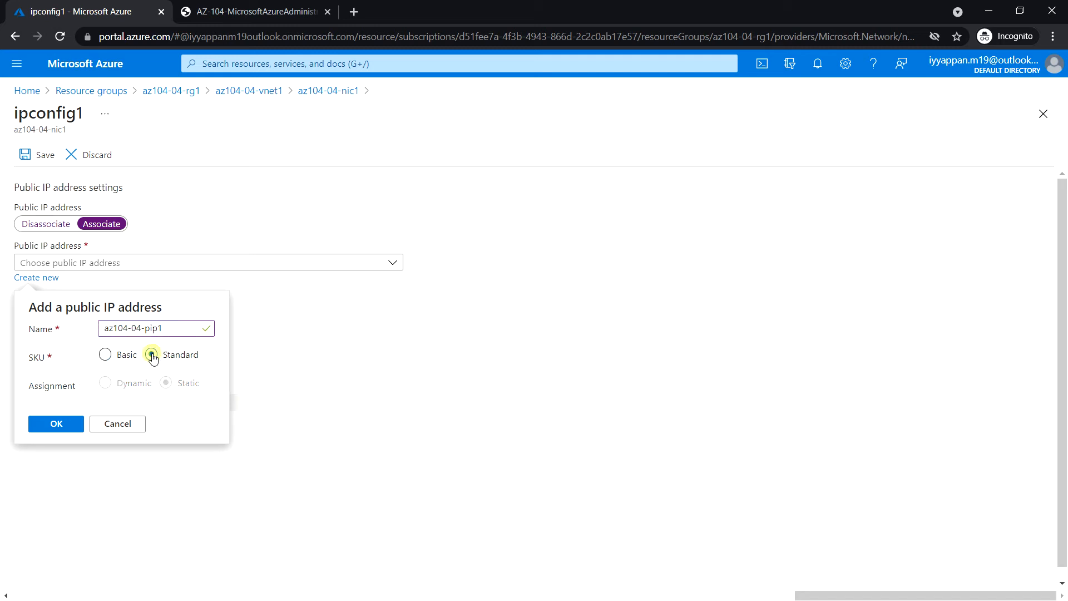
pyautogui.click(66, 424)
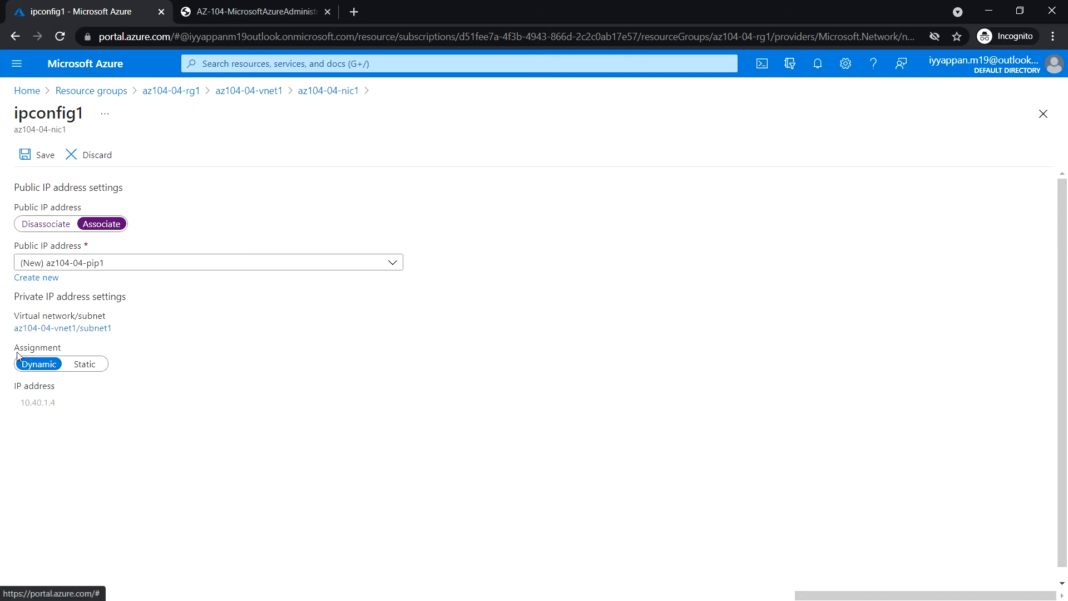
# Make private IP 10.40.1.4 static, save, and confirm the save in notifications.
pyautogui.click(89, 364)
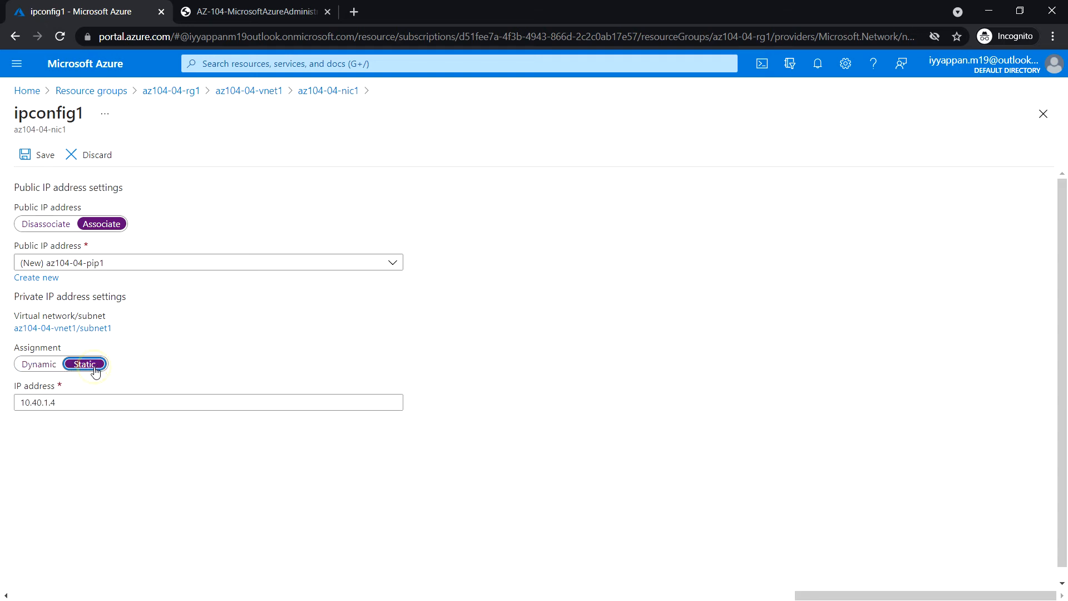
pyautogui.click(31, 160)
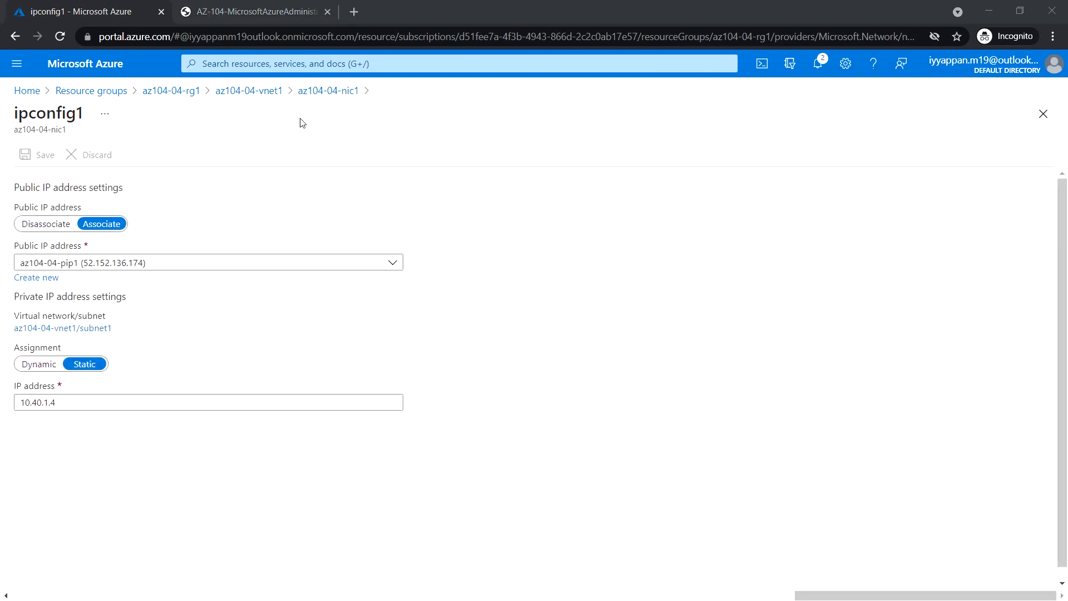
pyautogui.click(818, 62)
pyautogui.click(1042, 96)
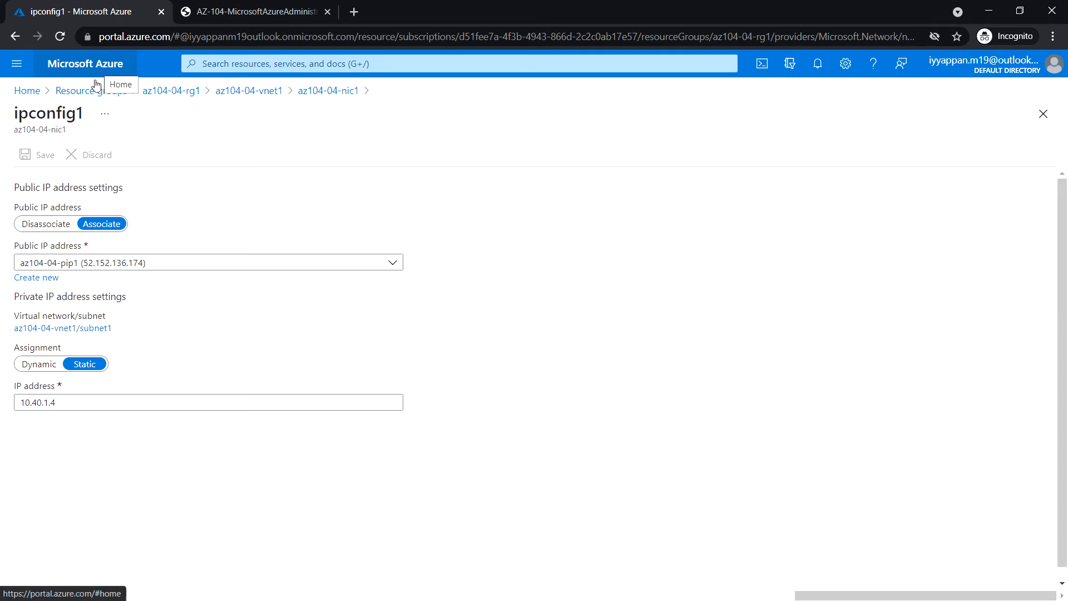
# Verify static IPs and public IPs on az104-04-nic0 and az104-04-nic1, then go Home.
pyautogui.click(250, 90)
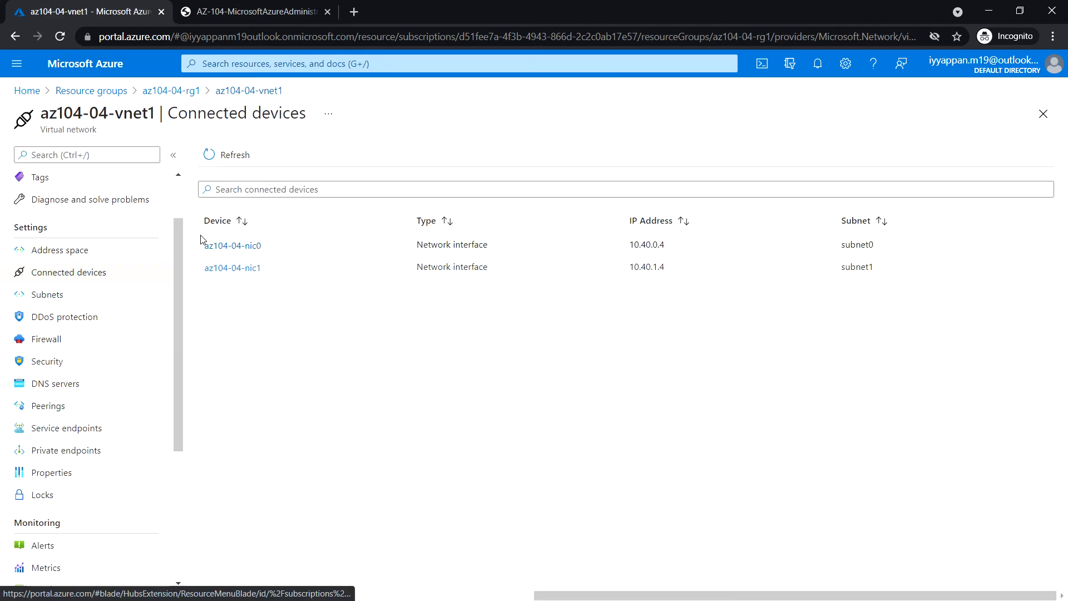
pyautogui.click(228, 249)
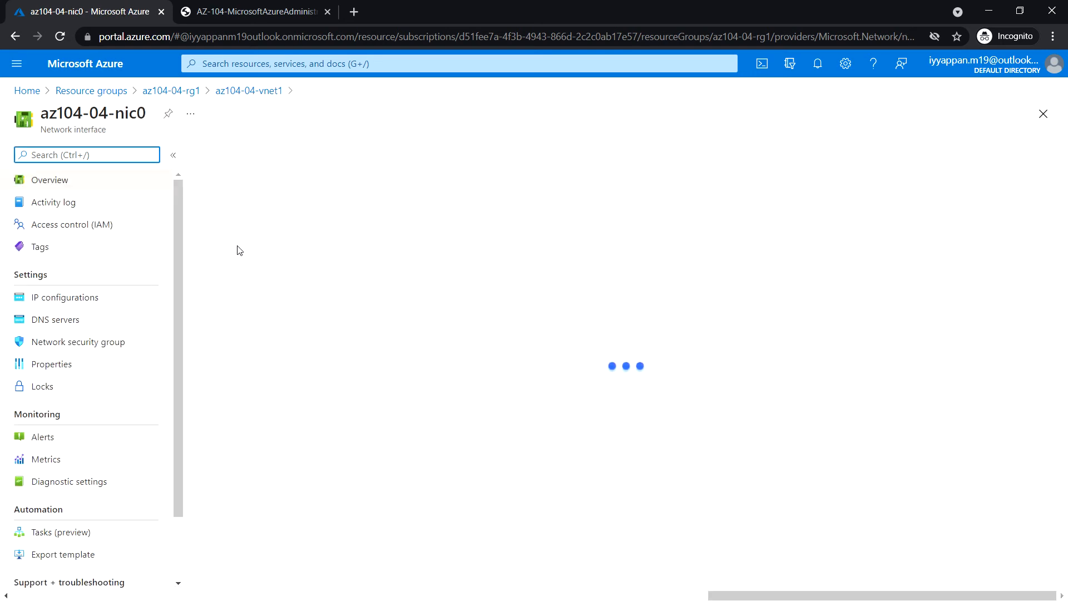
pyautogui.click(85, 306)
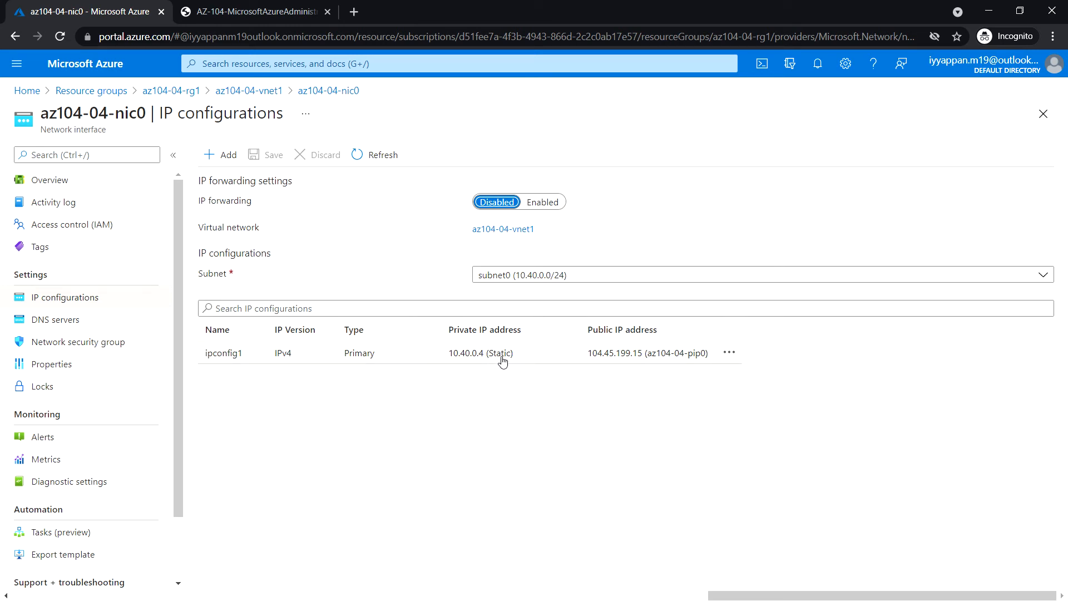
pyautogui.click(264, 91)
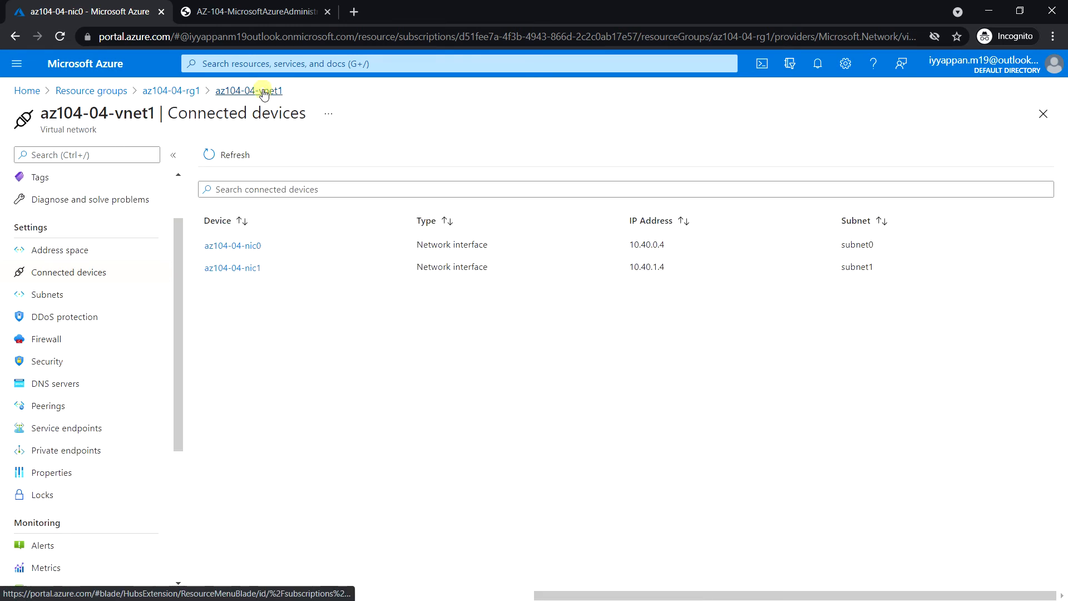
pyautogui.click(245, 270)
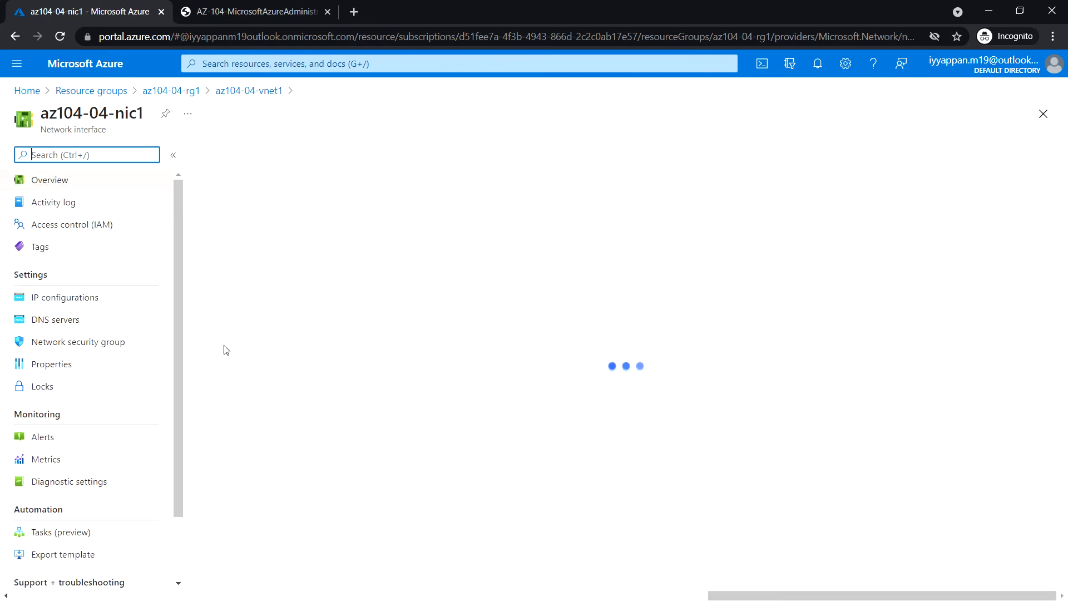
pyautogui.click(81, 299)
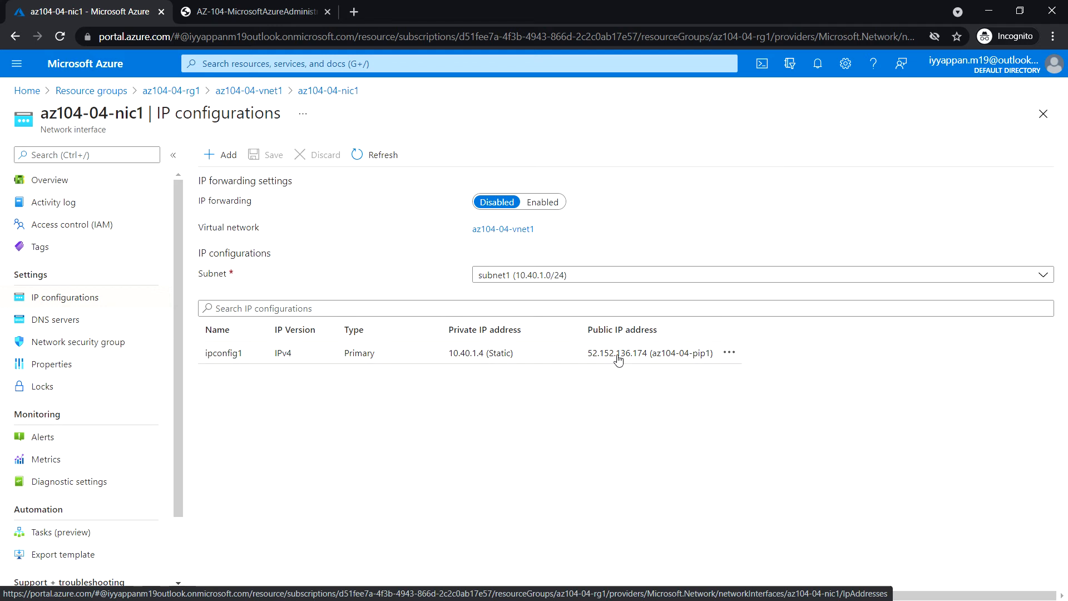
pyautogui.click(95, 66)
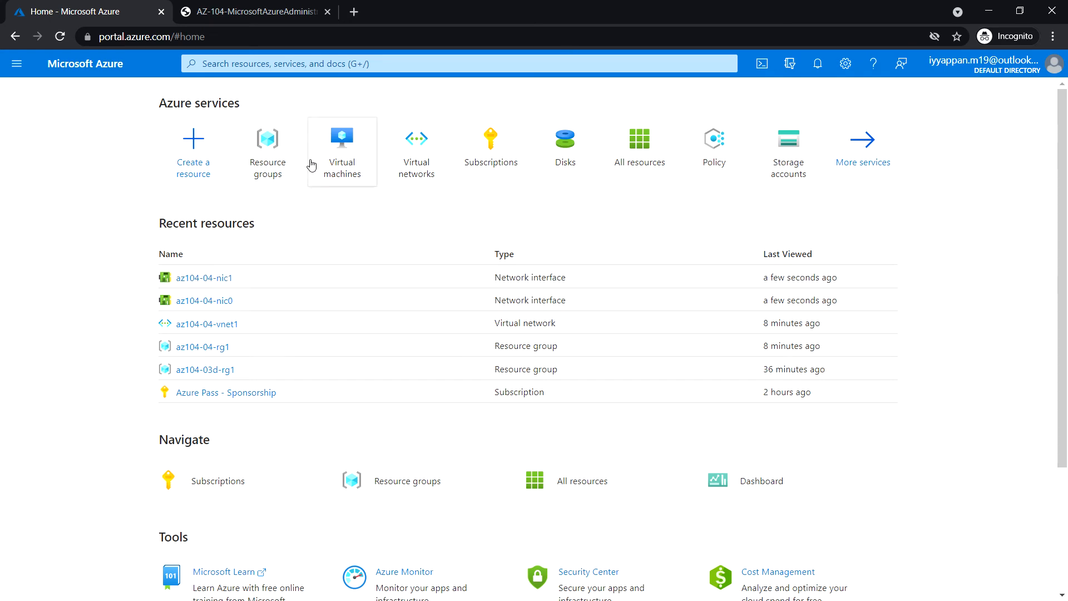
# Open az104-04-vm0 from the az104-04-rg1 resource group's resource list.
pyautogui.click(268, 139)
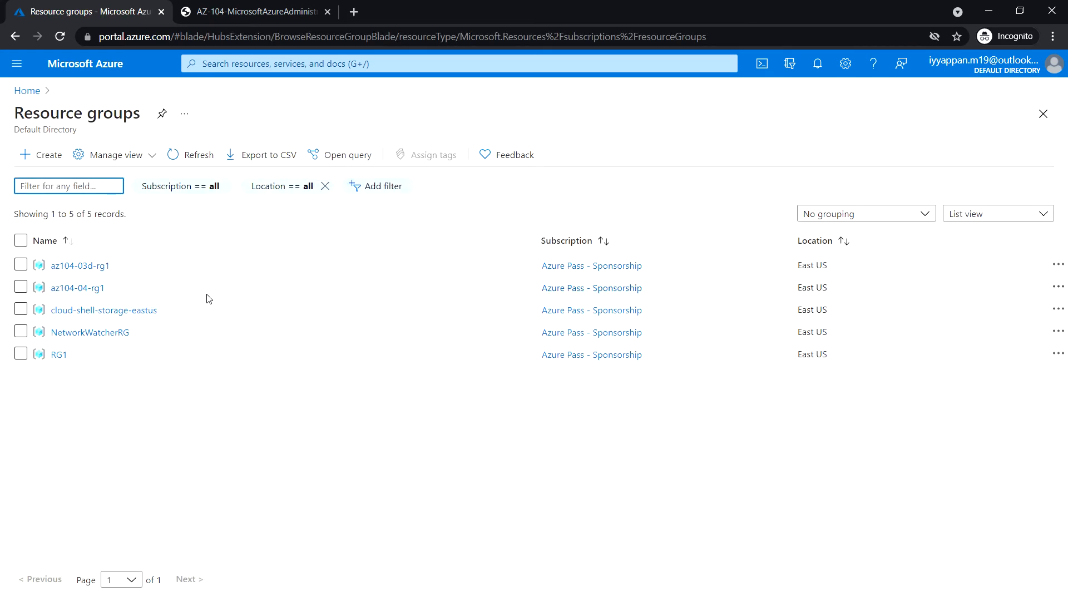
pyautogui.click(93, 289)
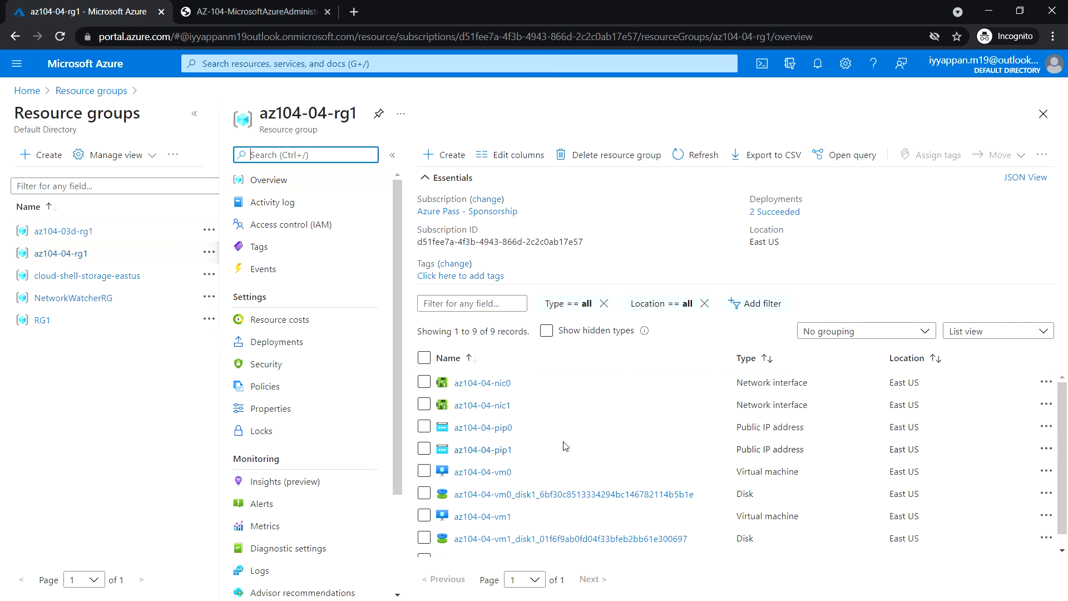
pyautogui.click(493, 472)
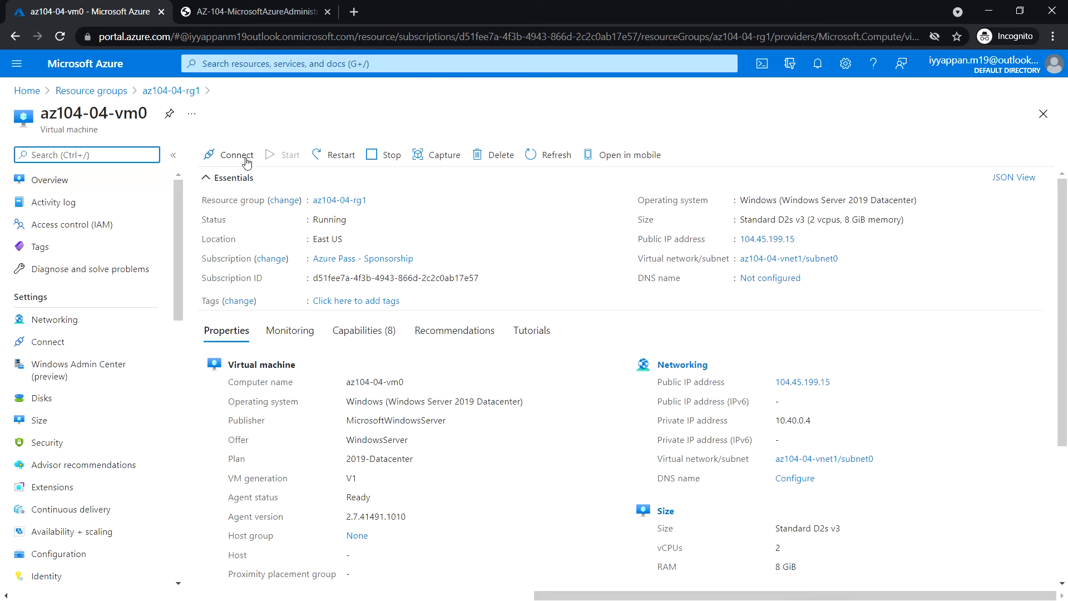
# Download vm0's RDP file for public IP 104.45.199.15 on port 3389.
pyautogui.click(228, 158)
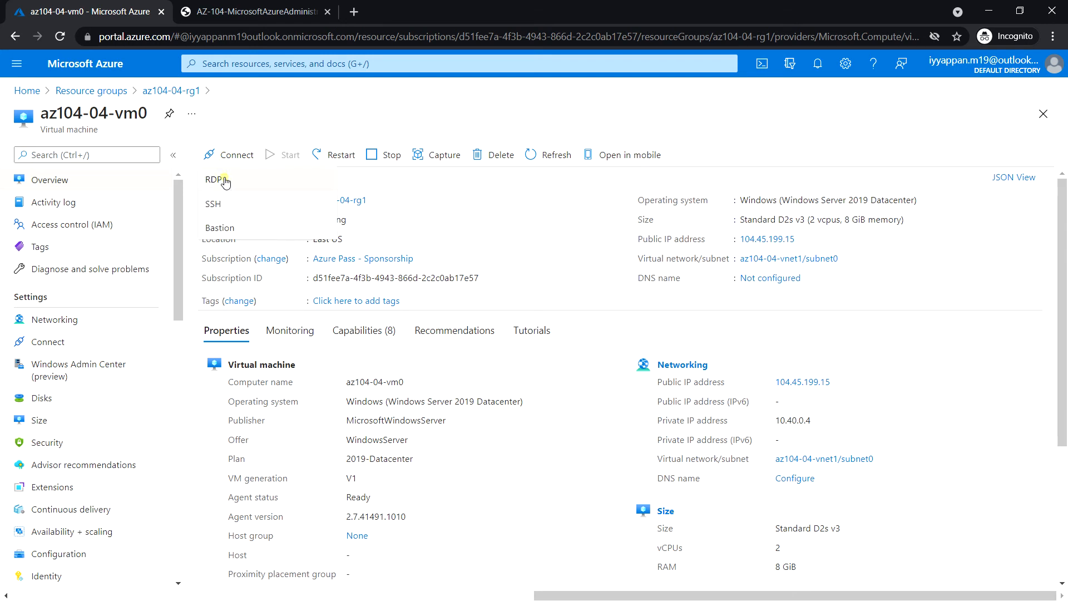
pyautogui.click(224, 179)
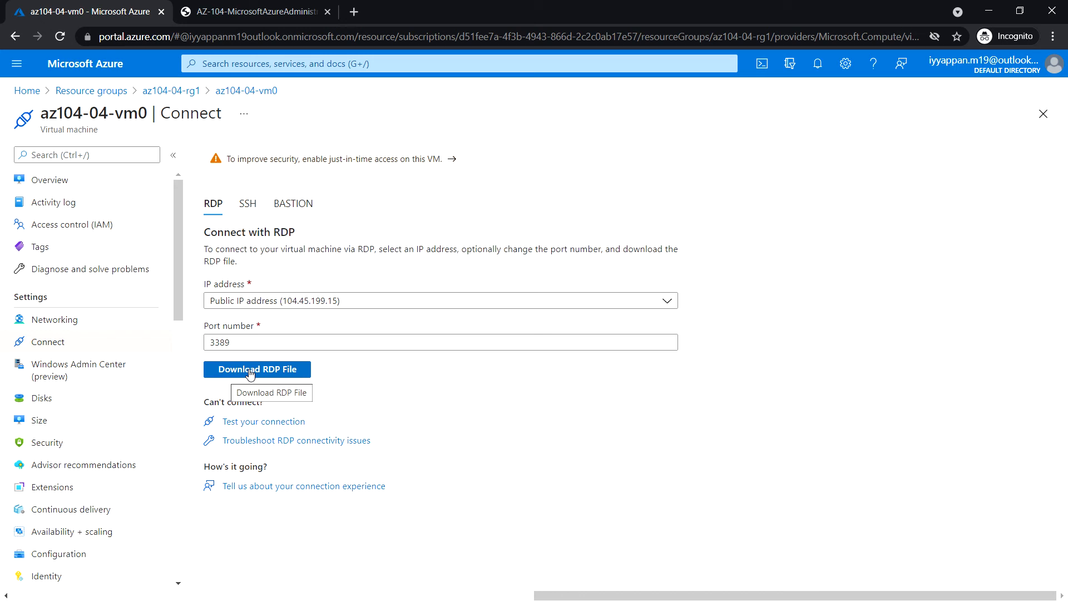
pyautogui.click(269, 371)
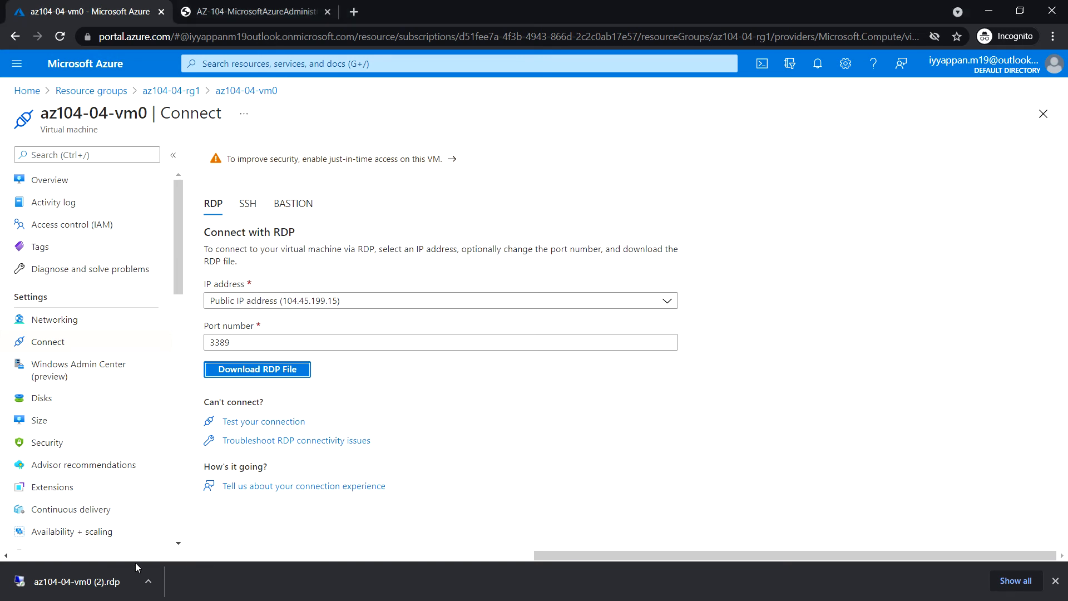
# Try connecting with the RDP file, dismiss the connection failure, and return Home.
pyautogui.click(94, 585)
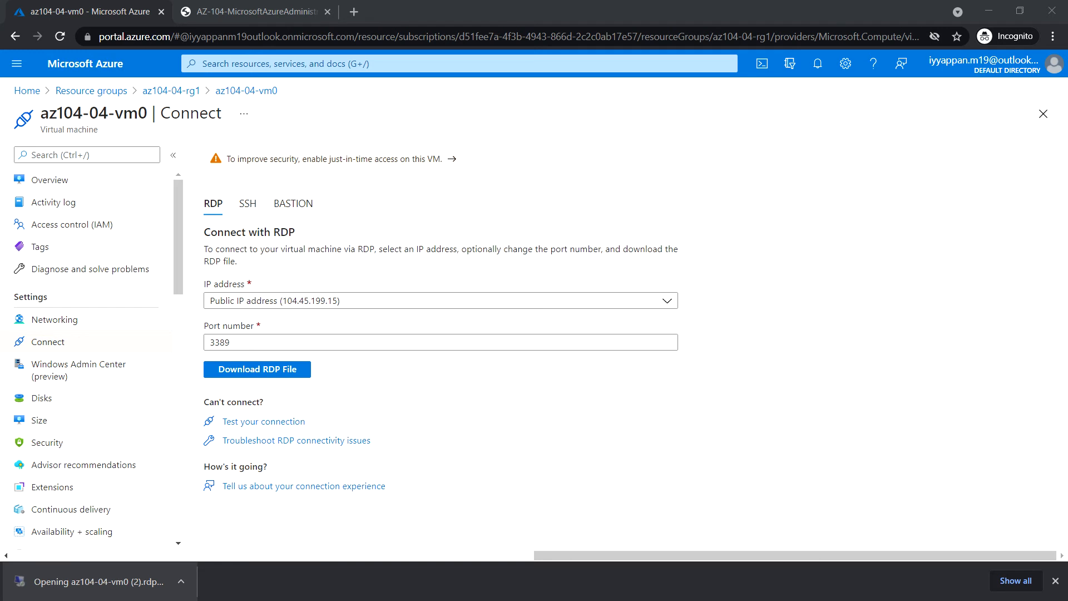
pyautogui.click(494, 342)
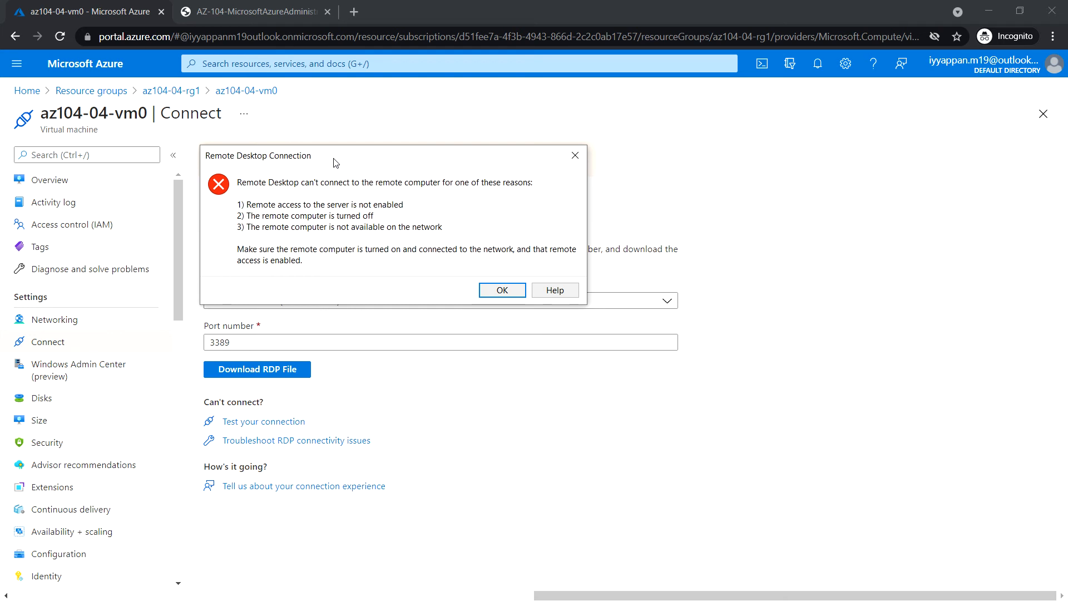
pyautogui.click(499, 290)
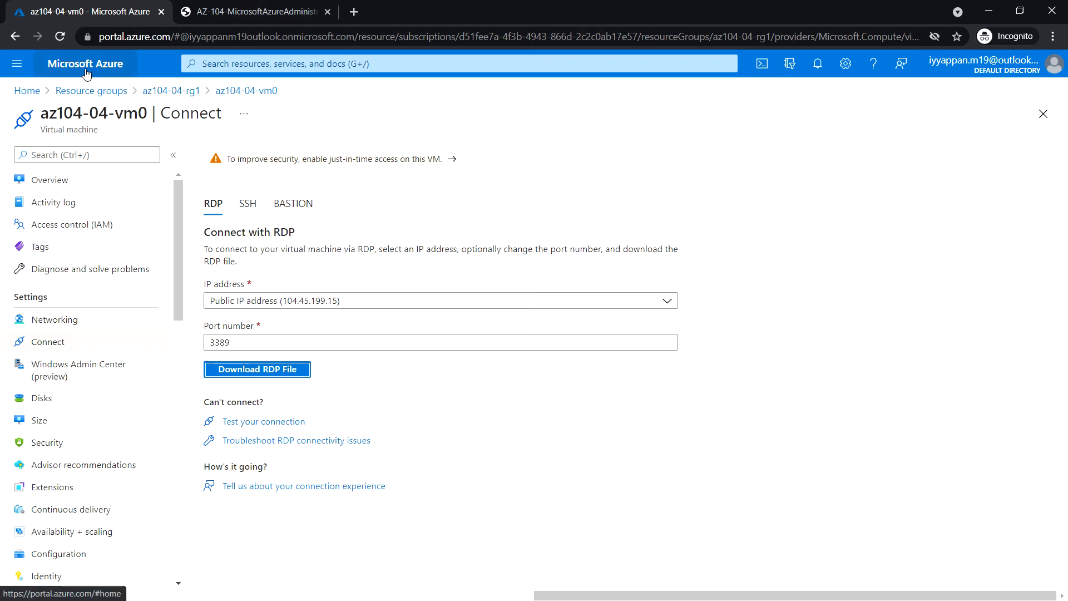
pyautogui.click(144, 63)
# Search 'networ', open Network security groups, and begin creating a new one.
pyautogui.click(248, 64)
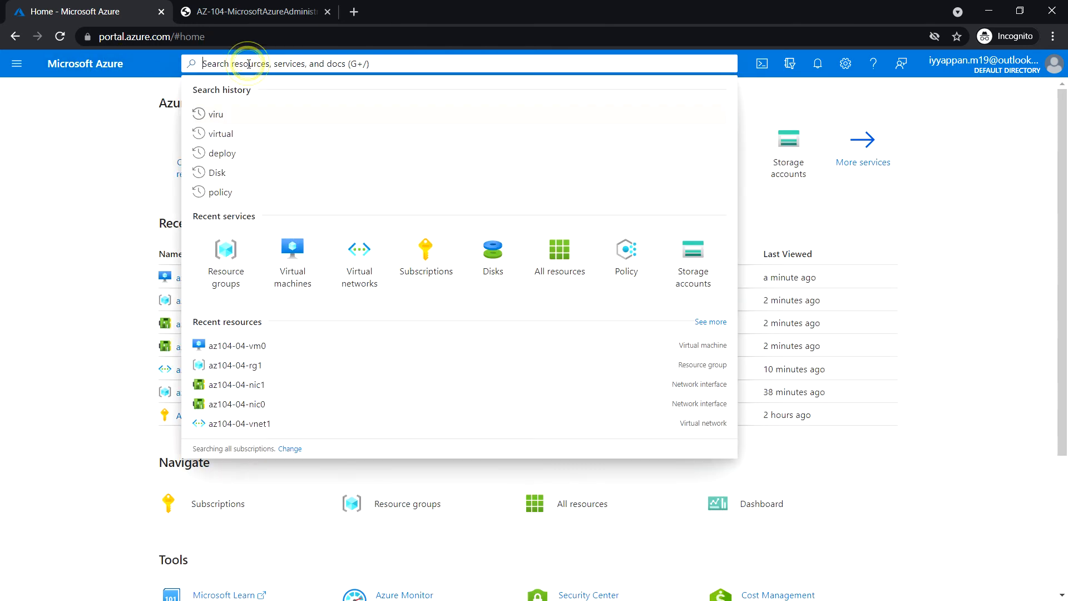
pyautogui.write('networ')
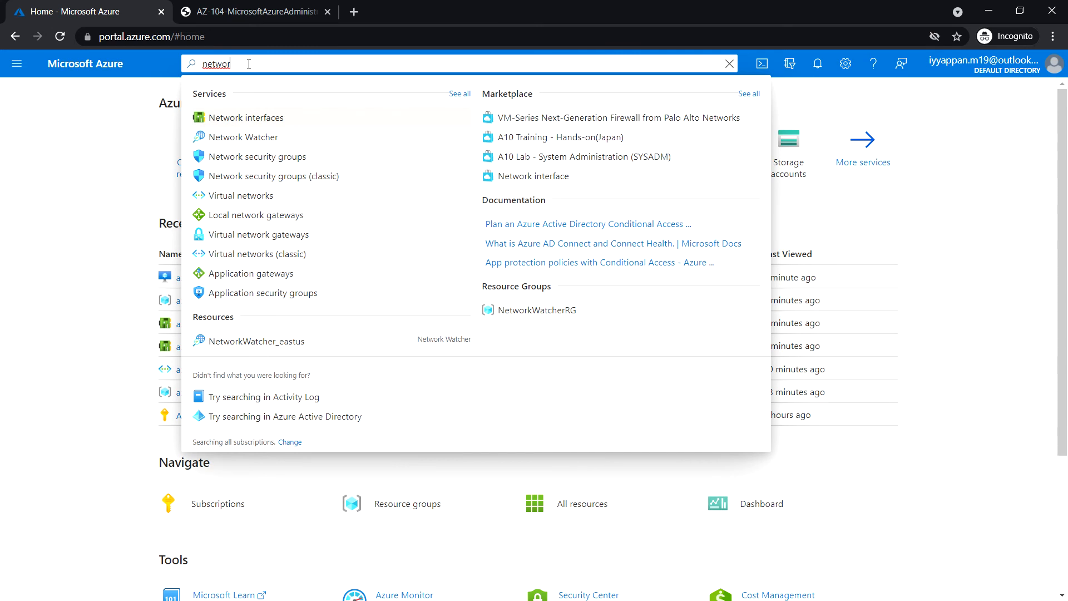
pyautogui.click(262, 157)
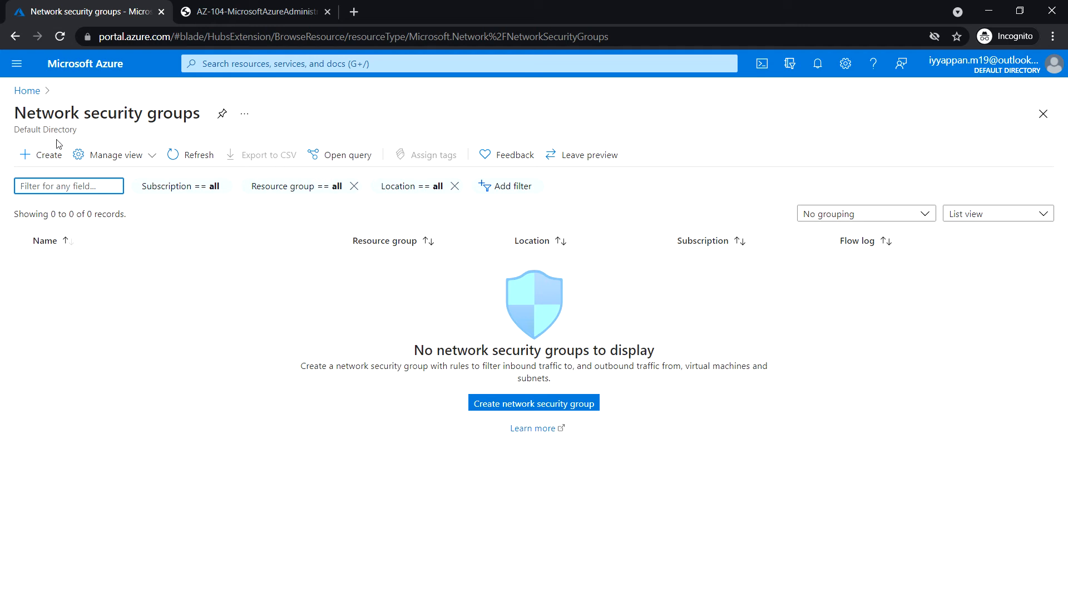
pyautogui.click(44, 157)
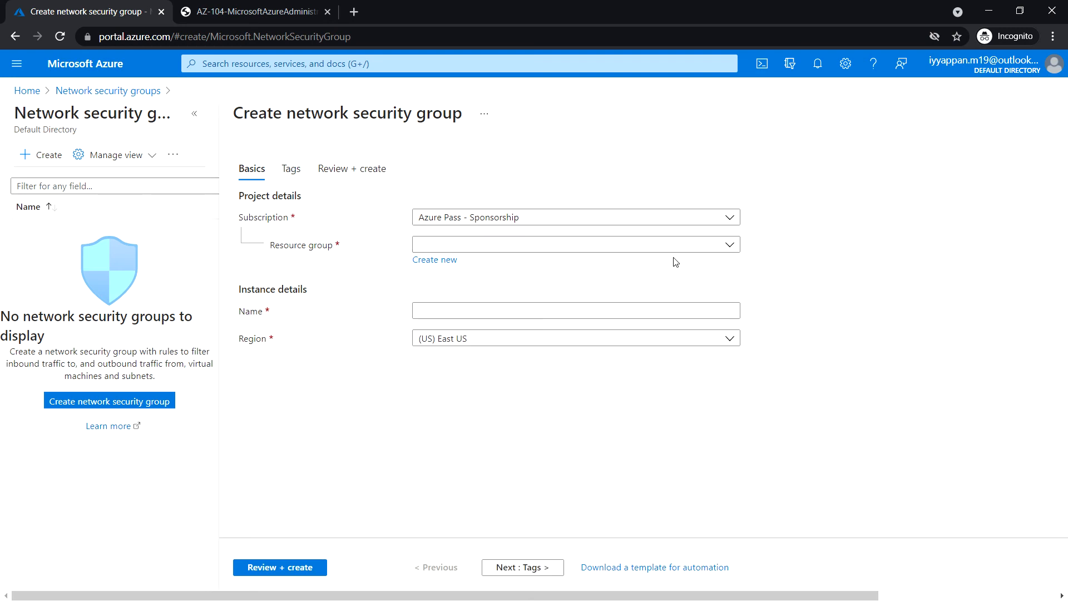
# Create NSG az104-04-nsg01 in az104-04-rg1 via Review + create, then open it.
pyautogui.click(731, 246)
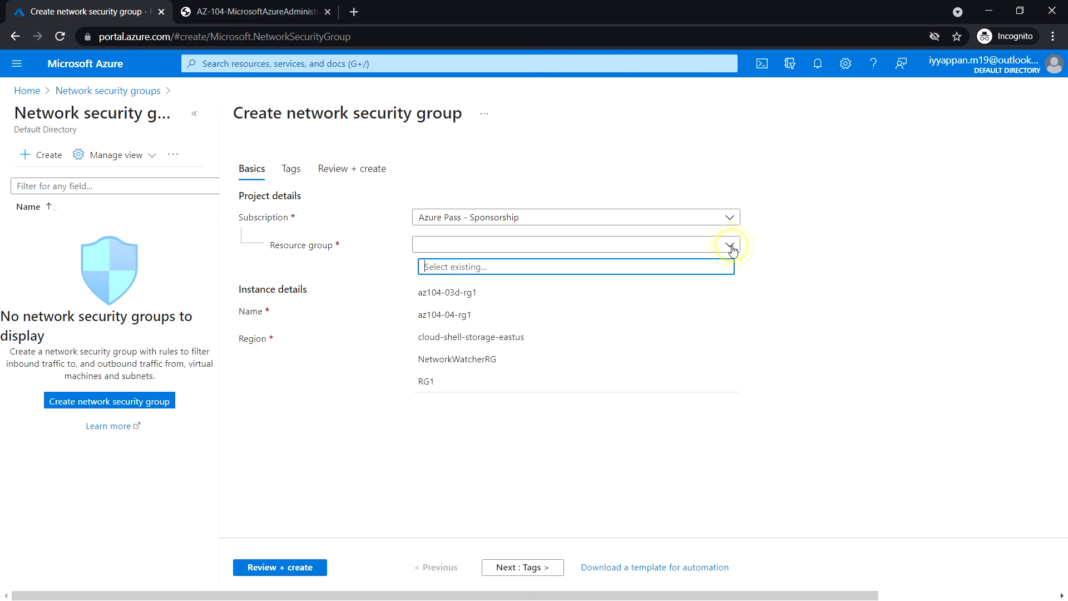
pyautogui.click(482, 321)
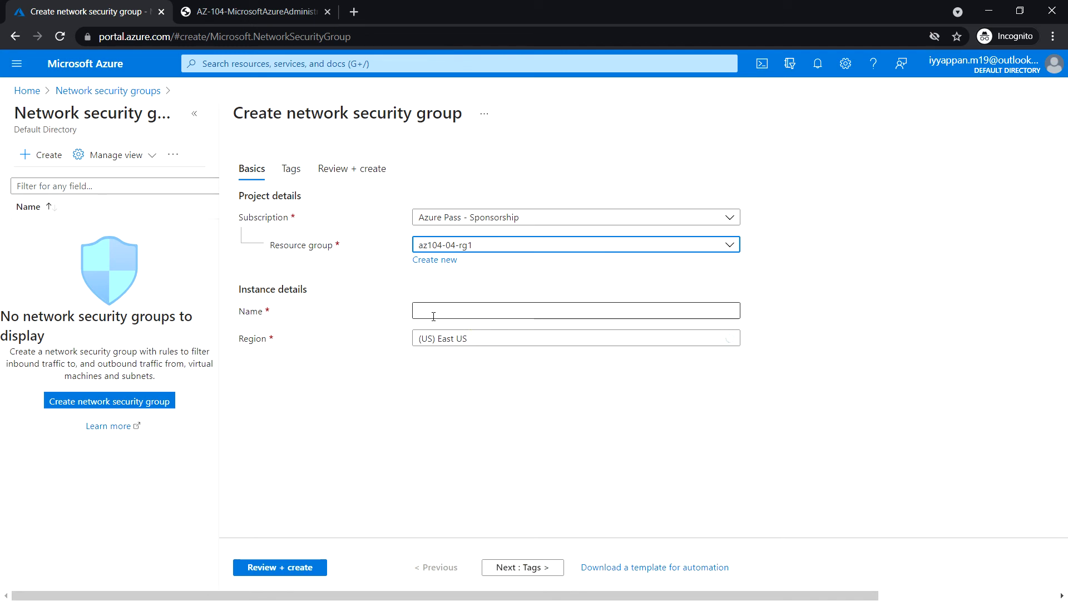
pyautogui.click(449, 311)
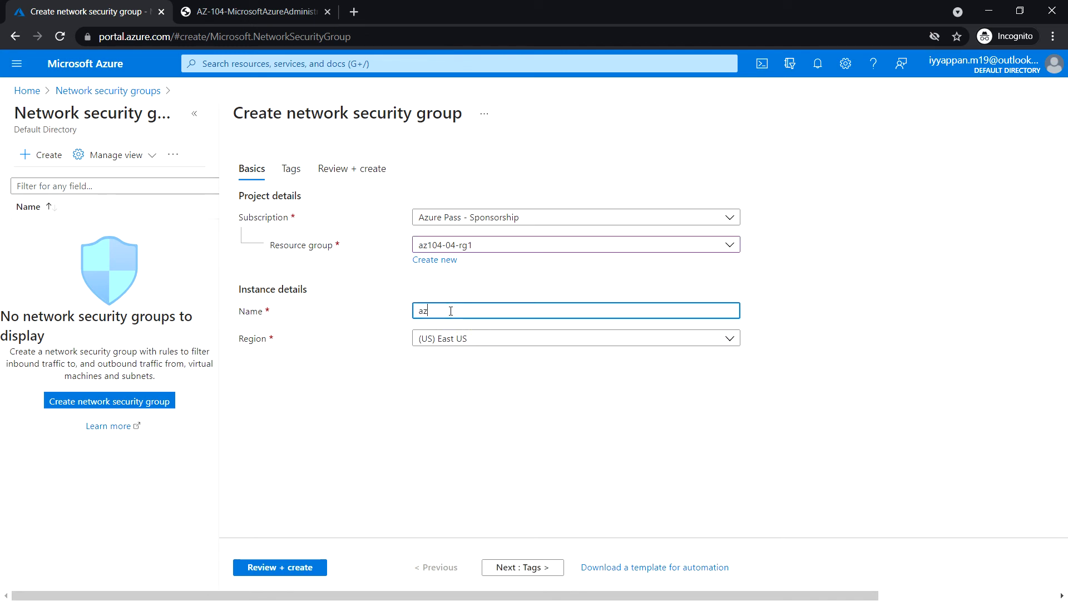
pyautogui.write('az104-04-n')
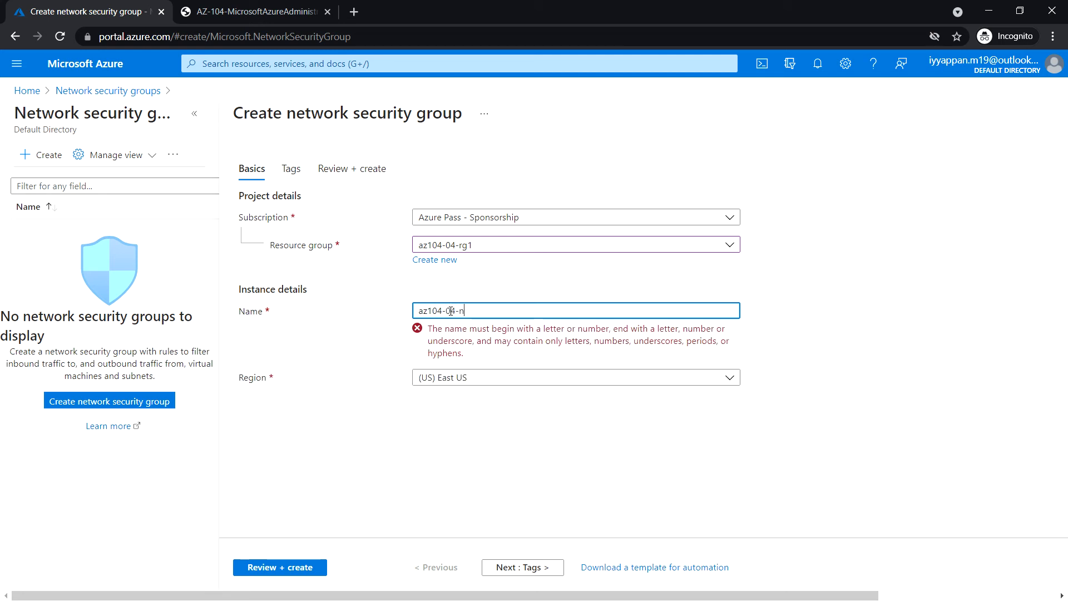
pyautogui.write('sg01')
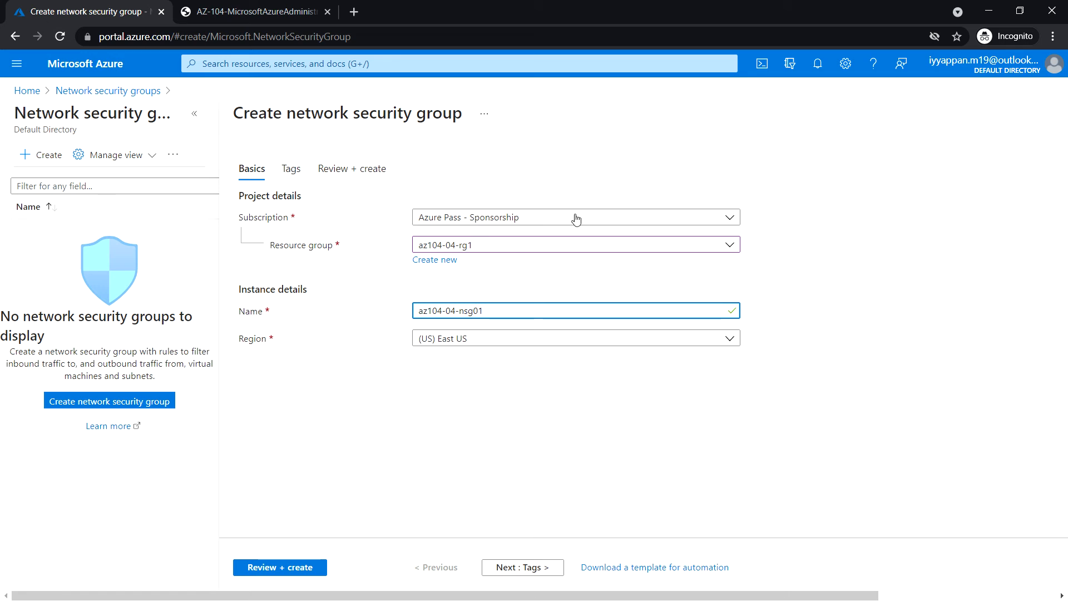
pyautogui.click(285, 567)
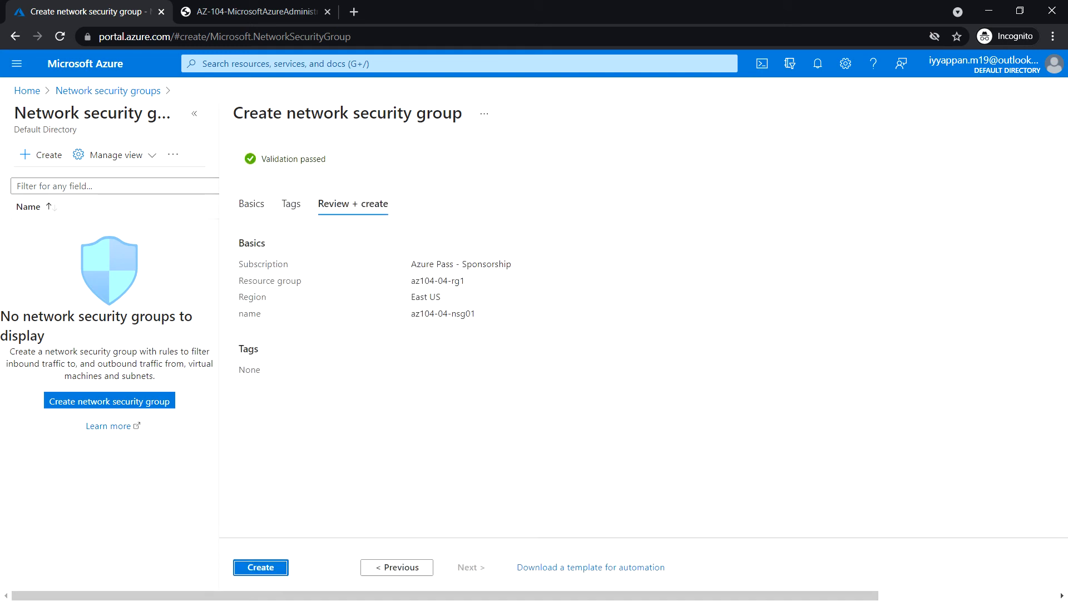
pyautogui.click(265, 566)
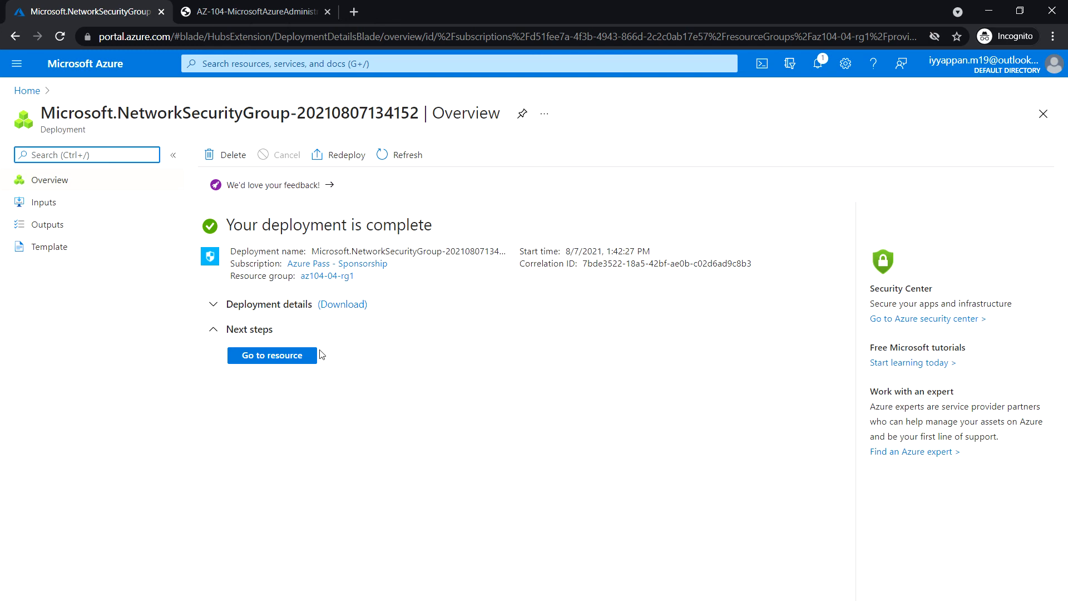
pyautogui.click(288, 359)
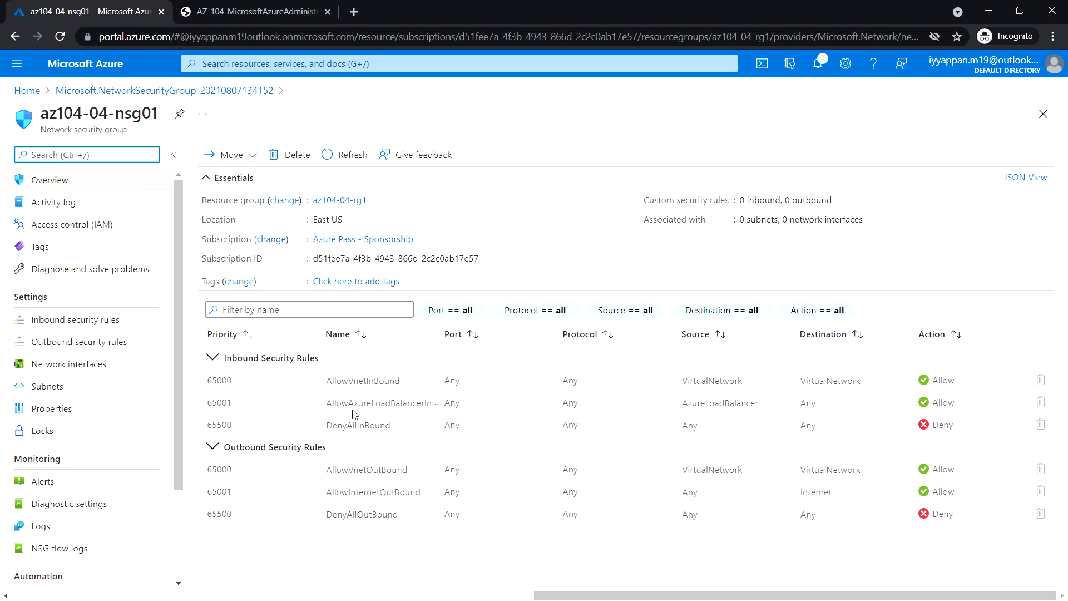
# Start a new inbound security rule using the RDP service (TCP 3389).
pyautogui.click(99, 327)
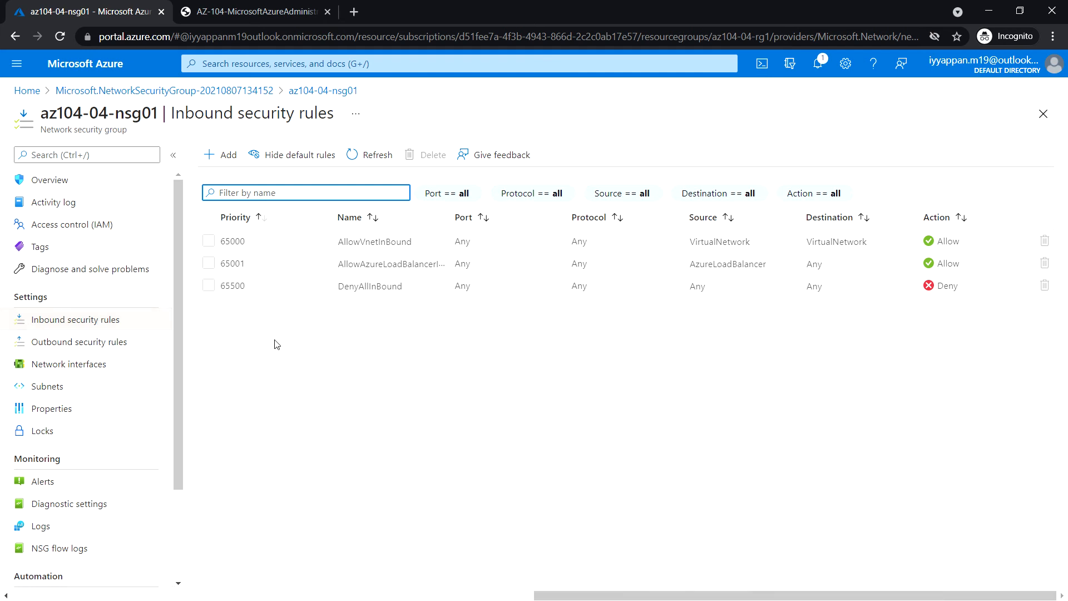
pyautogui.click(226, 158)
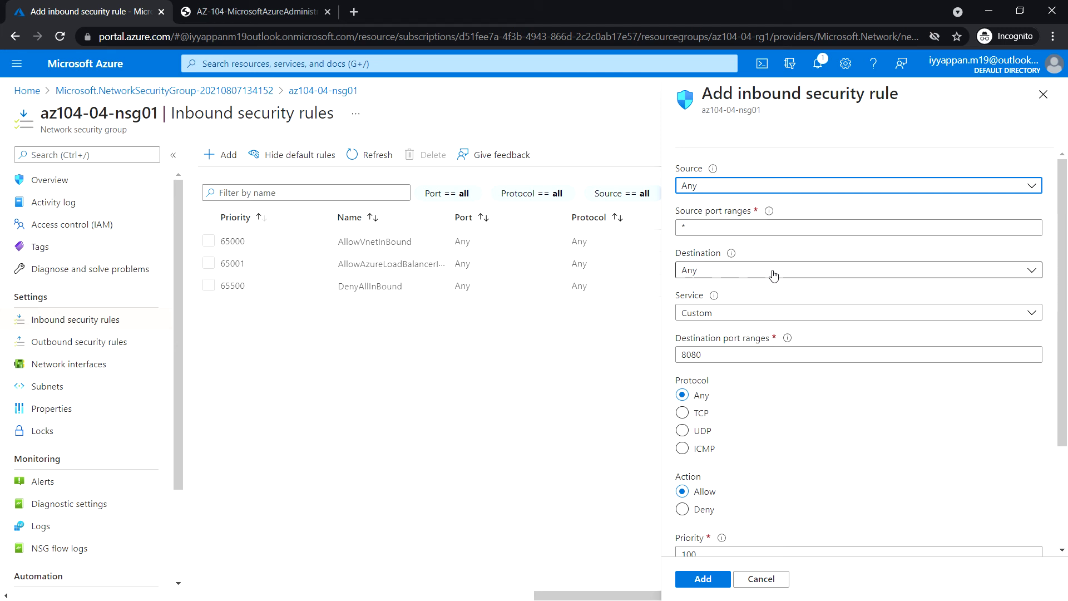
pyautogui.click(740, 318)
pyautogui.click(705, 398)
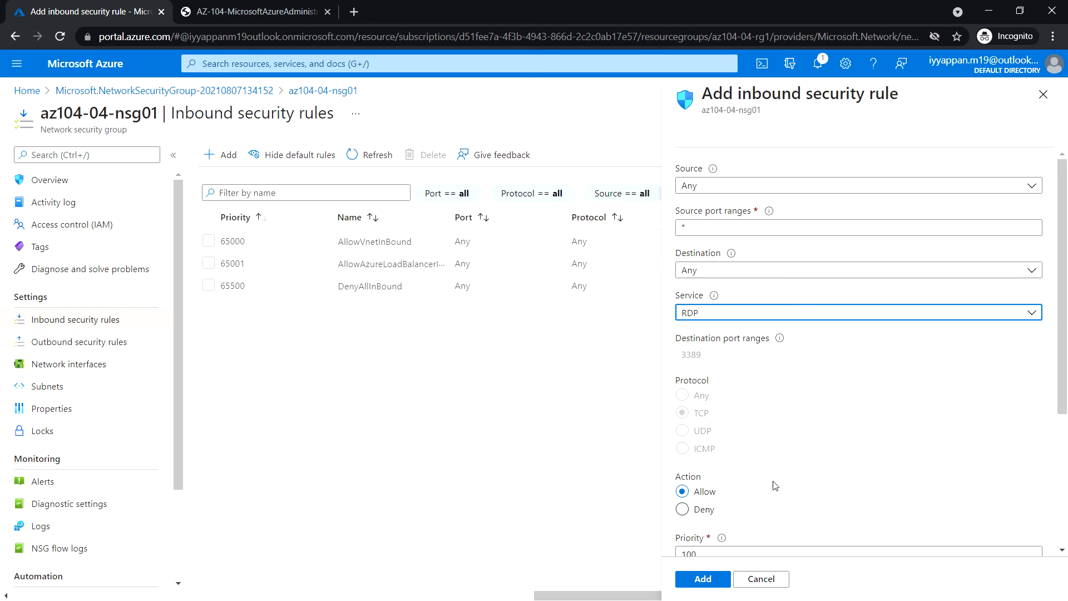
# Set priority 300 and name AllowRDPInBound, then add the rule.
pyautogui.scroll(-4, 775, 486)
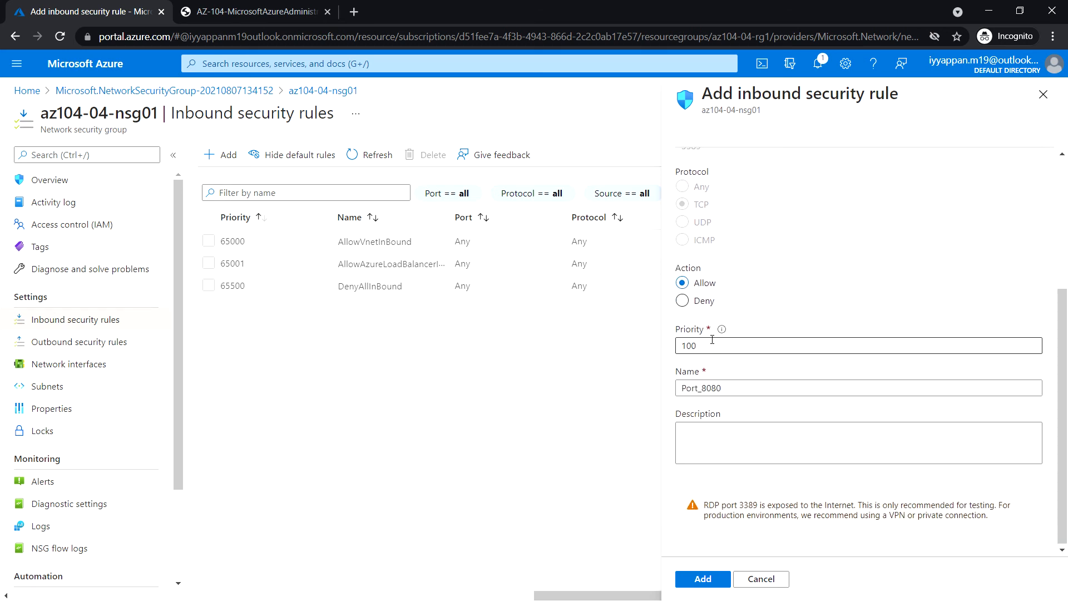
pyautogui.doubleClick(692, 345)
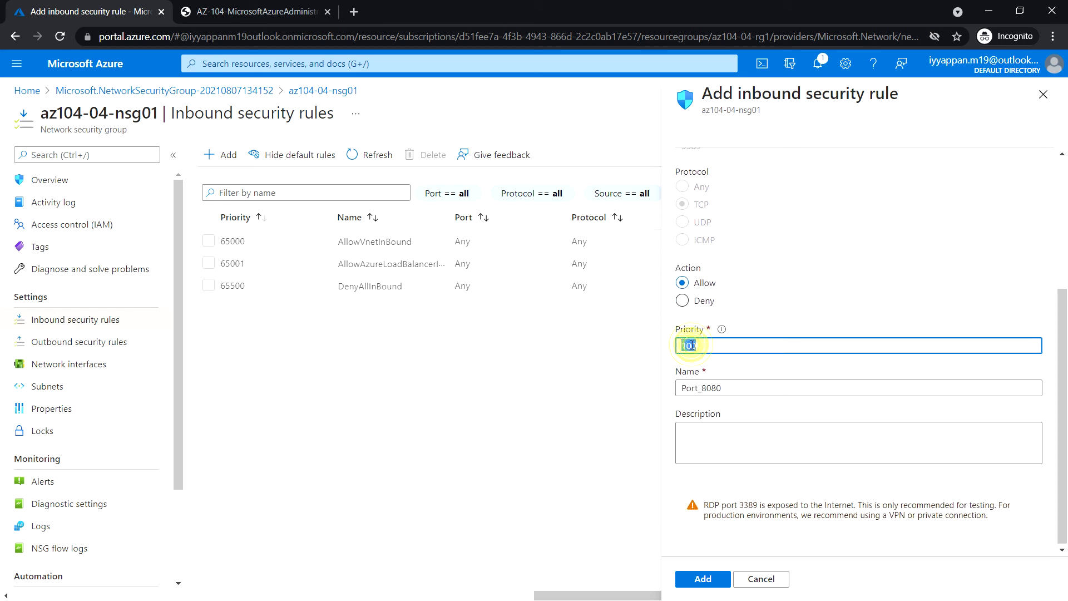
pyautogui.write('3')
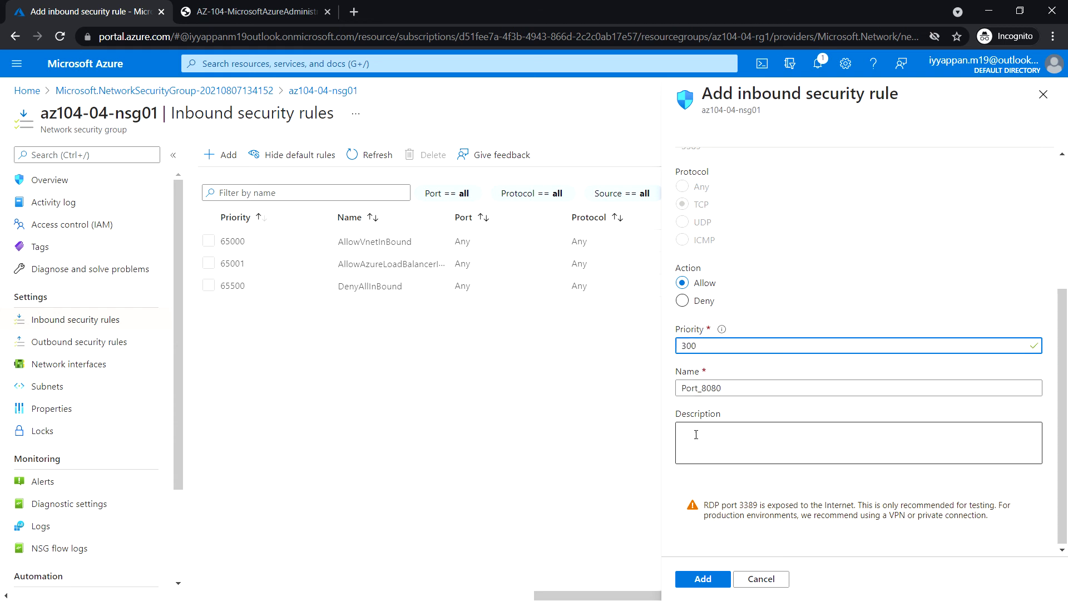
pyautogui.click(738, 388)
pyautogui.doubleClick(738, 388)
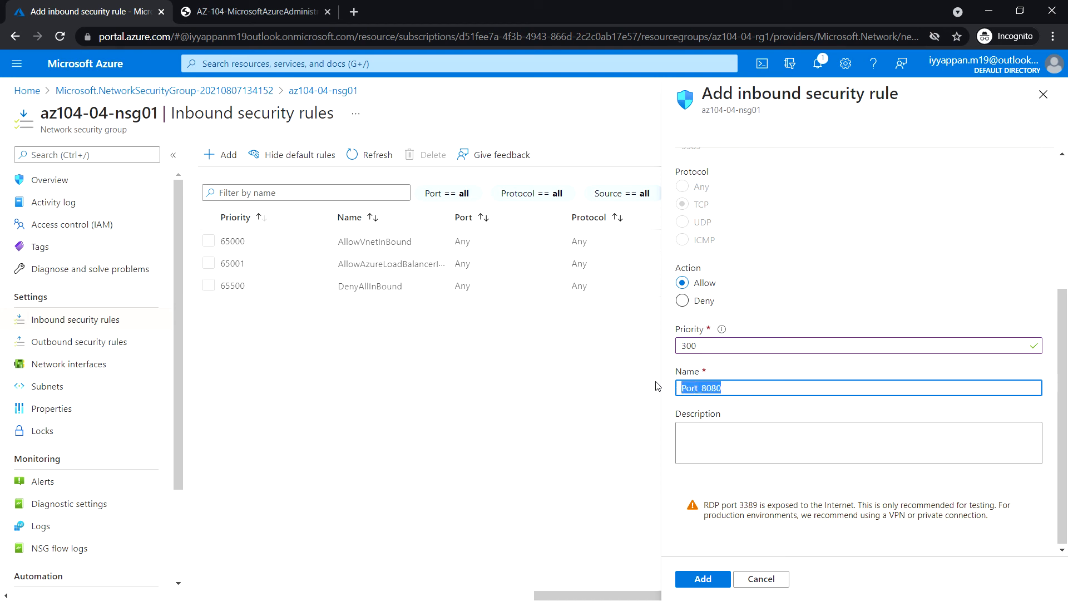
pyautogui.write('Allow')
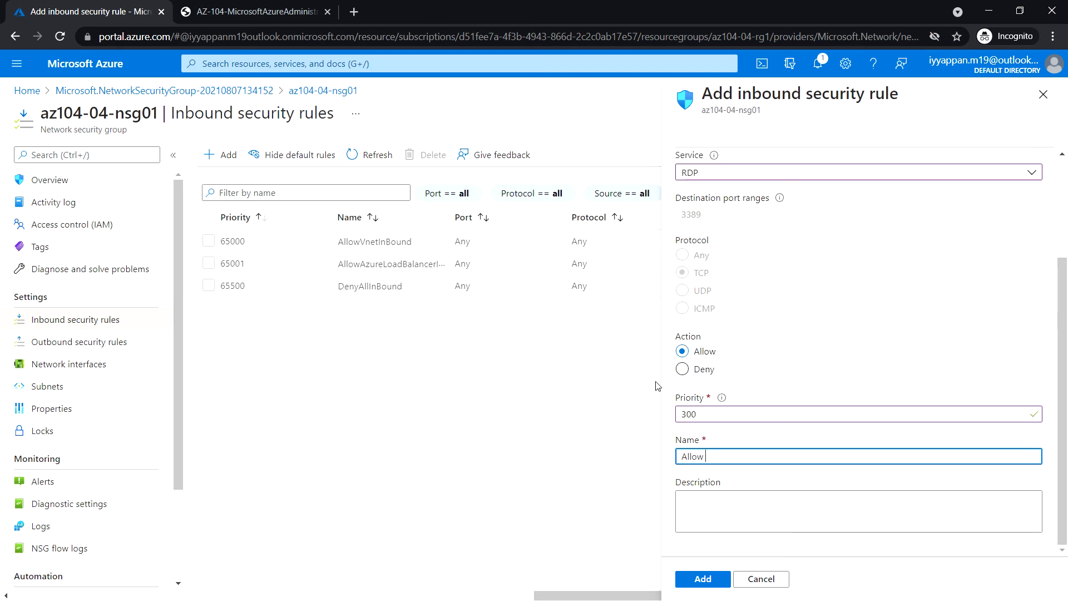
pyautogui.press('BackSpace')
pyautogui.write('RDPInBound')
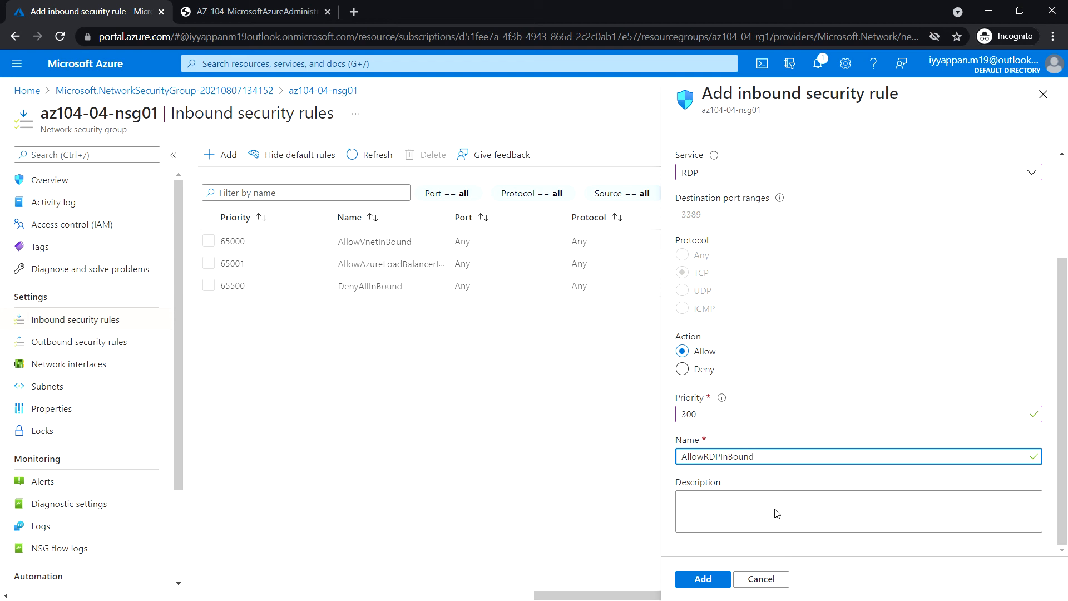
pyautogui.click(712, 580)
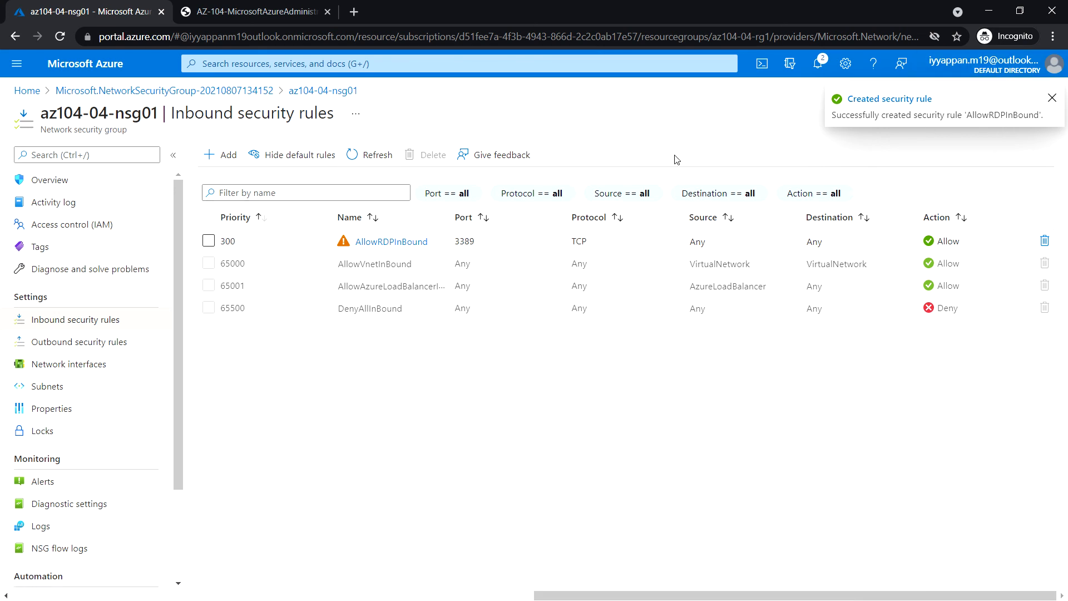
# Associate az104-04-nic0 with az104-04-nsg01.
pyautogui.click(78, 367)
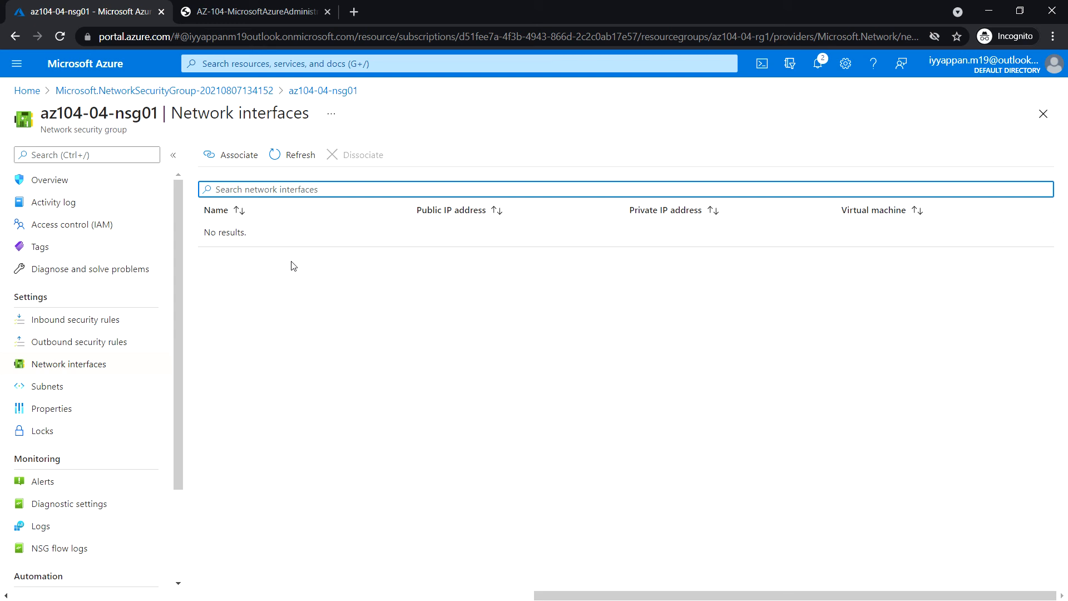
pyautogui.click(233, 159)
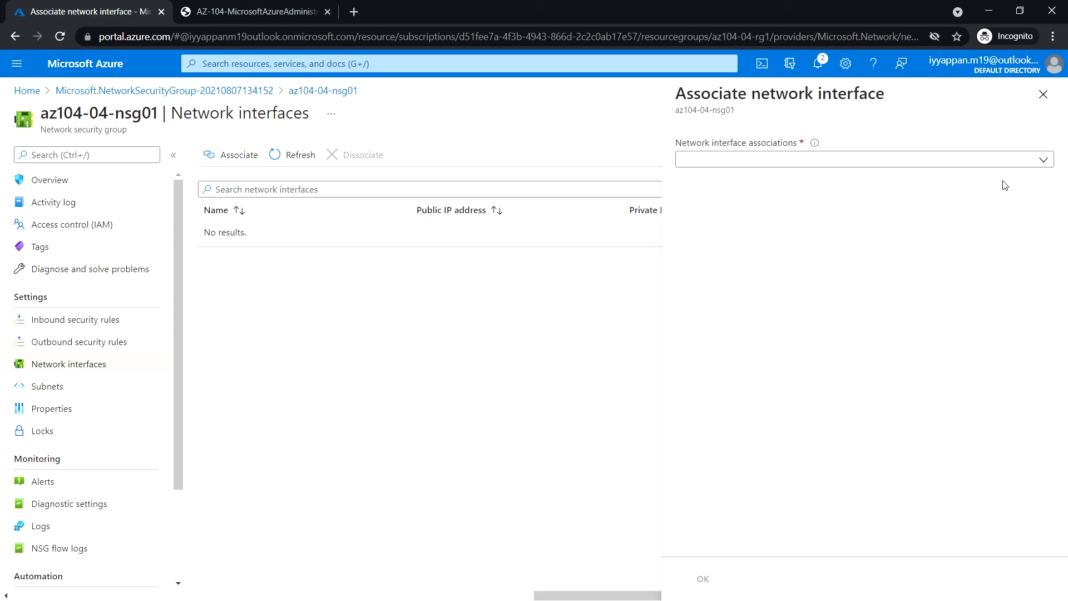
pyautogui.click(1041, 161)
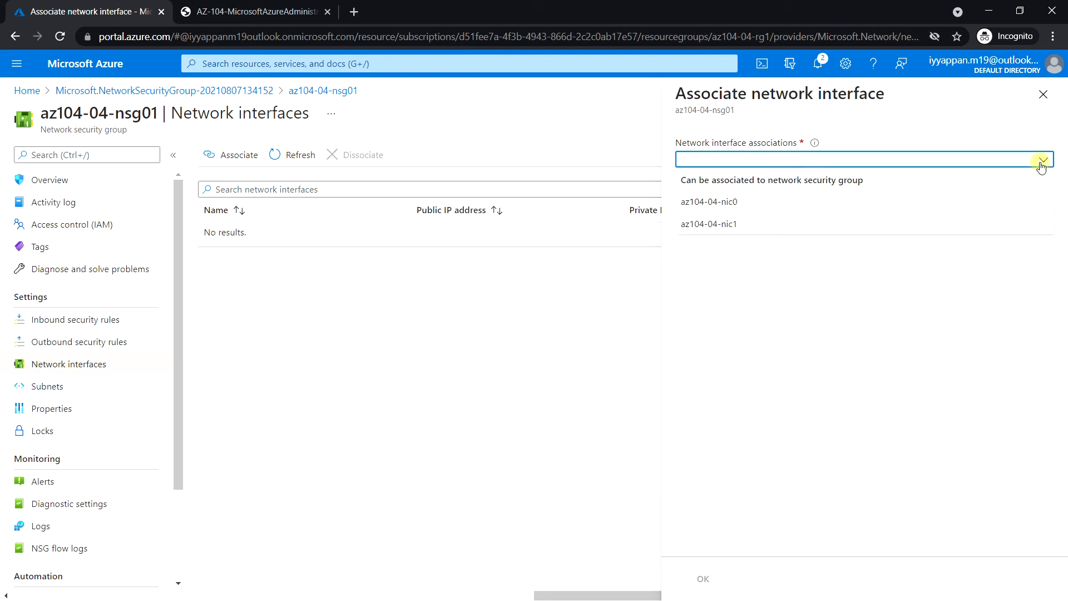
pyautogui.click(748, 206)
pyautogui.click(717, 579)
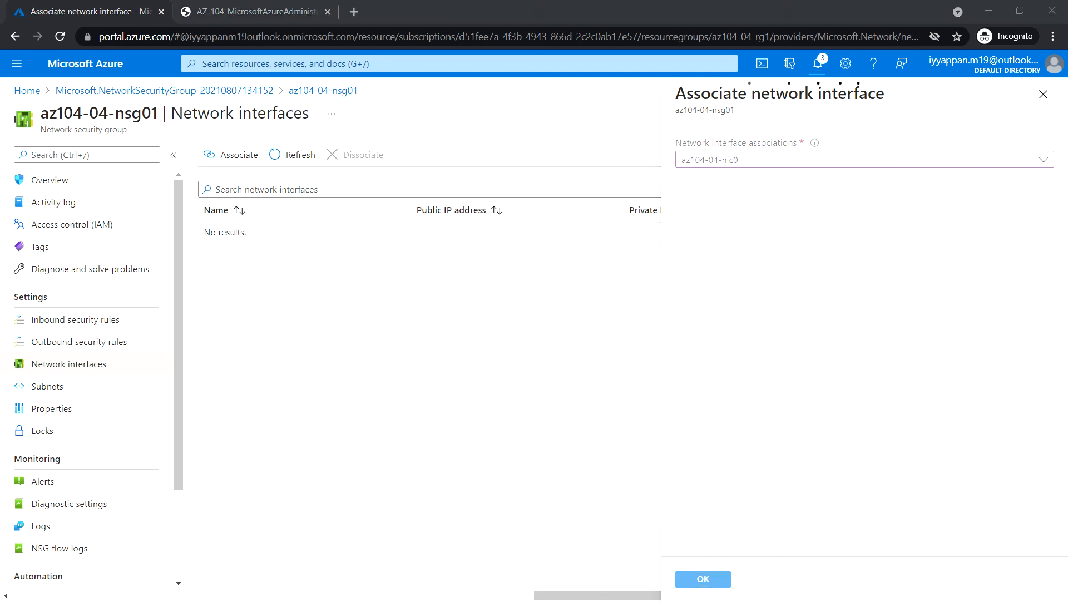
# Associate az104-04-nic1 with az104-04-nsg01 as well.
pyautogui.click(235, 161)
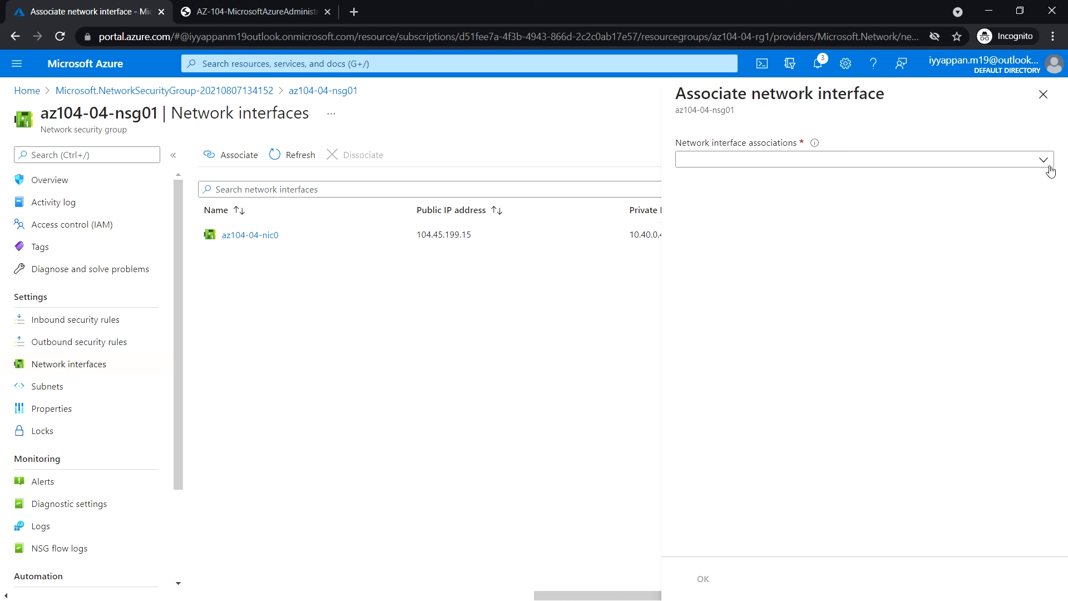
pyautogui.click(1044, 159)
pyautogui.click(1041, 159)
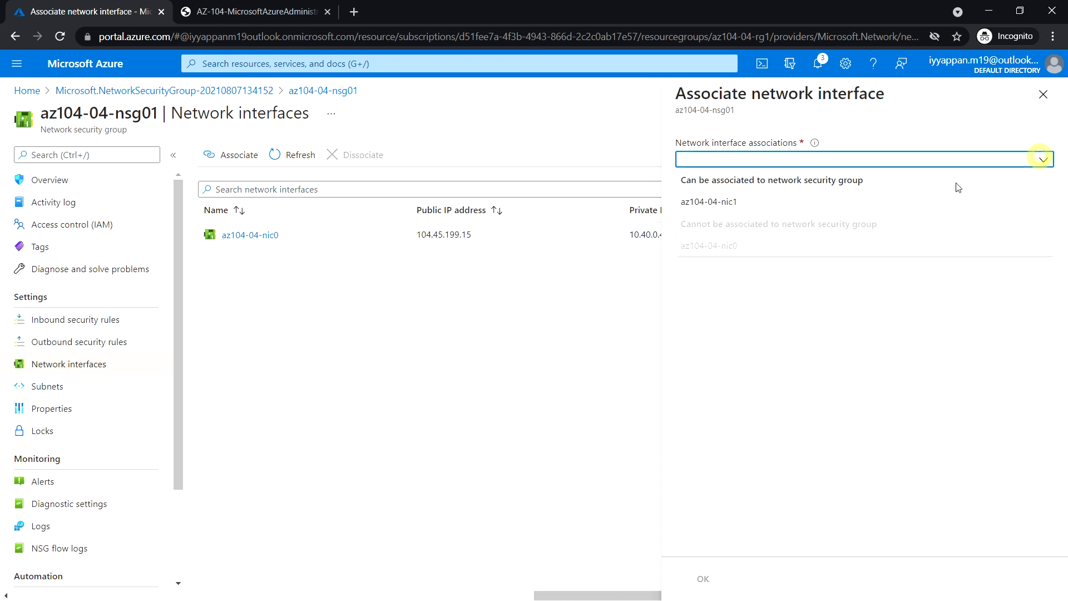
pyautogui.click(768, 205)
pyautogui.click(706, 578)
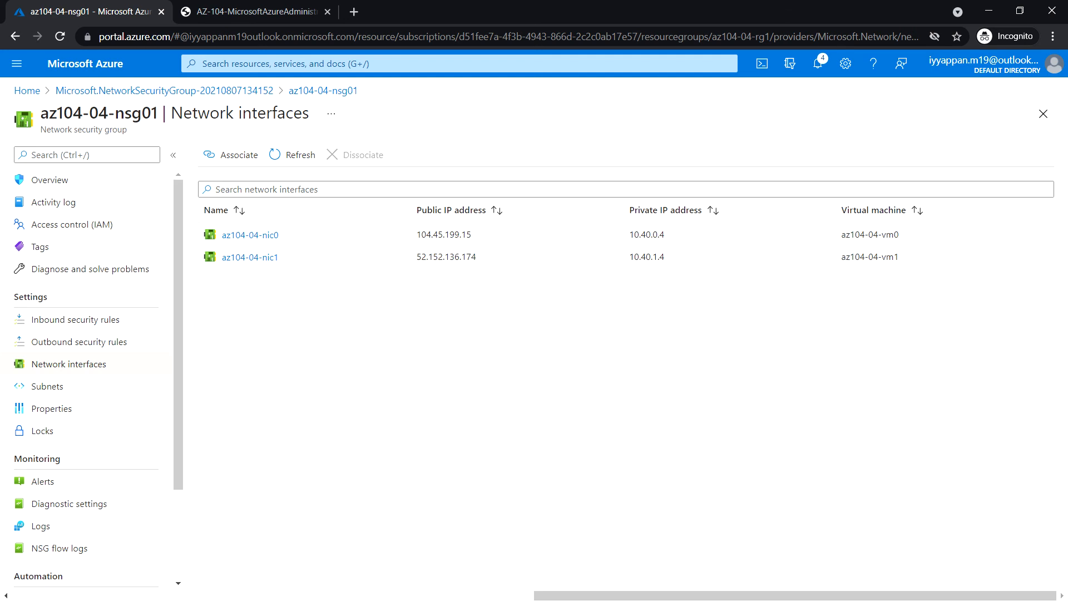
# Open az104-04-vm0's RDP connect page from Virtual machines and download the RDP file.
pyautogui.click(268, 64)
pyautogui.click(351, 250)
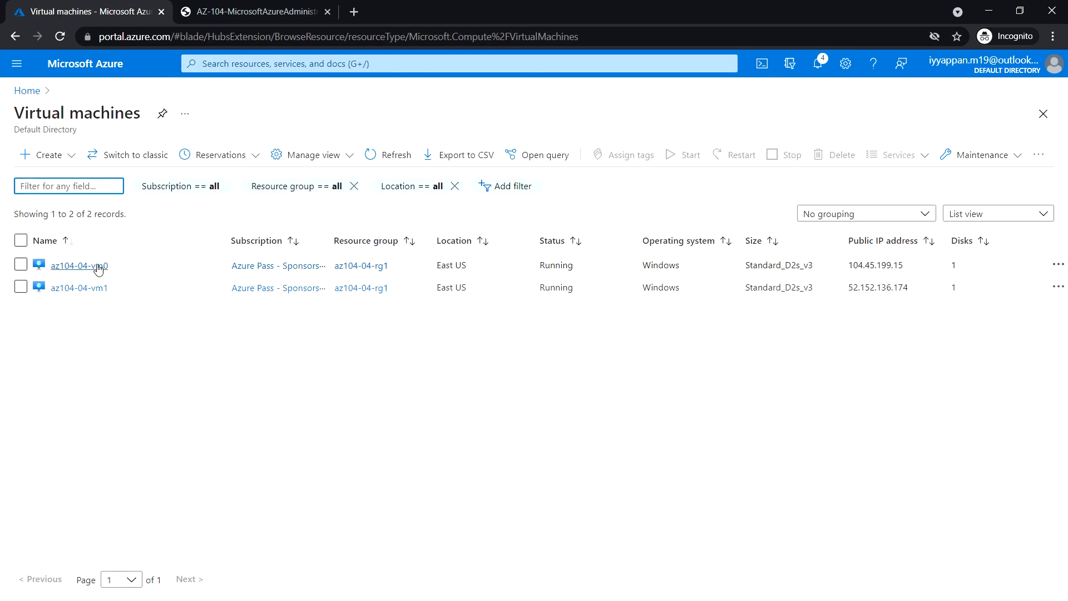
pyautogui.click(97, 267)
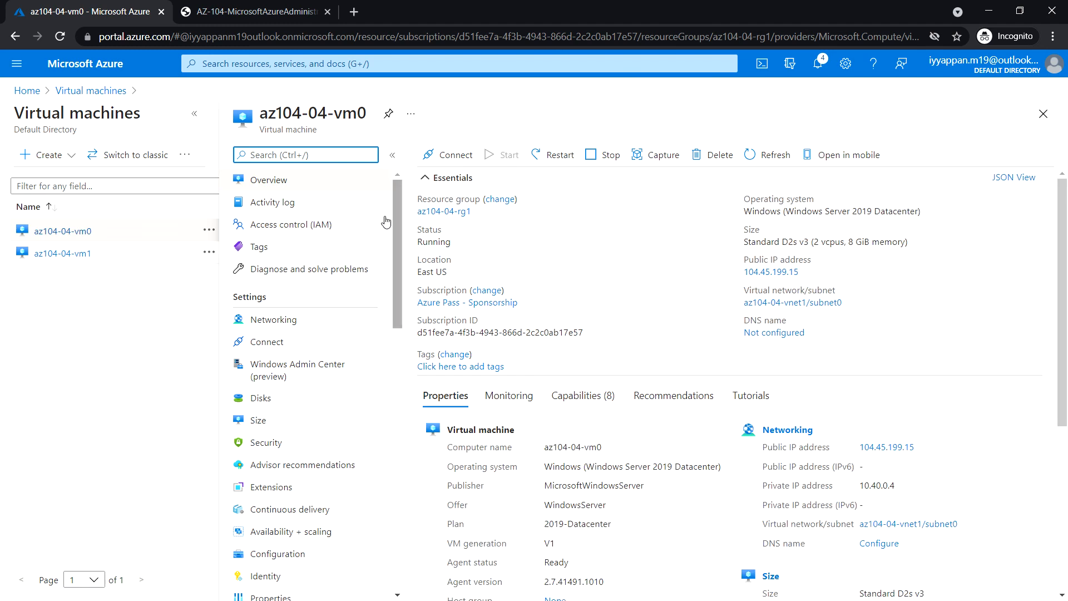
pyautogui.click(280, 344)
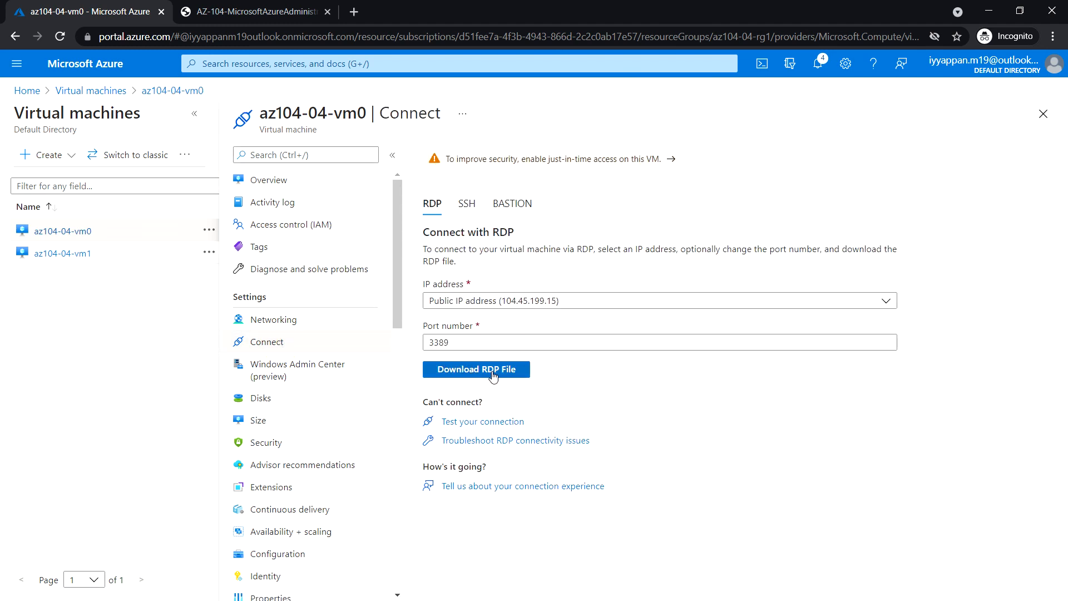
pyautogui.click(493, 376)
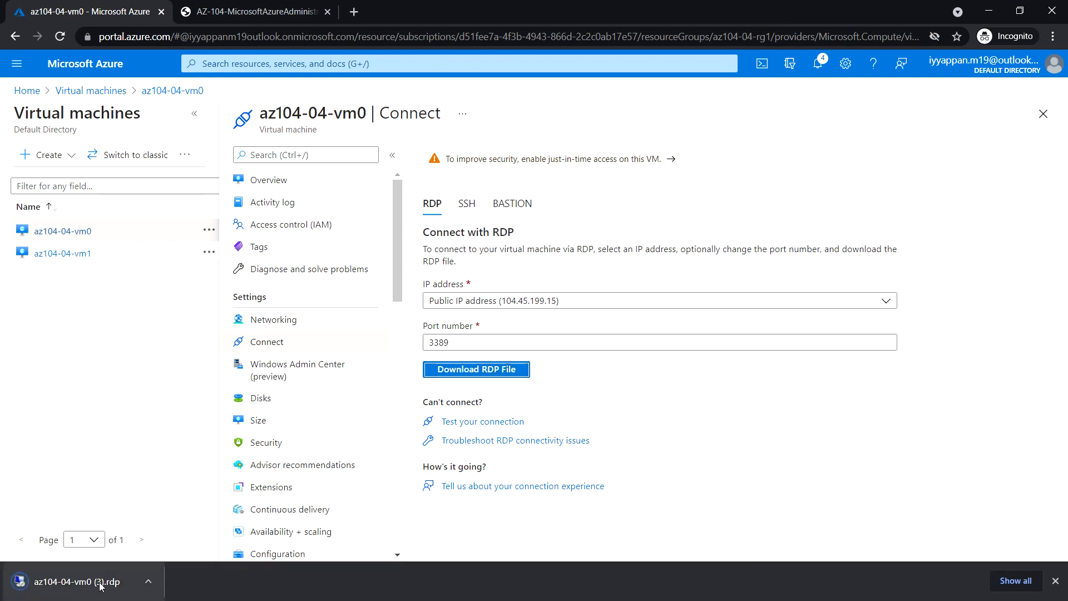
# Launch the RDP file and attempt connecting to 104.45.199.15:3389, dismissing the failure error.
pyautogui.click(97, 586)
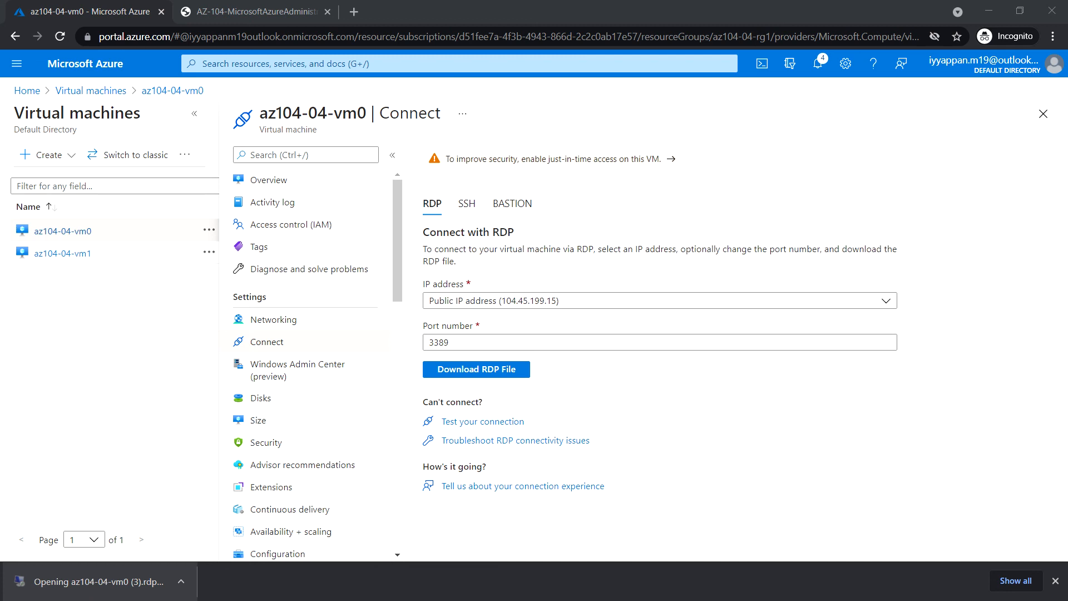
pyautogui.click(527, 311)
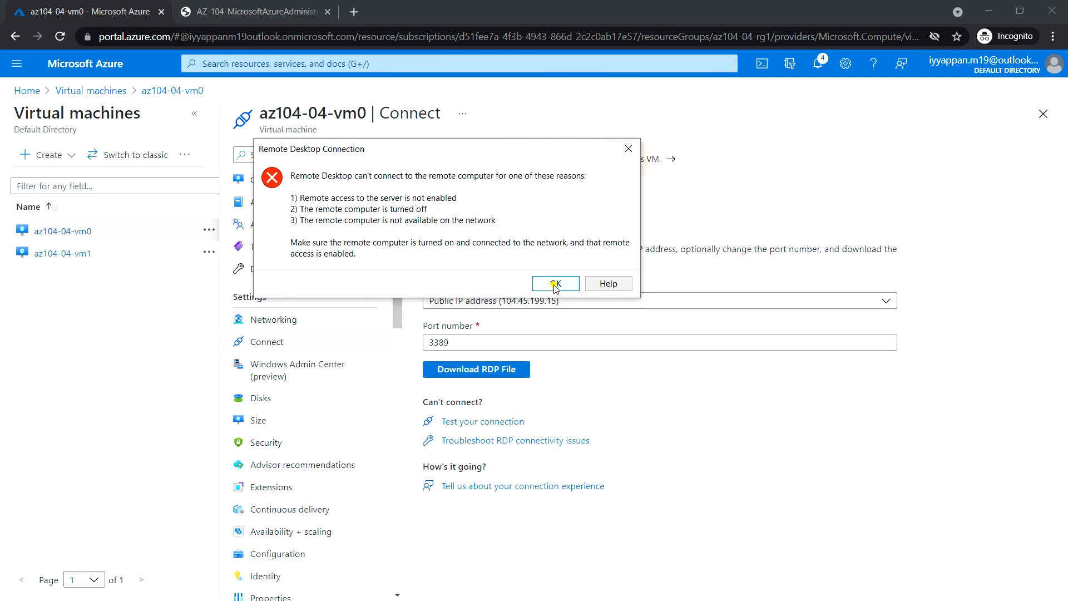
pyautogui.click(555, 284)
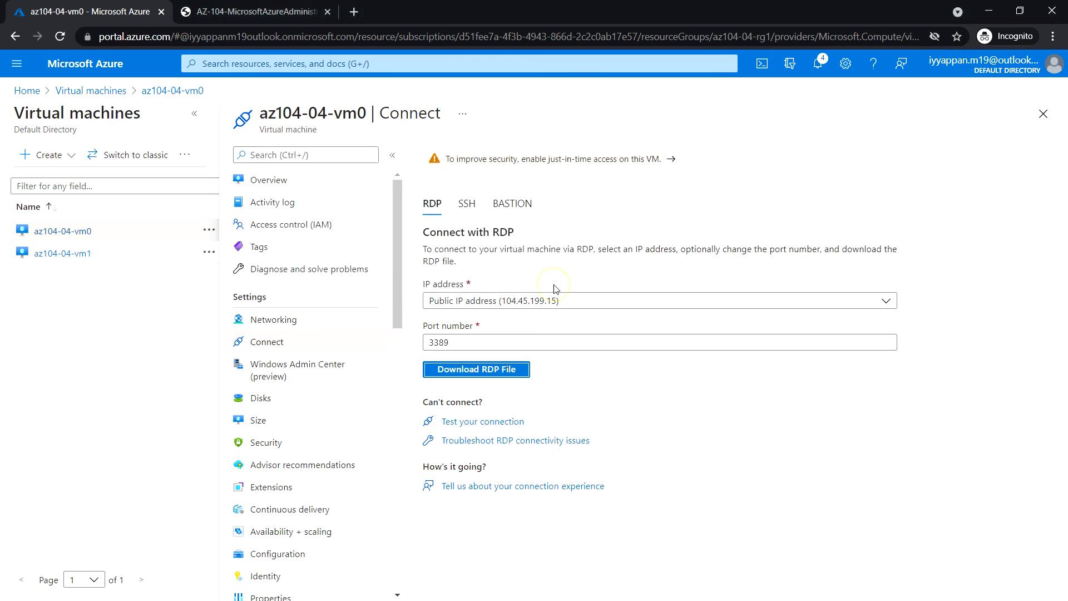
pyautogui.click(817, 63)
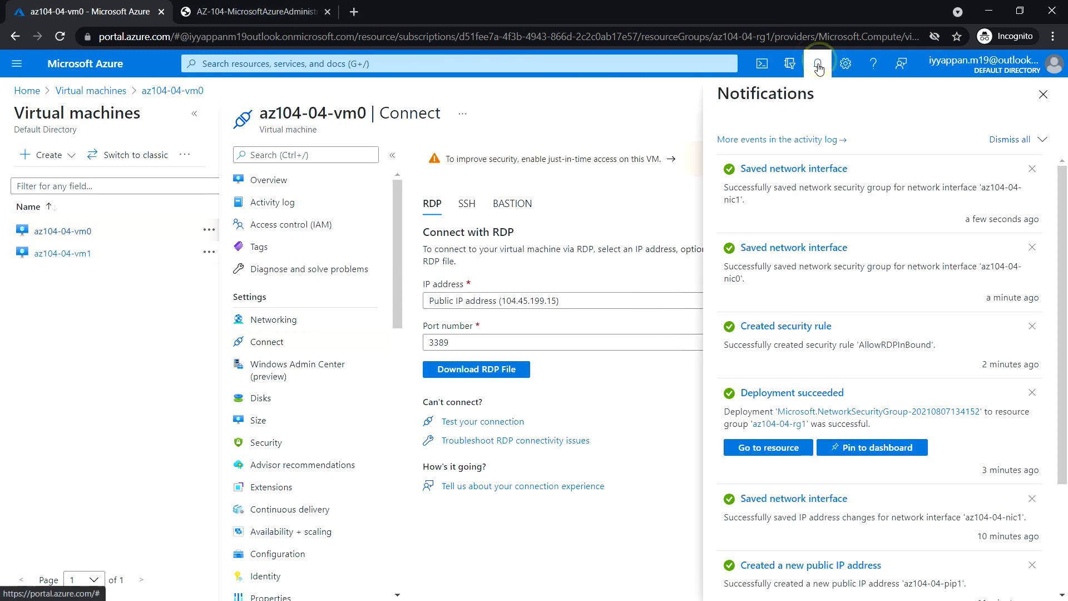
# After confirming the saved interfaces, re-download and launch vm0's RDP file, accepting the publisher warning.
pyautogui.click(1049, 100)
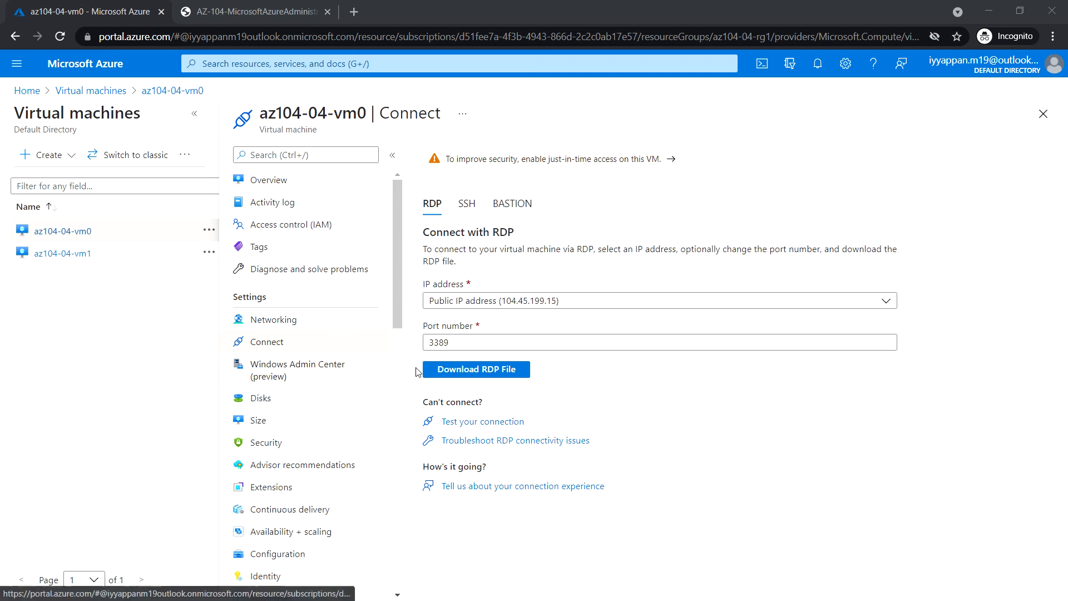
pyautogui.click(485, 375)
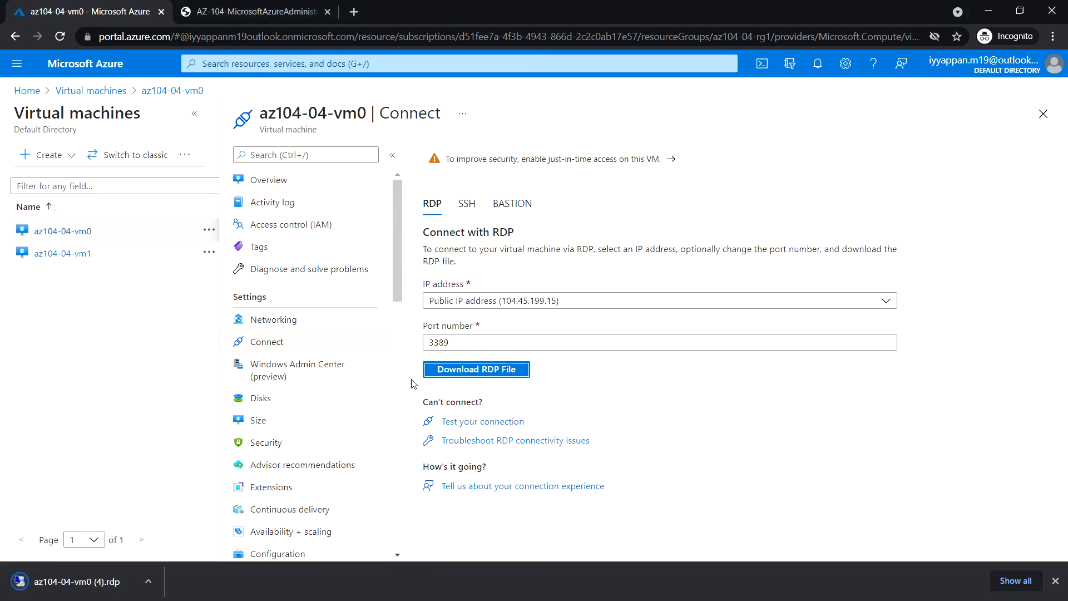
pyautogui.click(81, 585)
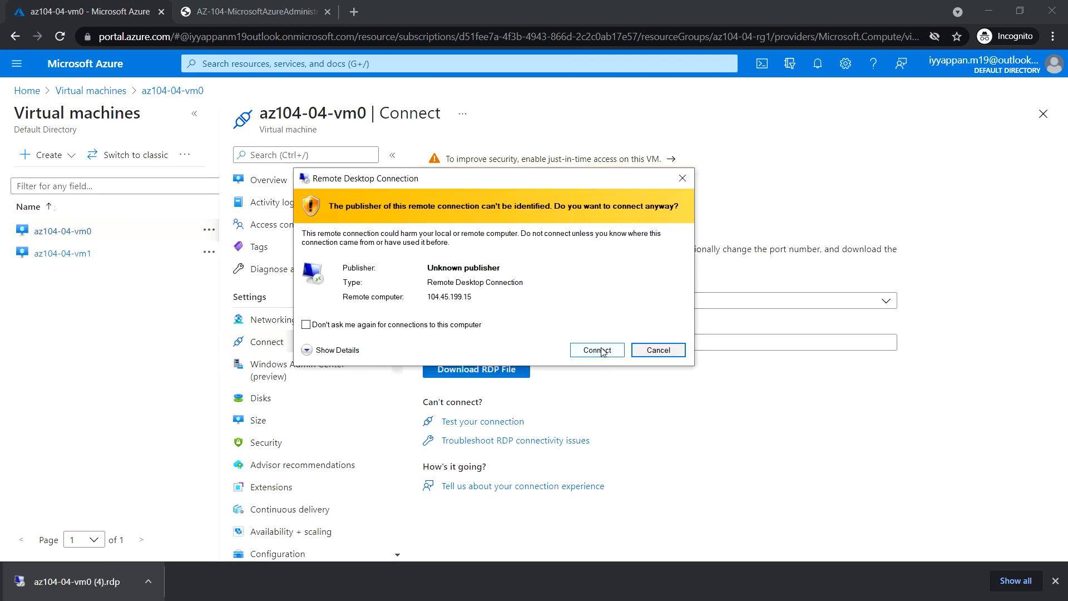
pyautogui.click(600, 349)
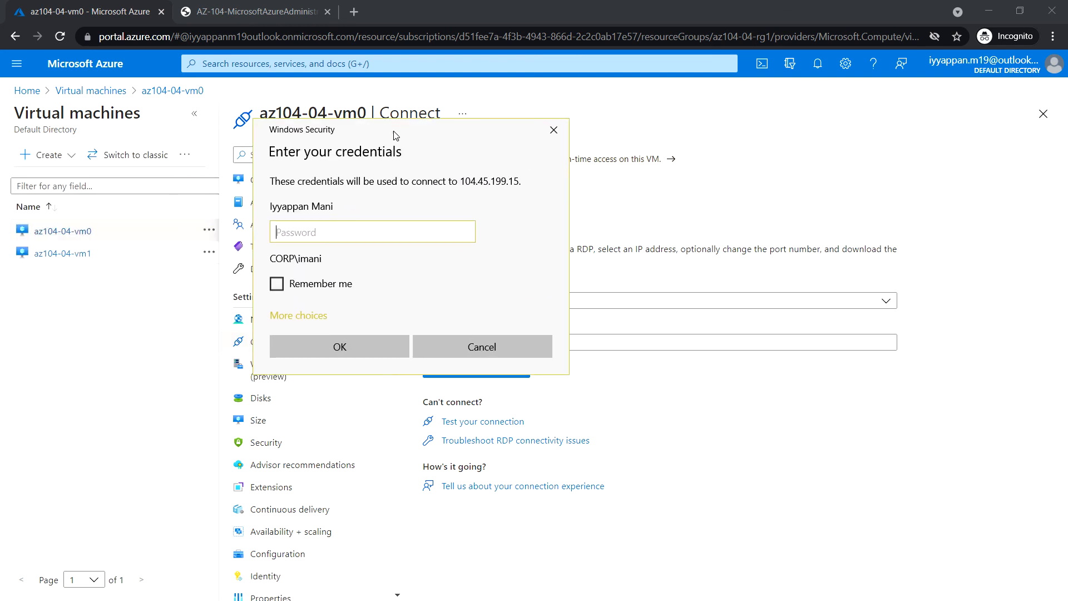
# Sign in with a different account as Student using the VM administrator password.
pyautogui.click(297, 316)
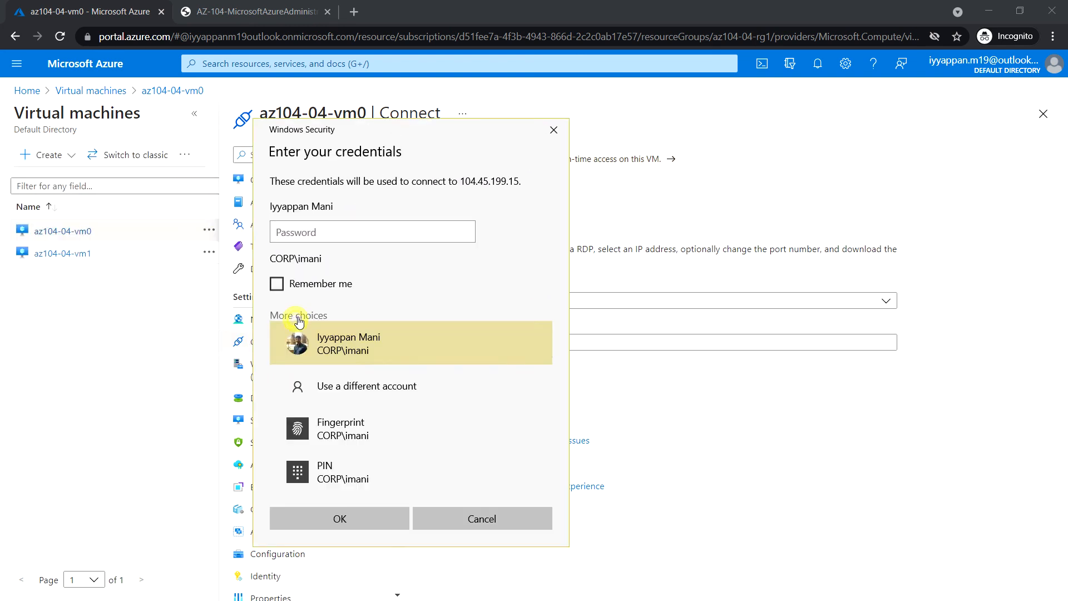
pyautogui.click(324, 388)
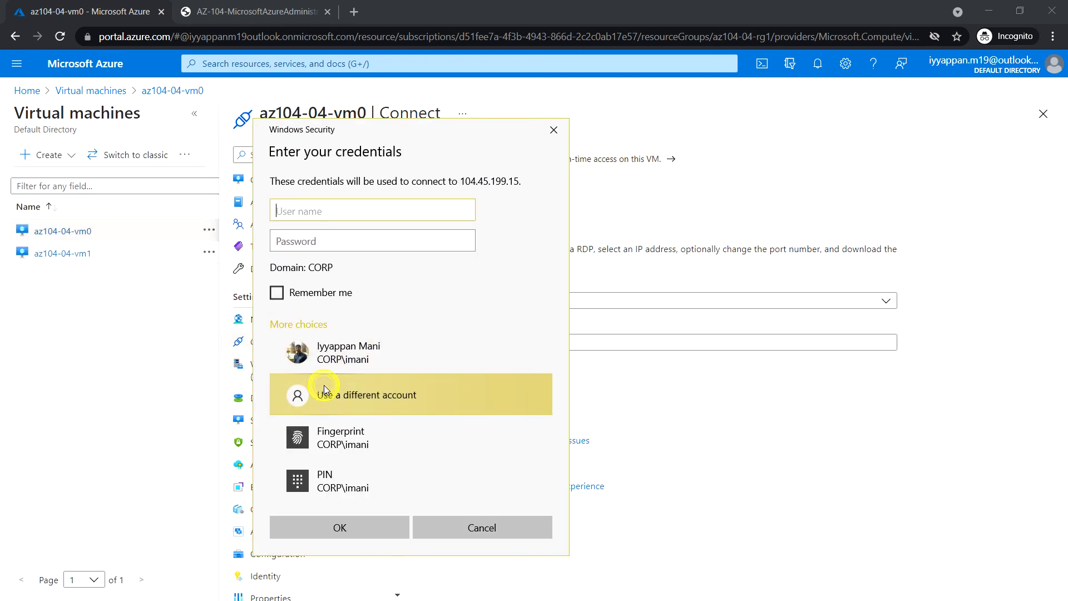
pyautogui.click(301, 212)
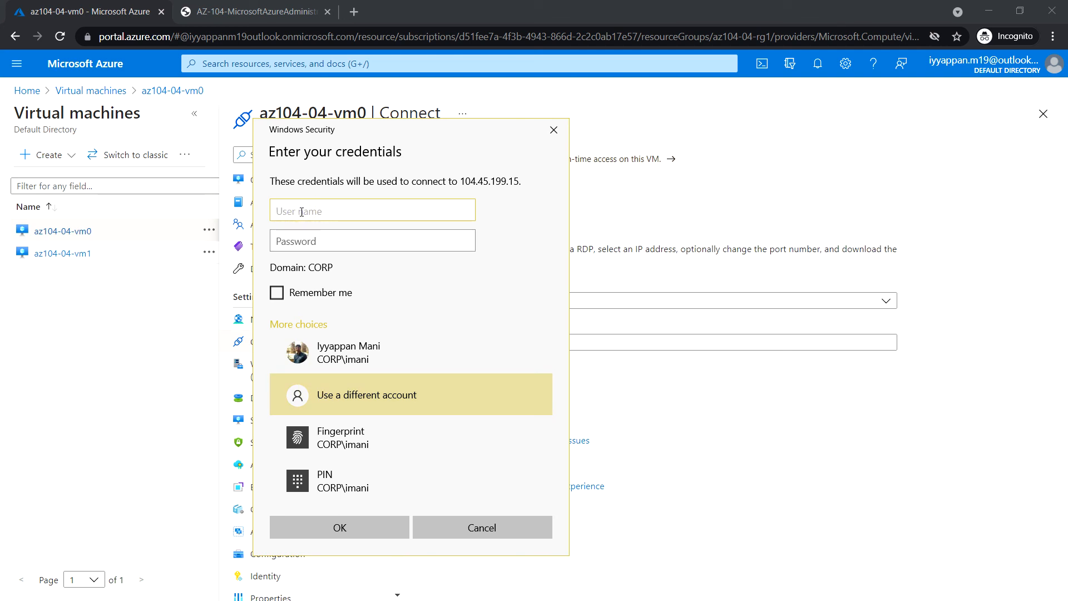
pyautogui.write('Student')
pyautogui.press('Tab')
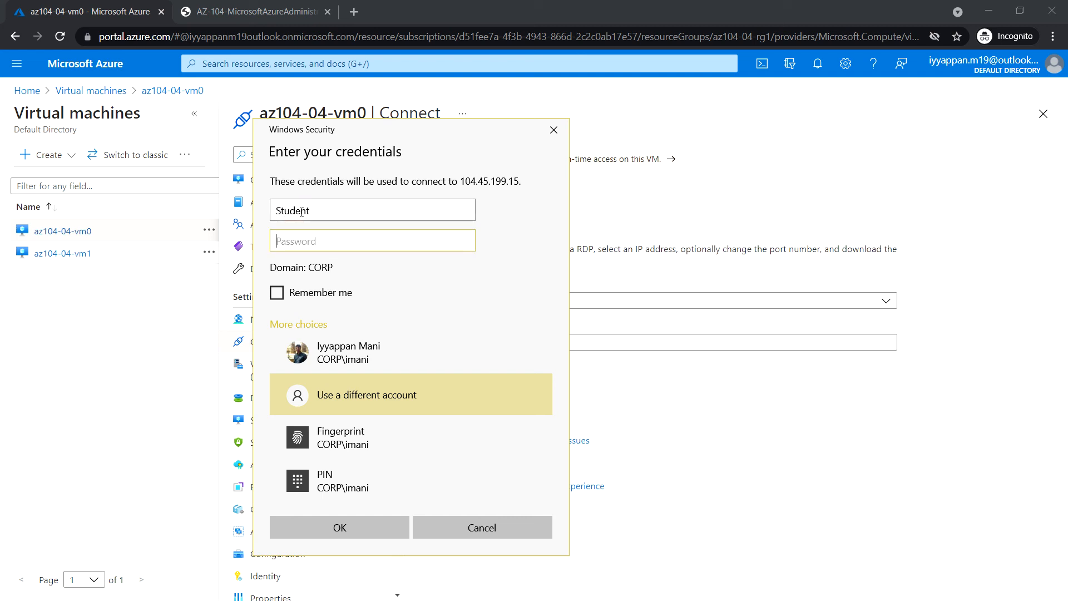
pyautogui.write('Pa55w.rd1234')
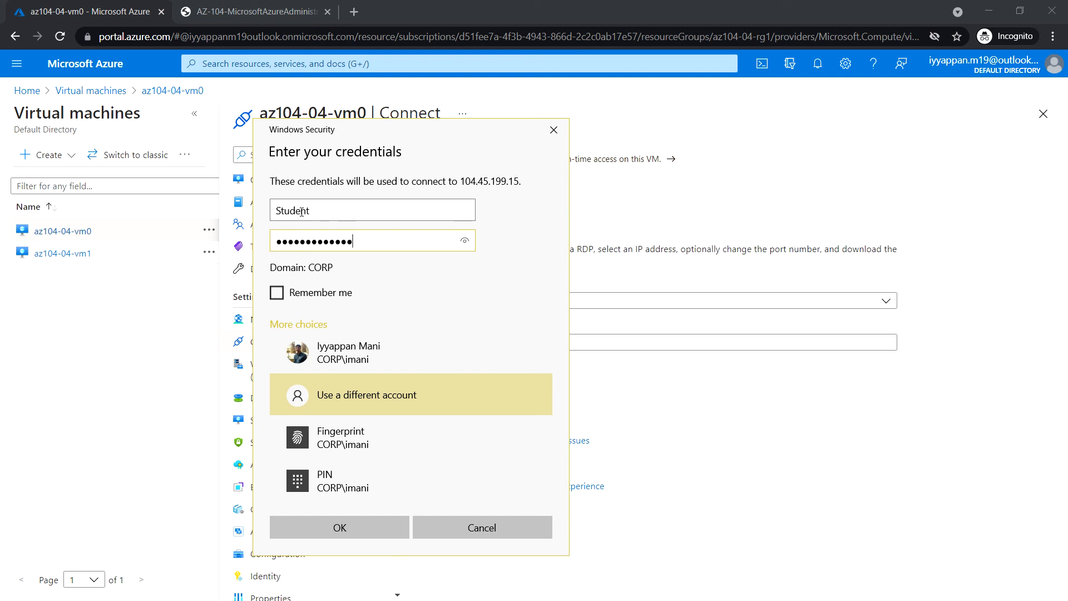
pyautogui.press('Return')
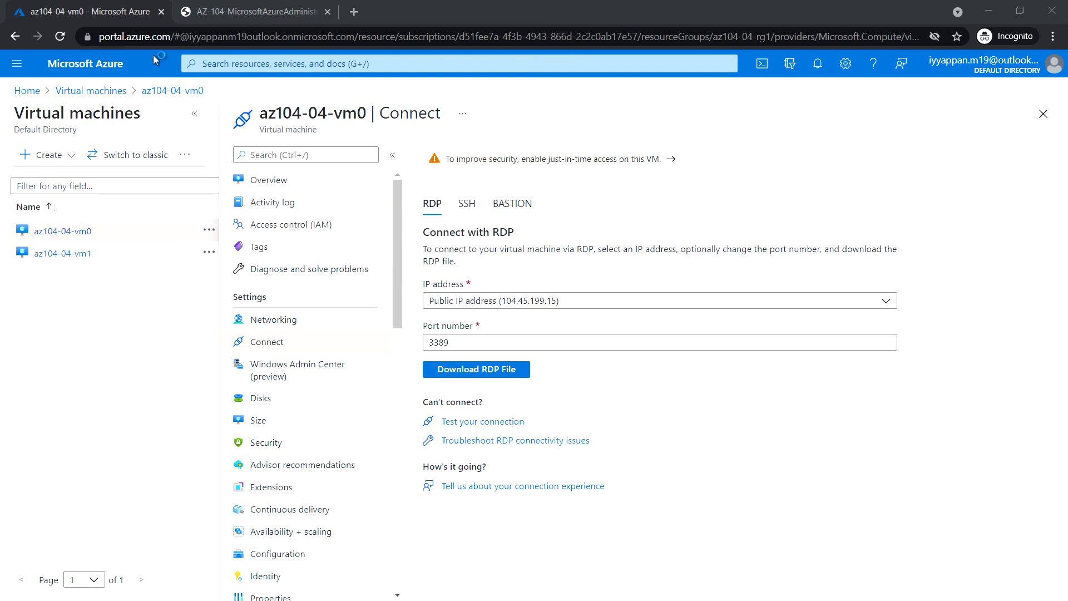
# Allow network discovery in vm0's Server Manager session, disconnect, and return to Azure home.
pyautogui.click(717, 65)
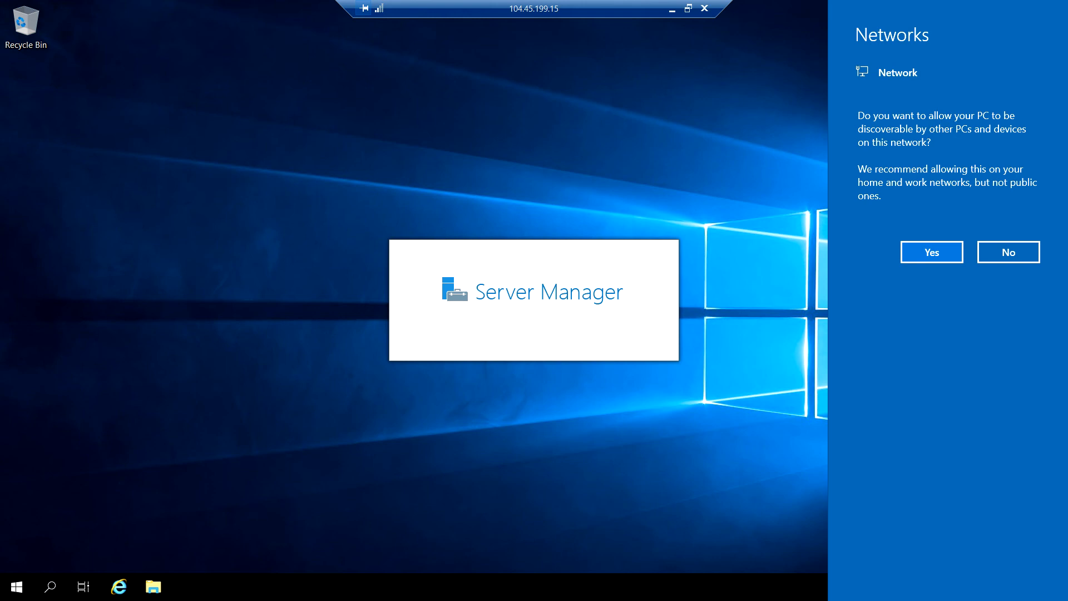
pyautogui.click(942, 256)
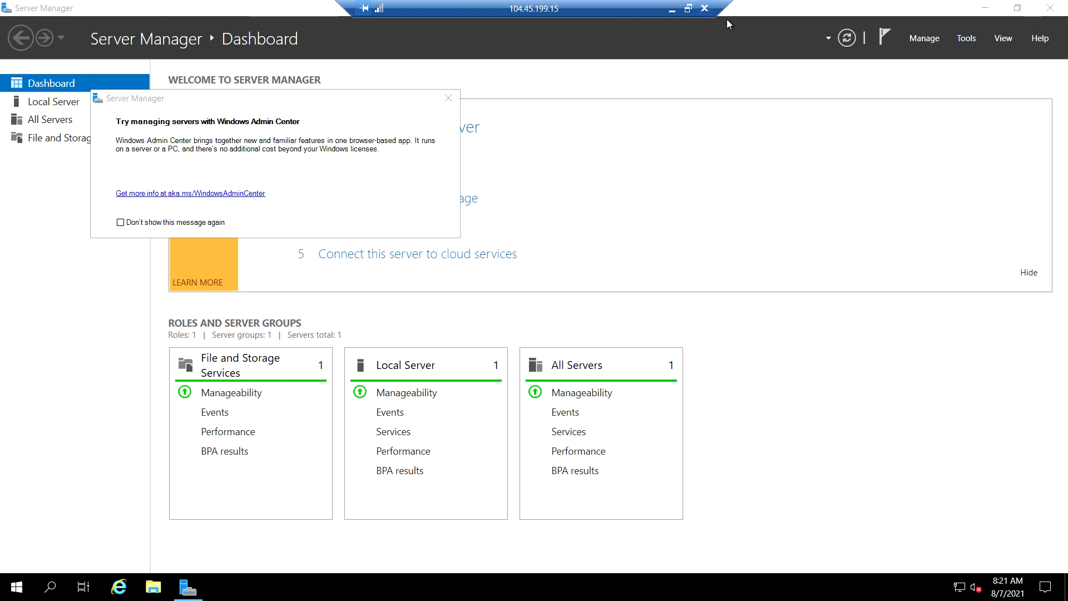
pyautogui.click(704, 8)
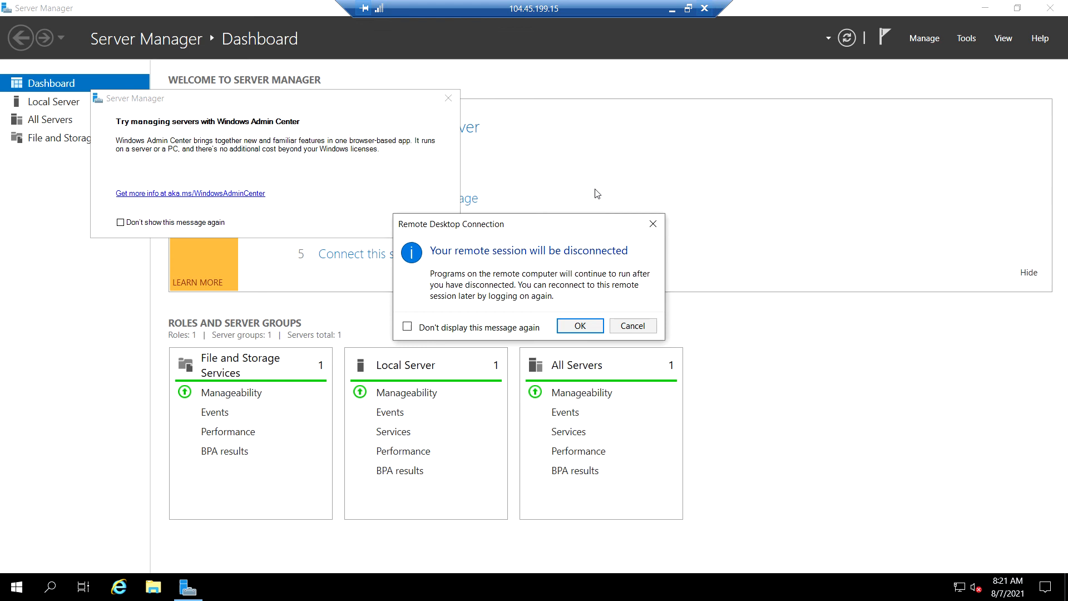
pyautogui.click(580, 326)
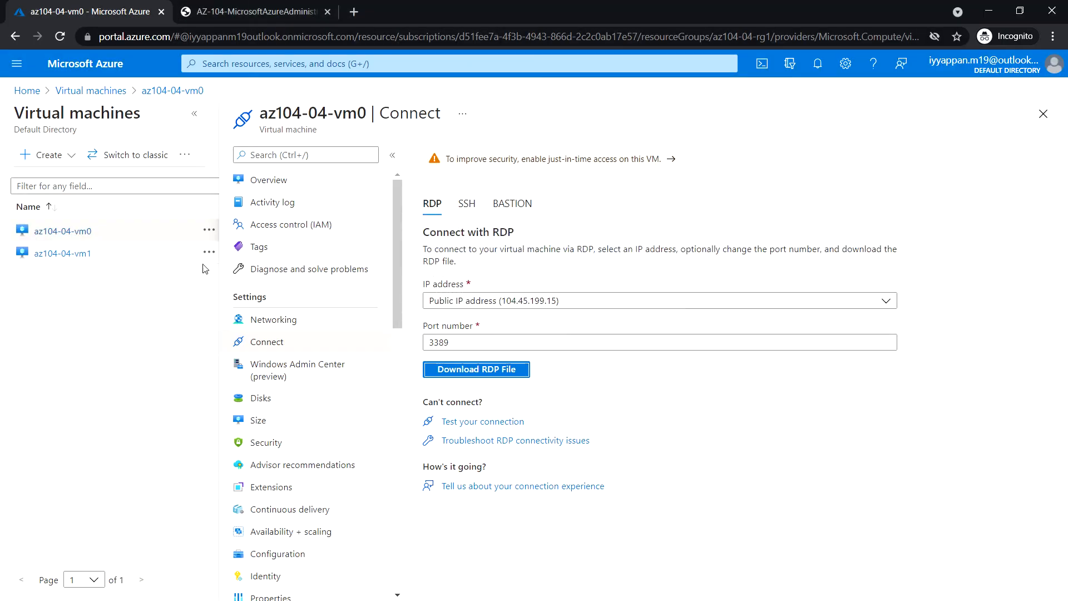
pyautogui.click(85, 63)
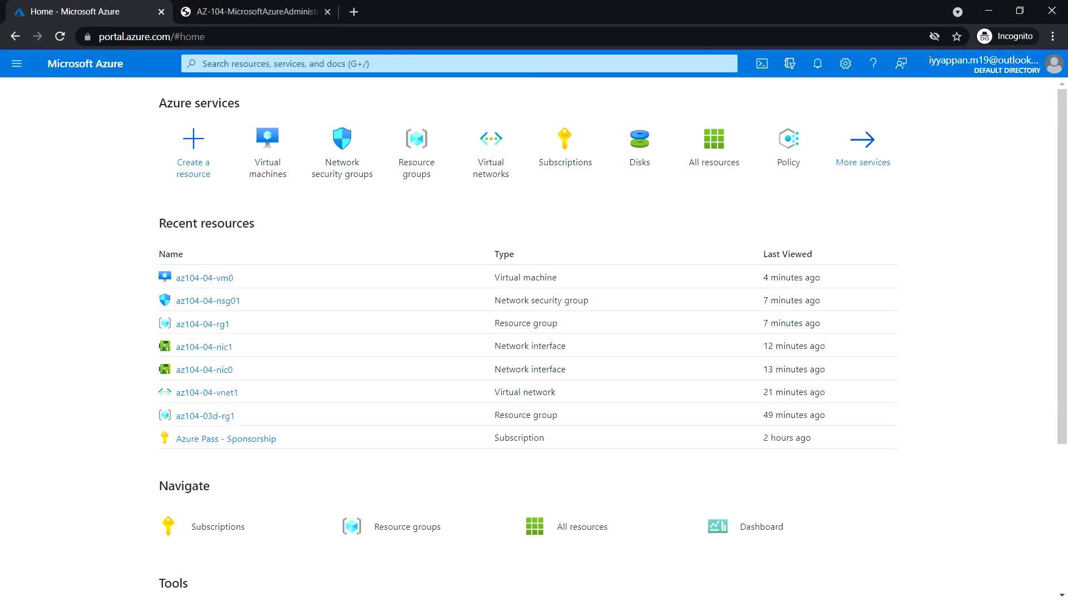